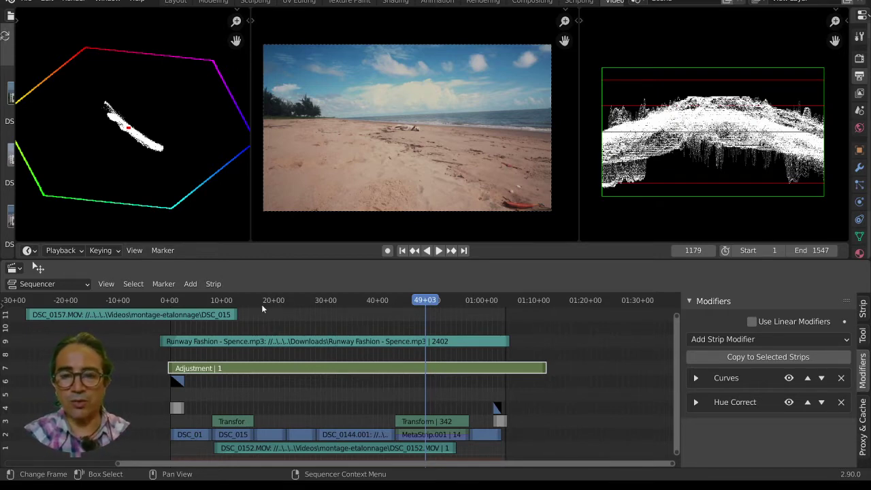
Move the playhead to frame 162 to preview the shot of the boat.
left_click(205, 299)
middle_click_drag(258, 430, 360, 398)
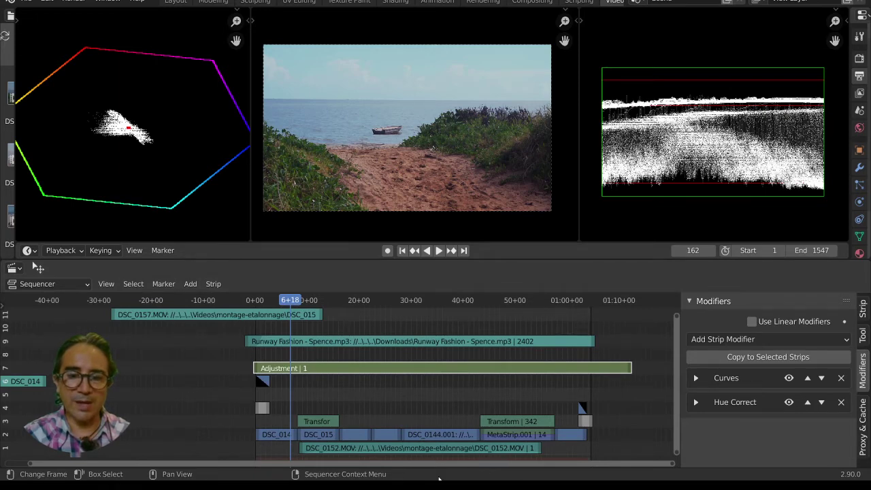
Look around the default cube scene in the Layout workspace and return to the Video Editing workspace.
left_click(175, 1)
middle_click_drag(346, 274, 378, 309)
scroll(398, 299, "up", 3)
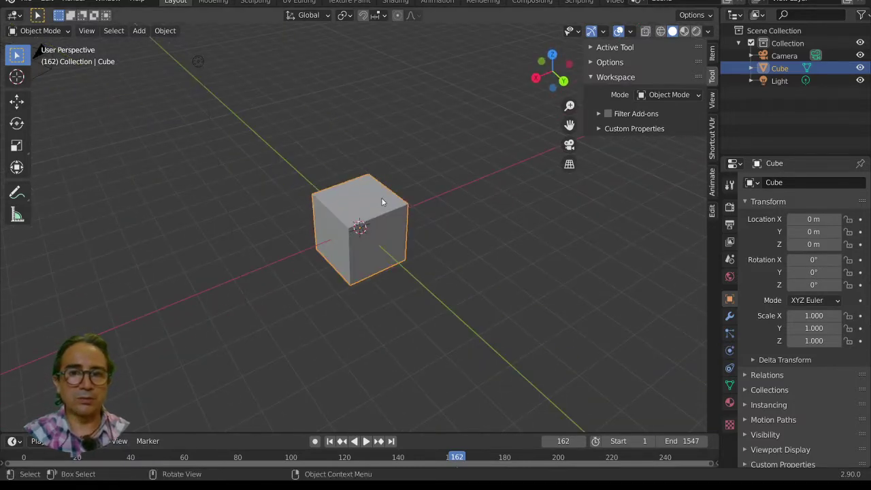
middle_click_drag(318, 322, 340, 317)
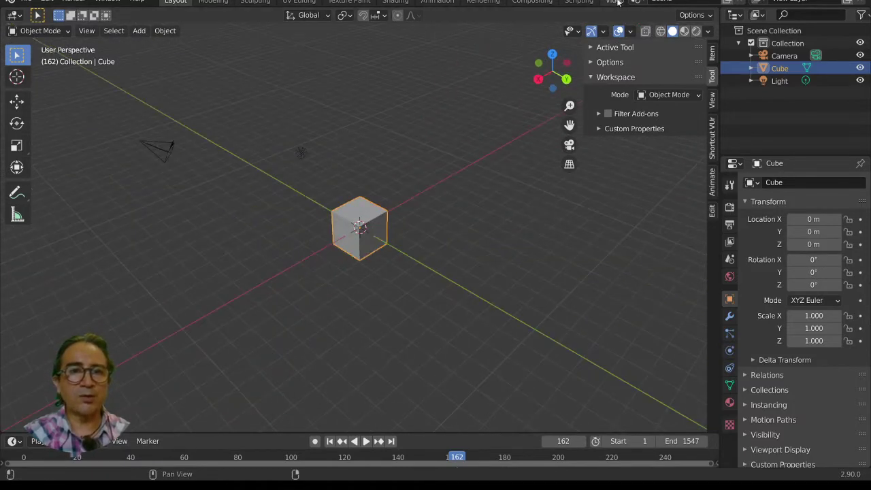
left_click(617, 2)
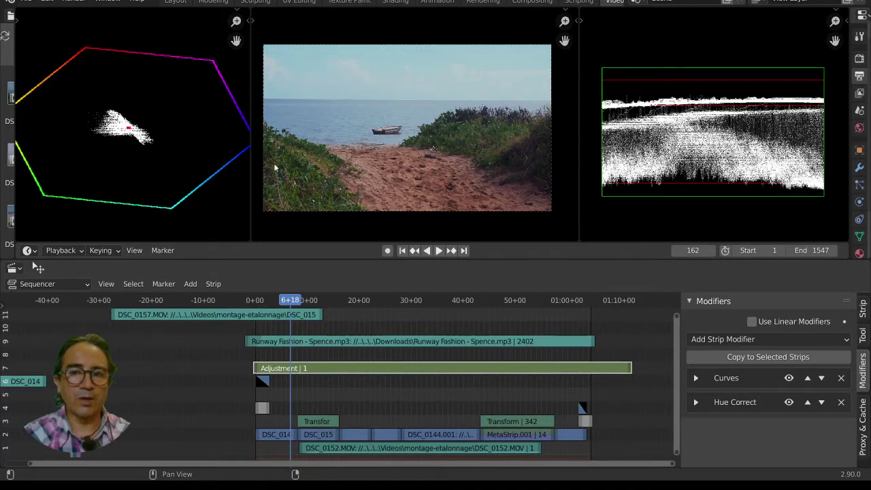
Examine the vectorscope for the first DSC_014 strip on channel 2 with the playhead at frame 144.
scroll(185, 162, "down", 1)
middle_click_drag(184, 162, 179, 163)
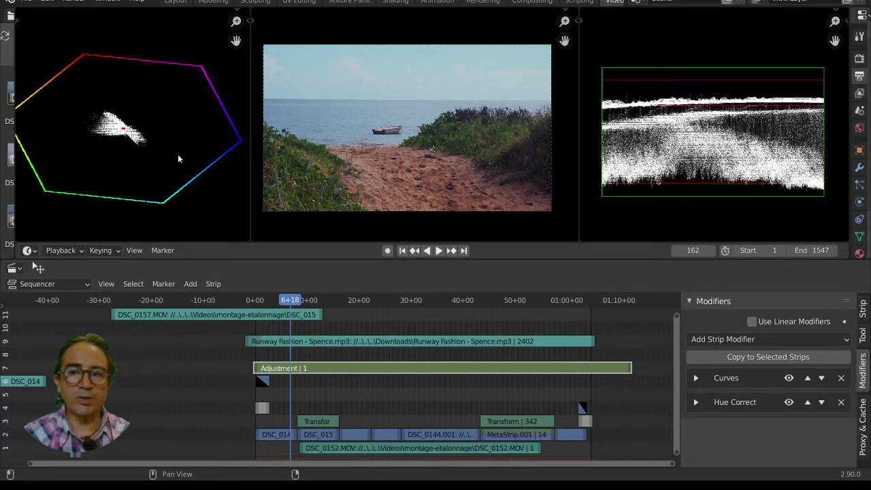
left_click(279, 436)
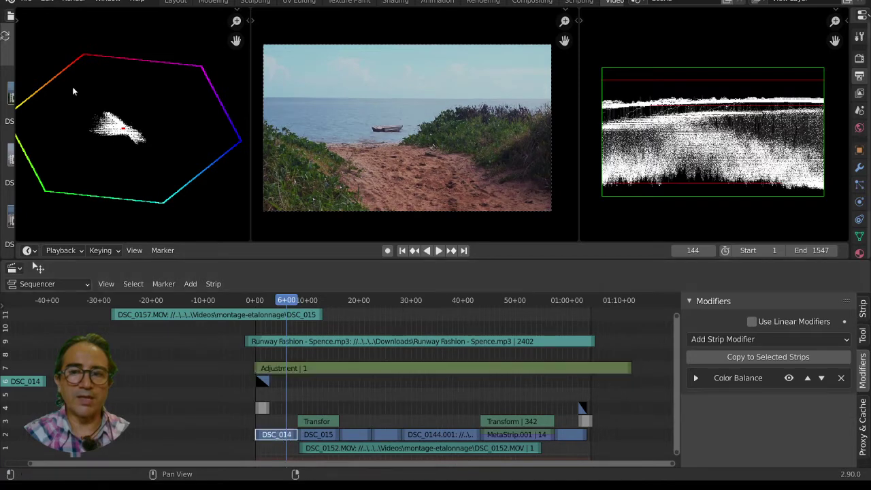
scroll(75, 124, "up", 1)
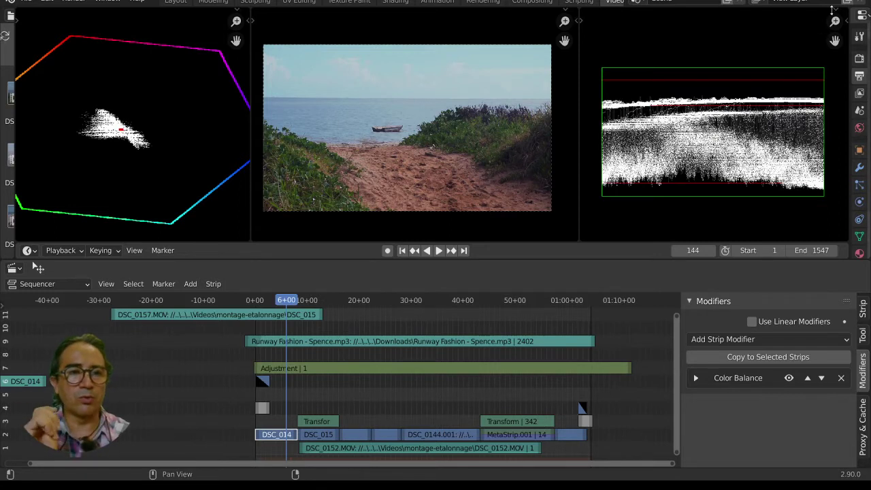
Reveal the header of the waveform preview and examine the luma waveform of the current frame.
left_click_drag(835, 10, 835, 22)
left_click(813, 15)
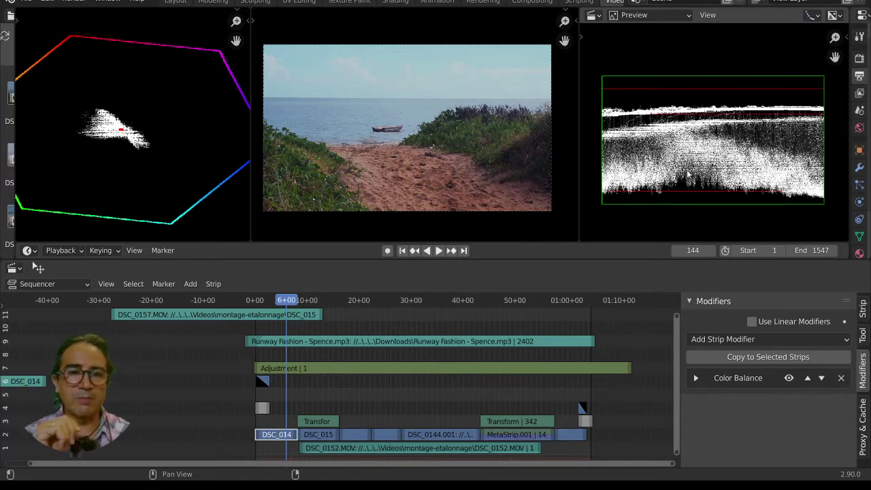
scroll(686, 171, "up", 1)
scroll(722, 121, "down", 1)
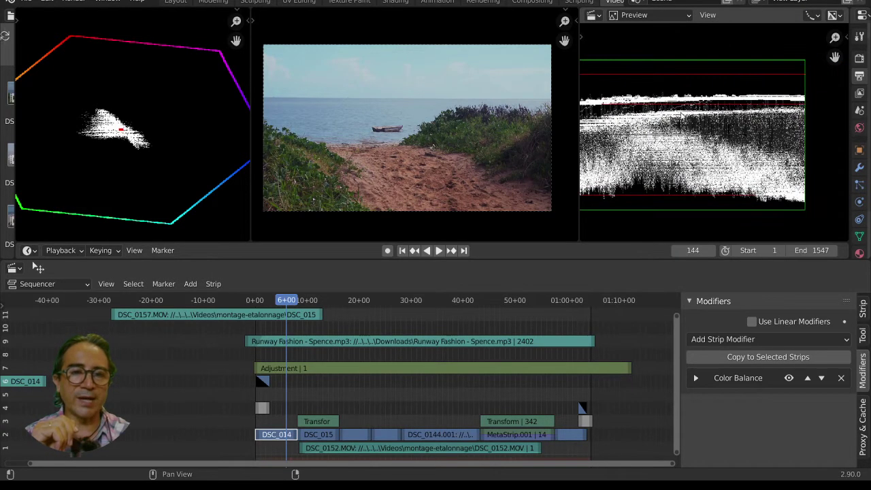
Mute and unmute the Adjustment strip to compare the image with and without grading, and select the first DSC_014 strip on channel 2.
left_click(316, 344)
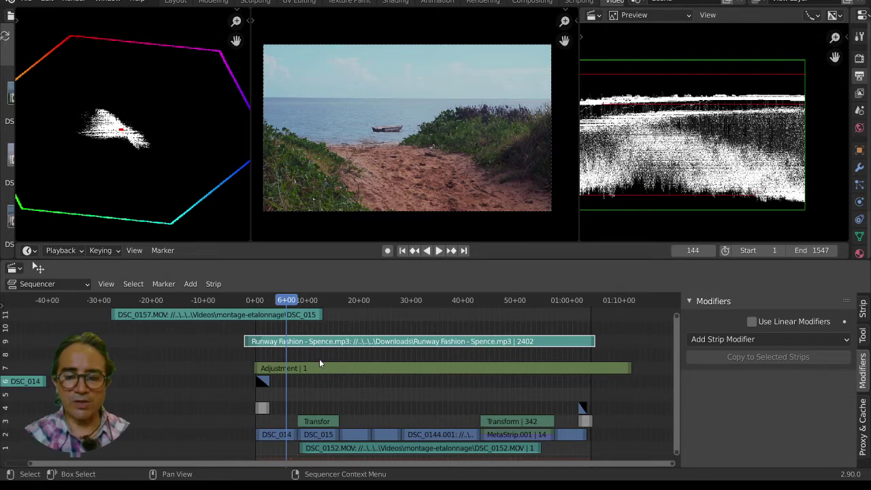
left_click(318, 368)
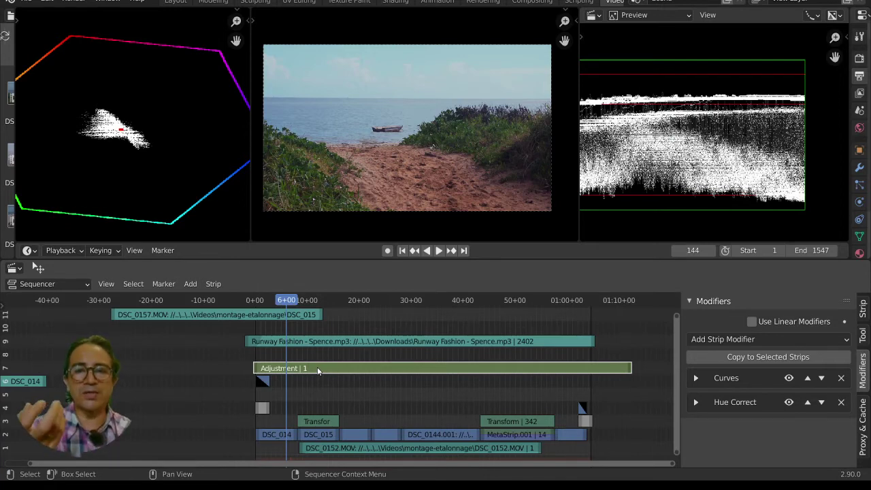
left_click(332, 340)
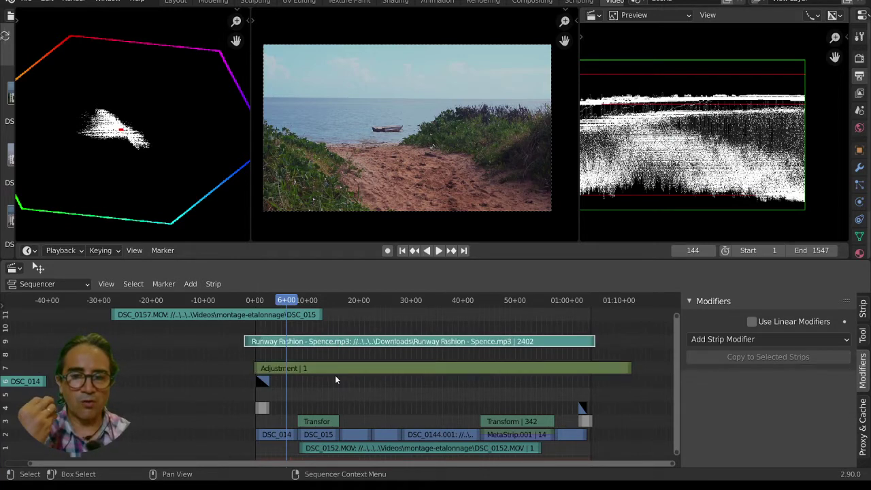
left_click(335, 372)
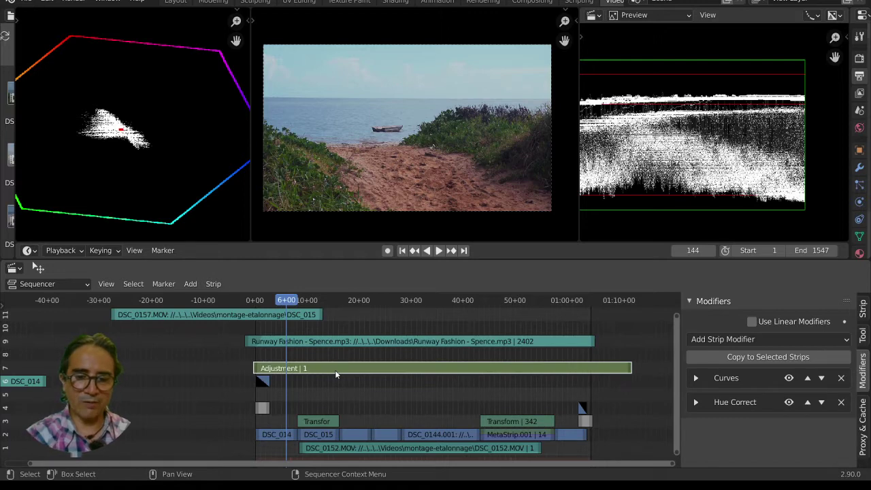
key("h")
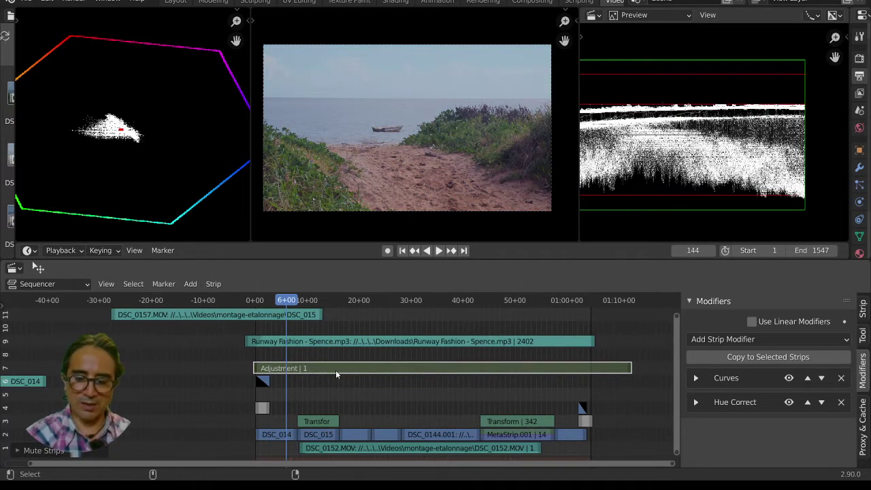
key("alt+h")
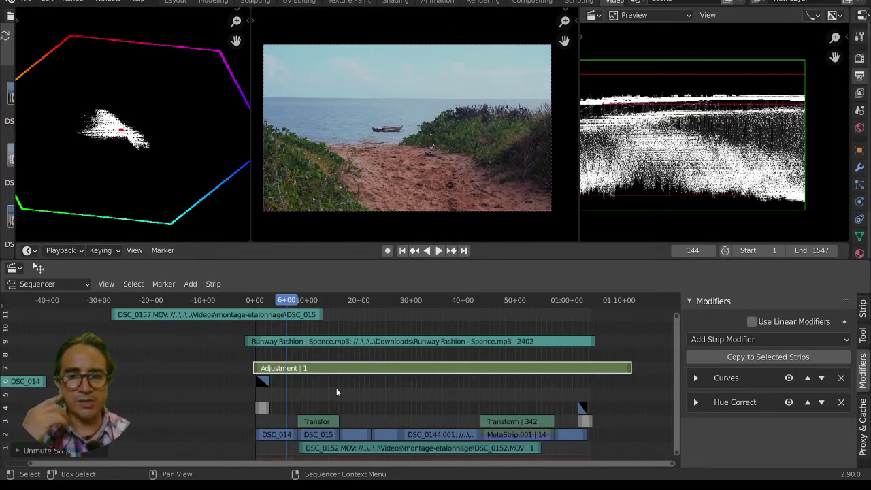
left_click(272, 435)
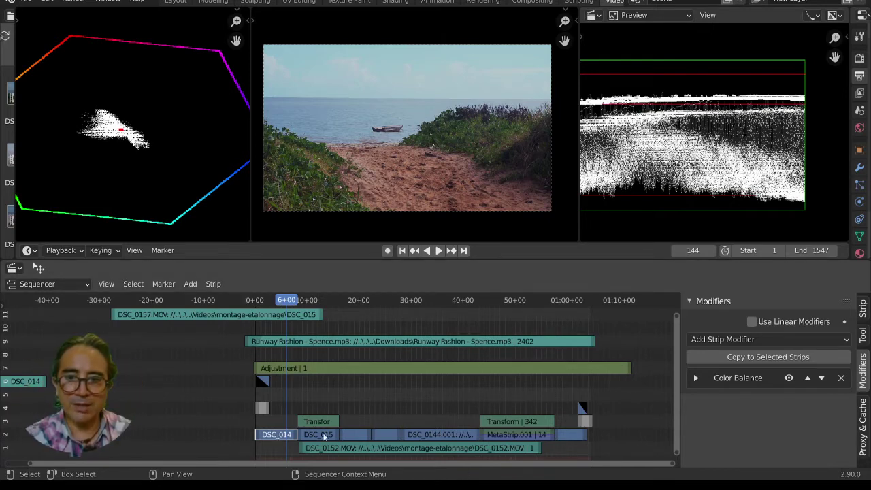
Create a new General file without saving the changes to the current project.
left_click(30, 2)
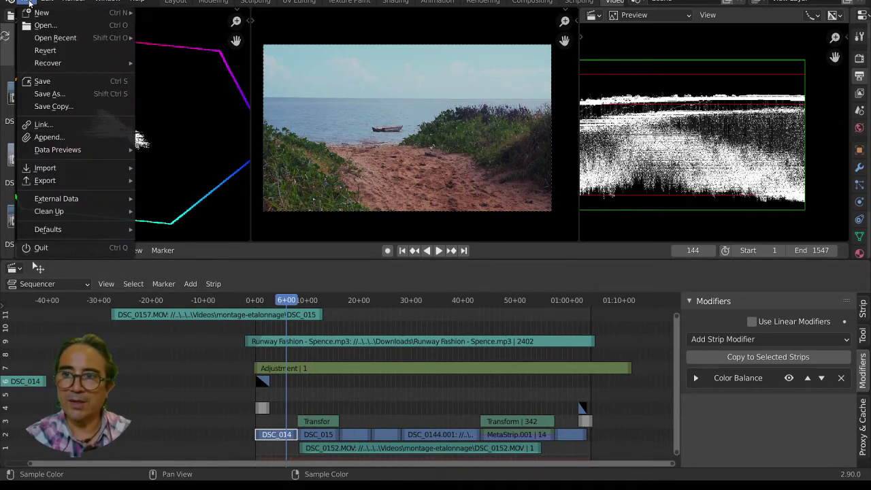
mouse_move(36, 18)
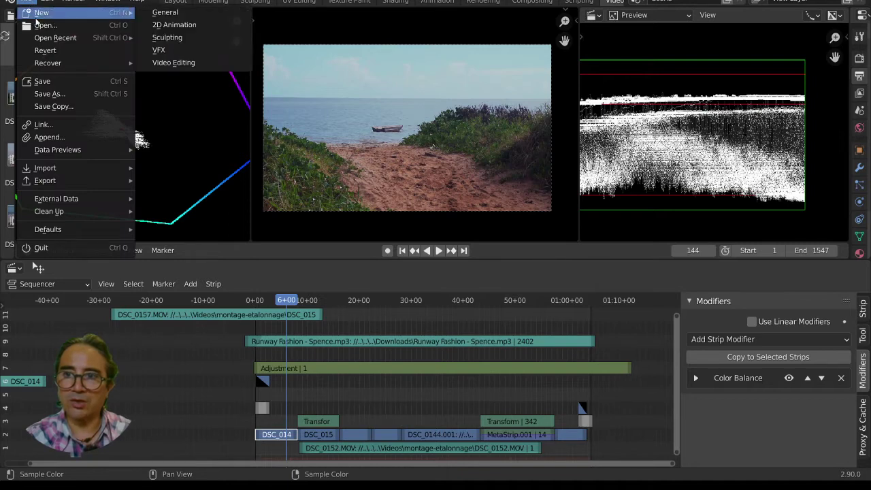
left_click(173, 14)
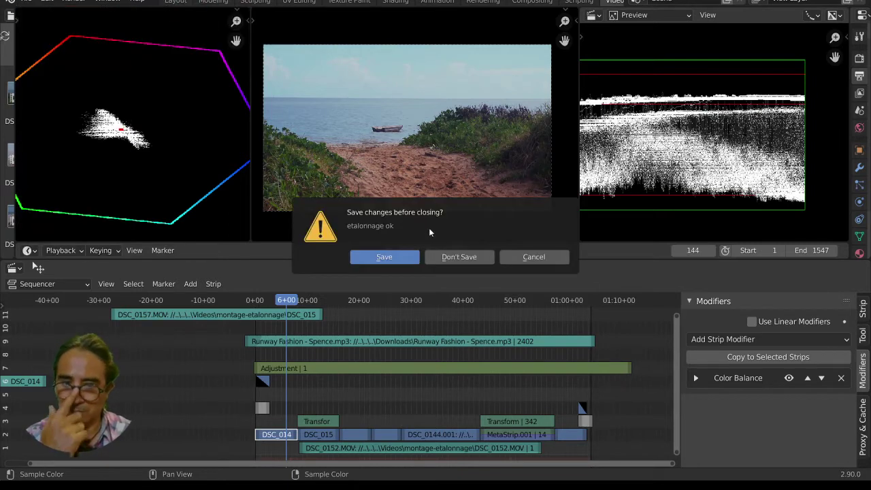
left_click(453, 258)
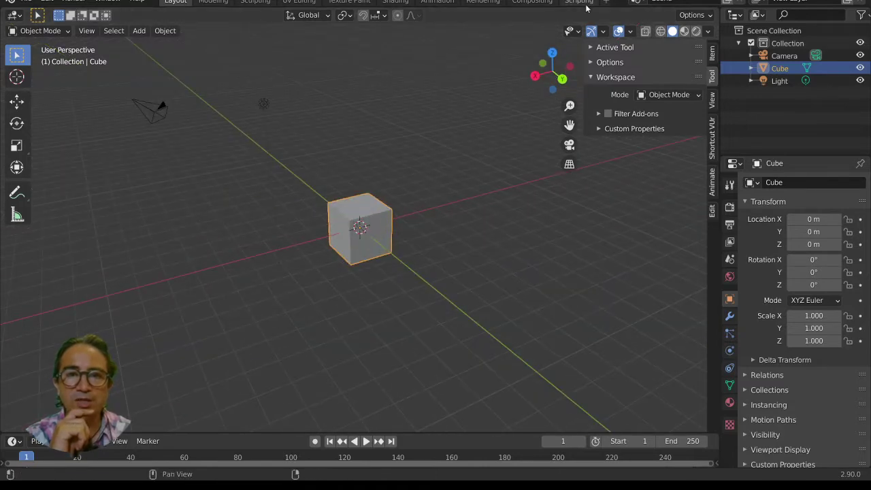
Add a Video Editing workspace to the new file.
left_click(608, 5)
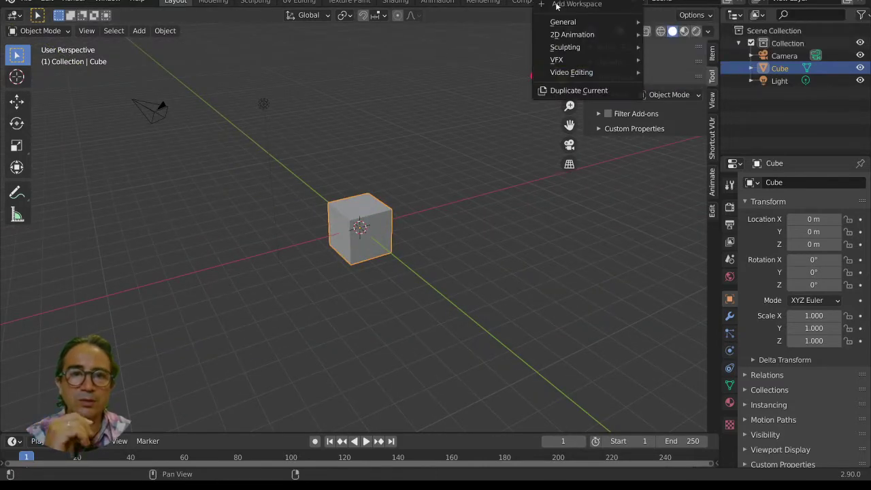
mouse_move(589, 74)
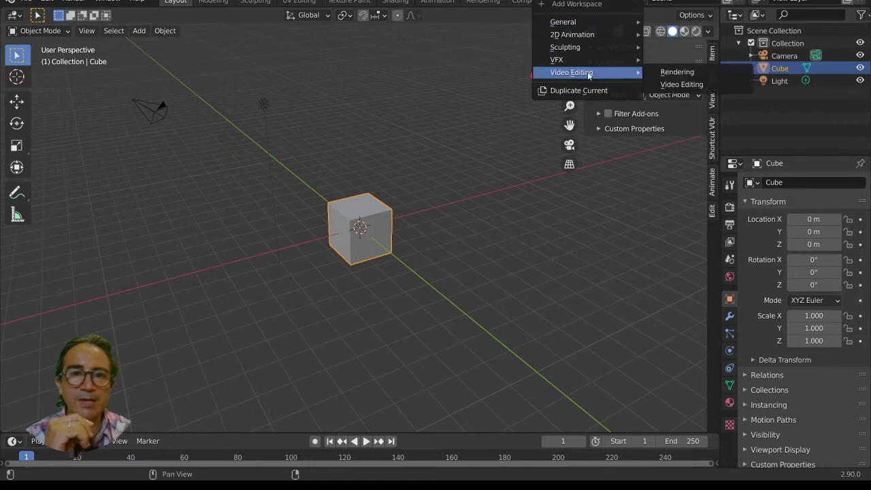
left_click(683, 86)
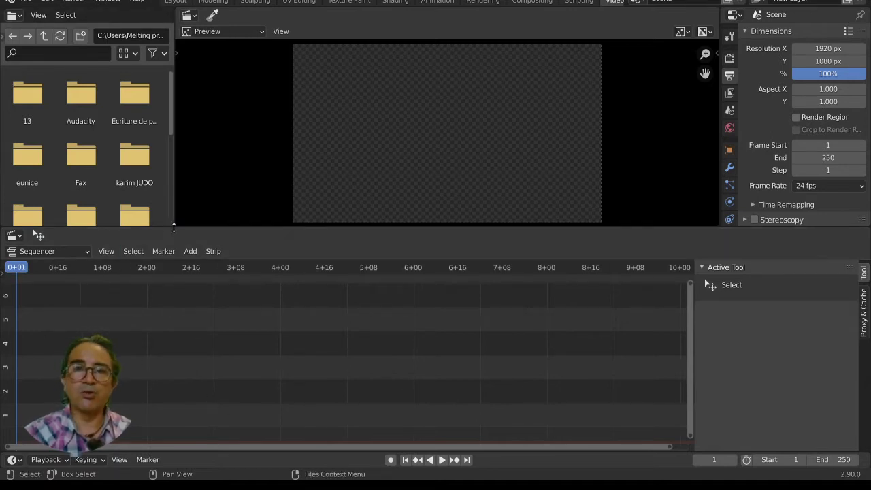
Test playback of the empty sequence and place the playhead at frame 0.
left_click_drag(174, 228, 174, 228)
key("space")
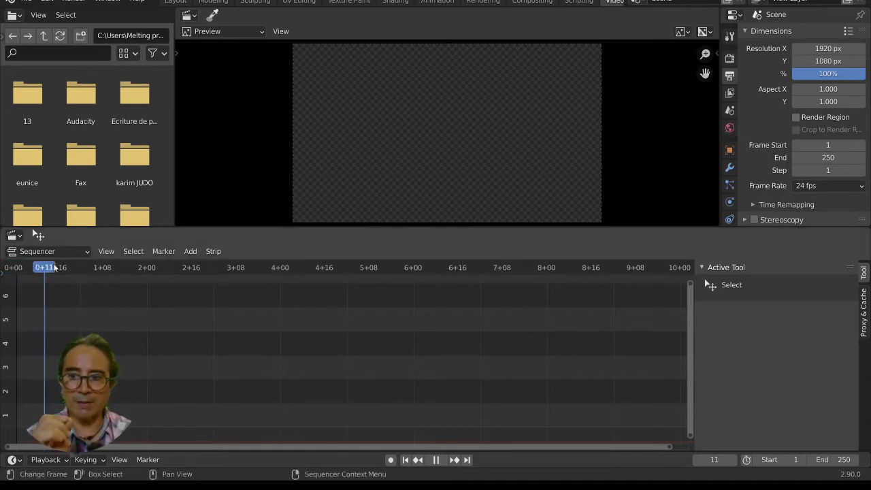
key("Escape")
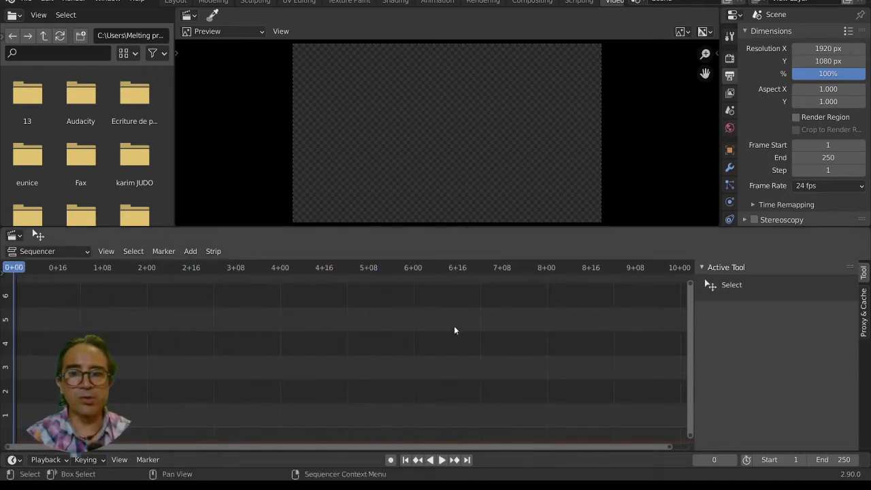
key("Home")
middle_click_drag(512, 371, 519, 371)
scroll(297, 363, "down", 3)
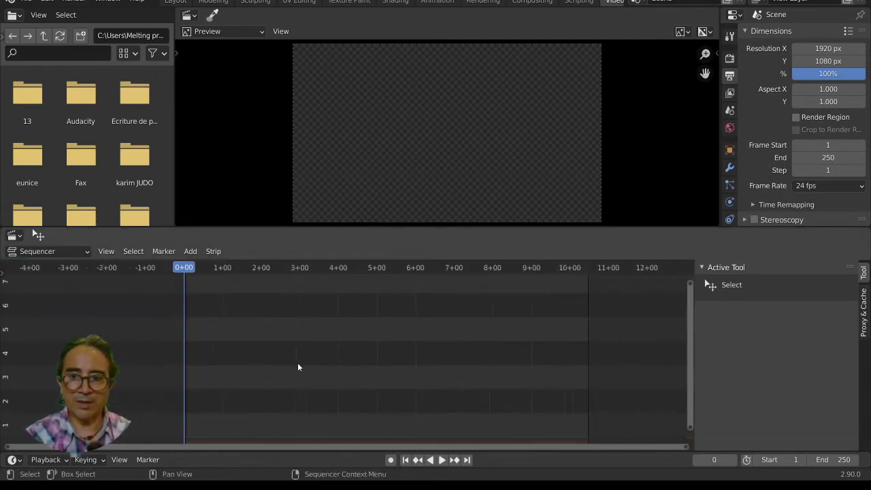
middle_click_drag(253, 326, 223, 367)
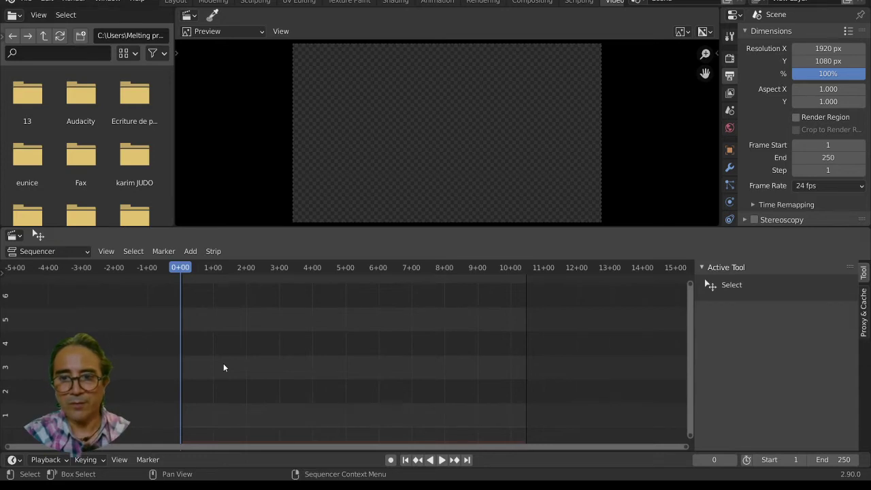
scroll(223, 368, "up", 2)
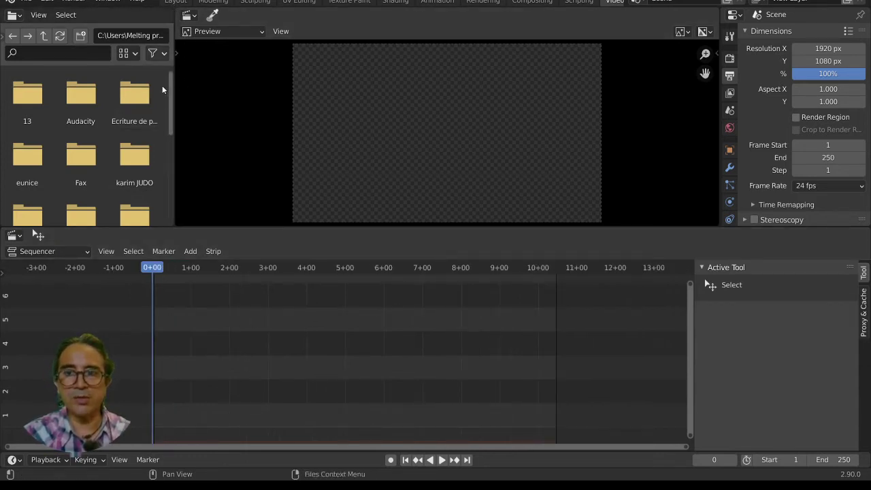
Narrow the File Browser area to two folder columns and lower the sequencer's border to enlarge the Preview area.
left_click_drag(175, 100, 115, 93)
scroll(89, 130, "down", 2)
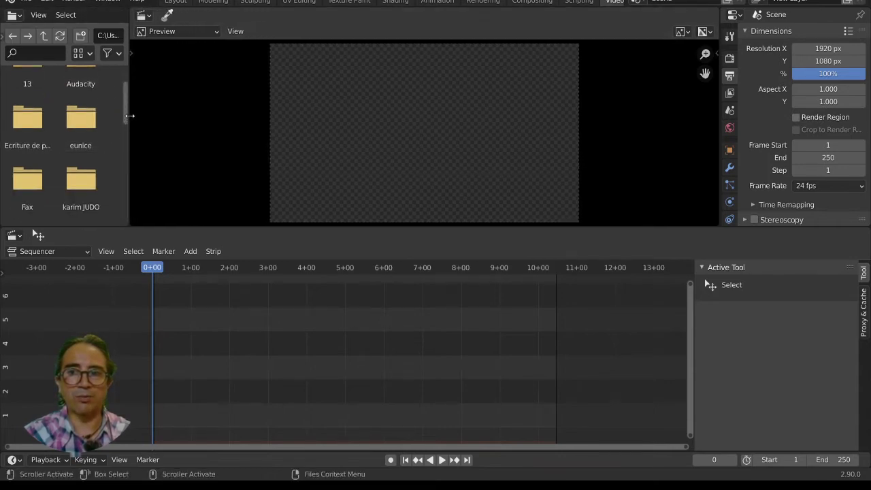
mouse_move(129, 115)
left_mouse_down()
mouse_move(268, 103)
mouse_move(113, 99)
mouse_move(281, 99)
mouse_move(126, 100)
left_mouse_up()
scroll(521, 115, "down", 1)
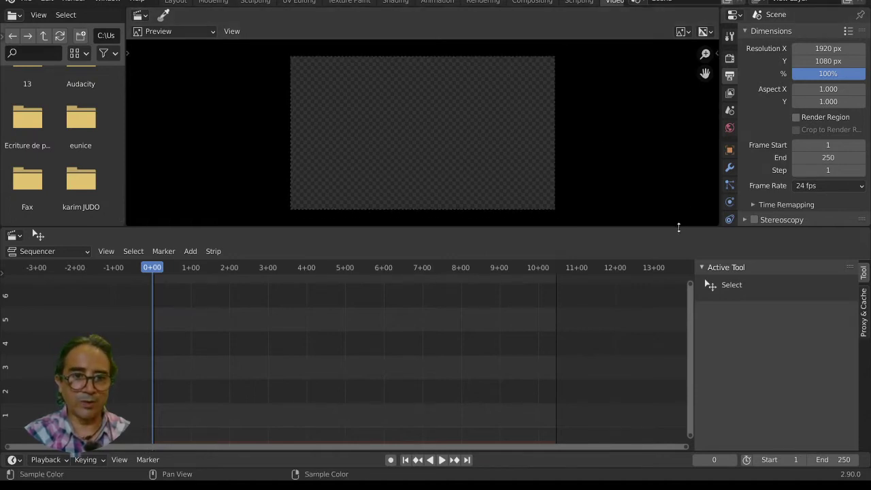
left_click_drag(678, 227, 678, 259)
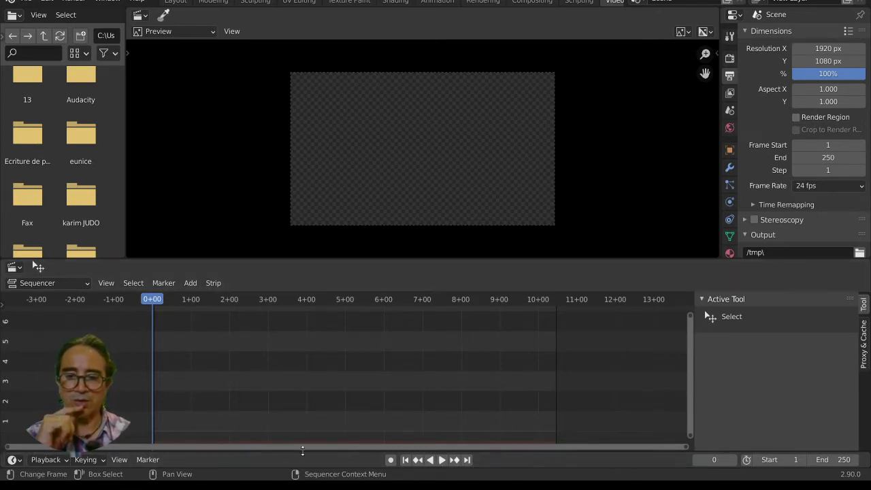
Join the Timeline area into the Sequencer and lower the sequencer's upper border further to give the Preview area more height.
right_click(340, 449)
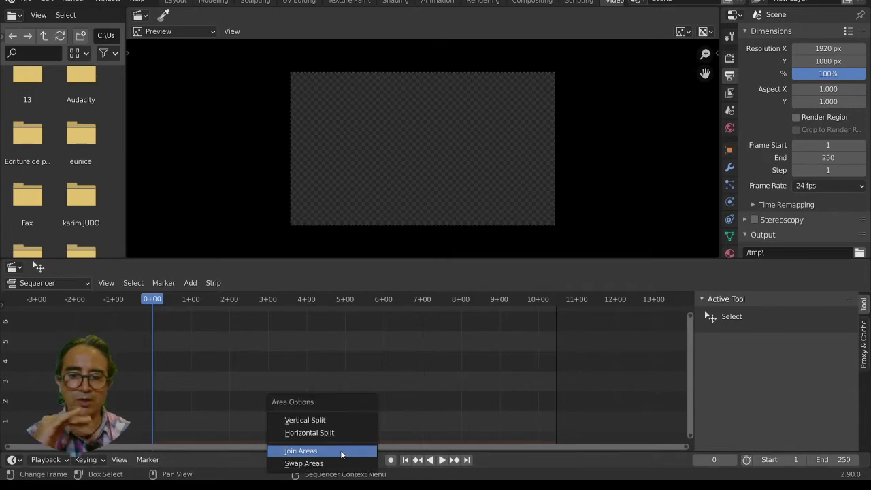
left_click(340, 449)
left_click(354, 458)
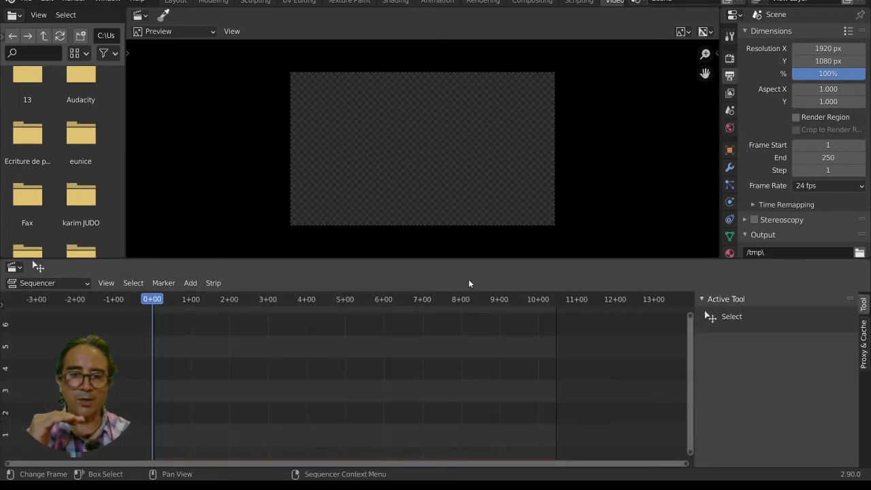
left_click_drag(488, 258, 495, 290)
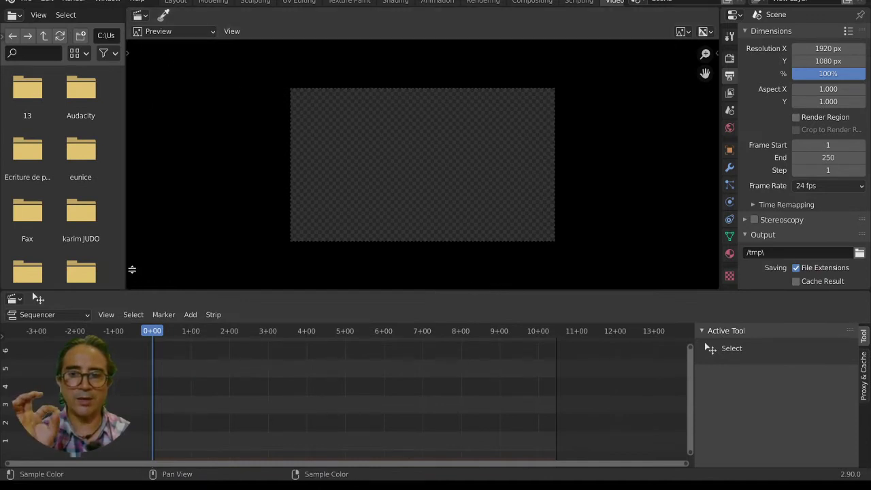
Split the Preview area horizontally, turn the lower part into a Timeline editor and shrink it to only its playback header.
left_click_drag(132, 269, 170, 180)
left_click(138, 188)
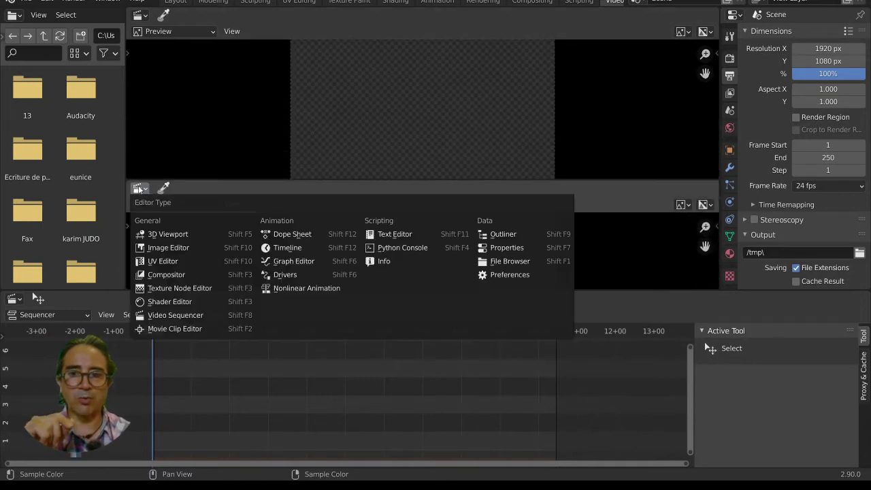
left_click(291, 249)
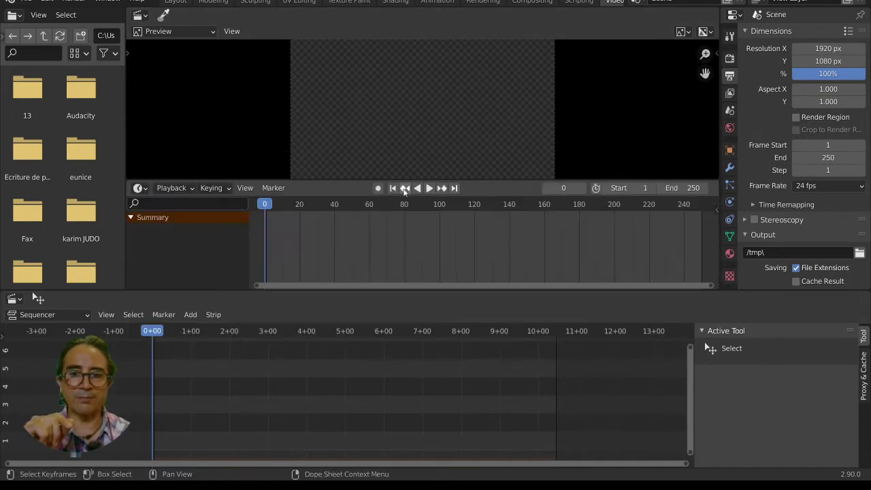
left_click_drag(453, 181, 485, 316)
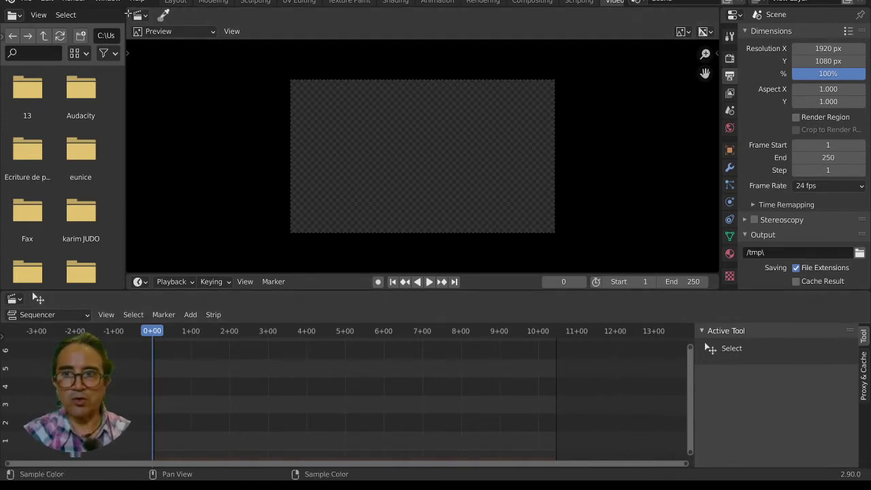
Split the Preview into three side-by-side areas and collapse the File Browser and Properties editors to narrow strips to widen the outer previews.
left_click_drag(127, 9, 294, 136)
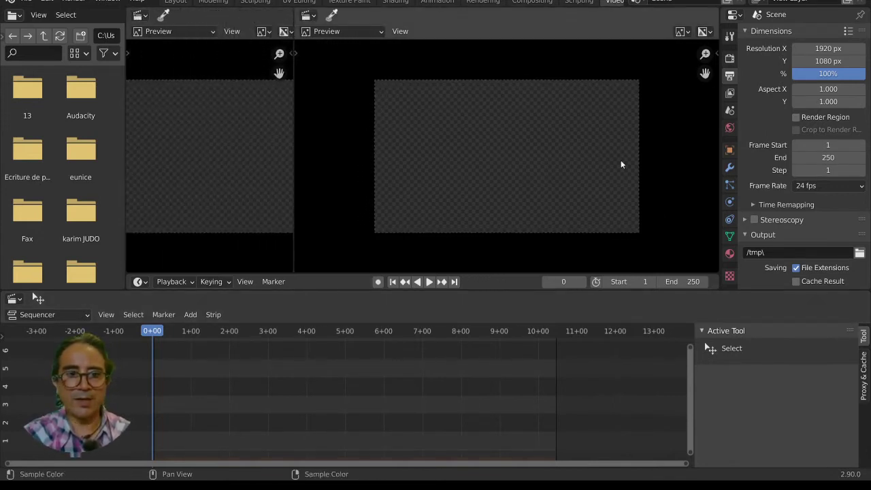
left_click_drag(710, 267, 575, 271)
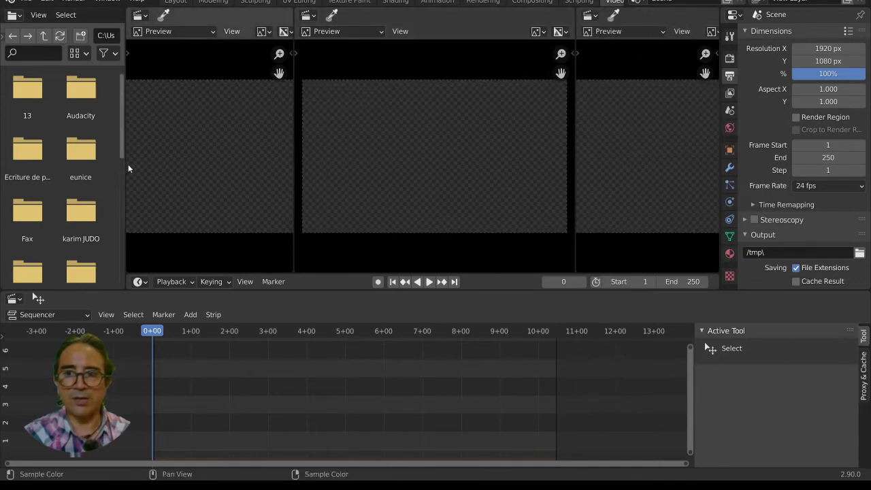
left_click_drag(125, 163, 14, 164)
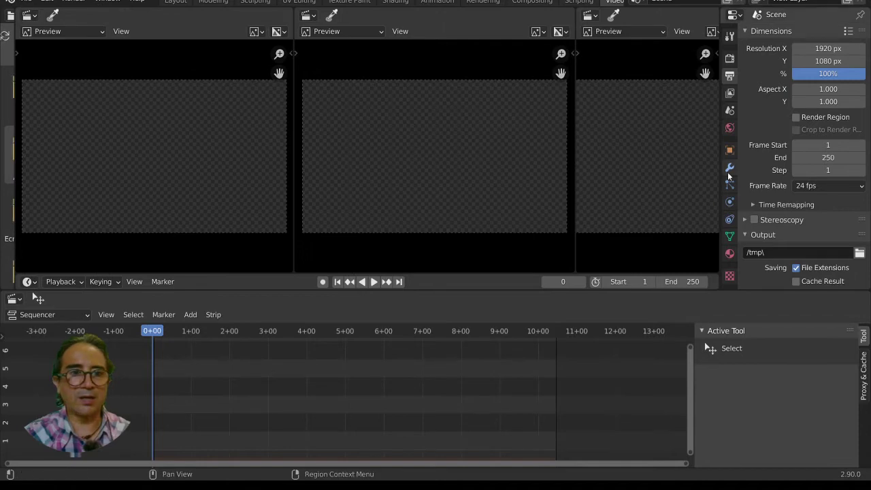
left_click_drag(721, 168, 868, 168)
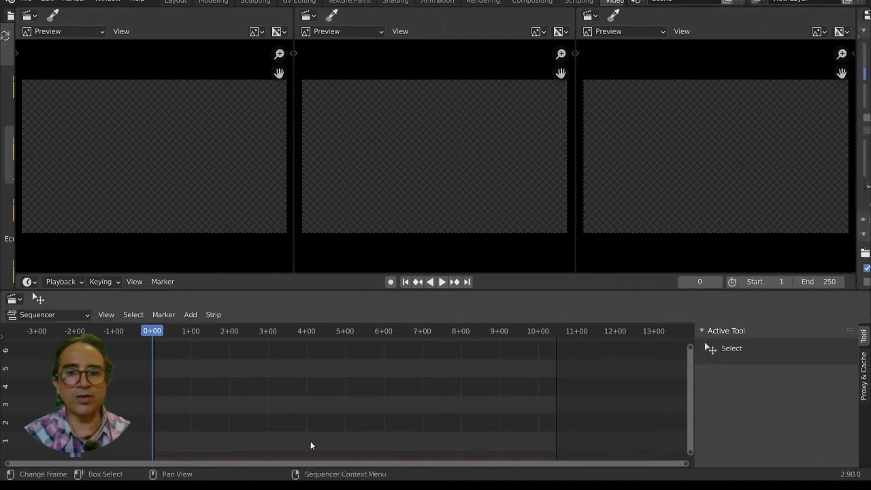
scroll(378, 165, "down", 1)
scroll(726, 174, "up", 1)
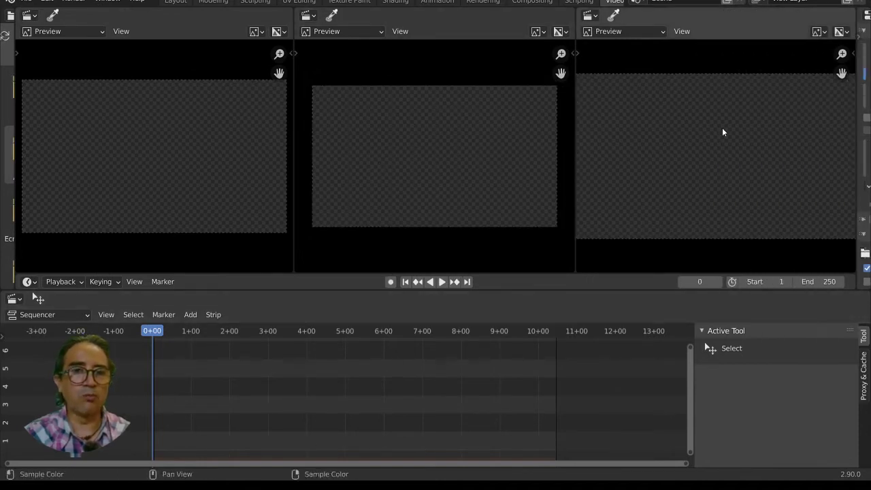
Set the left preview's display mode to Chroma Vectorscope and the right preview's to Luma Waveform.
left_click(257, 32)
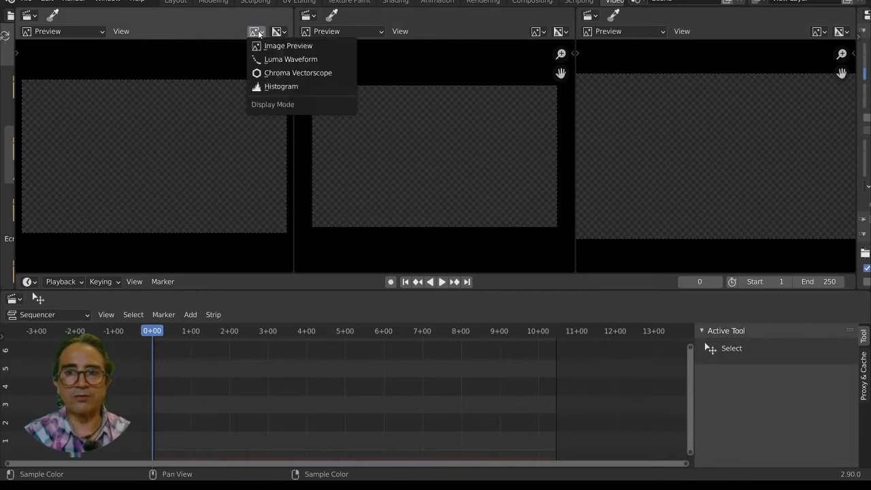
left_click(290, 73)
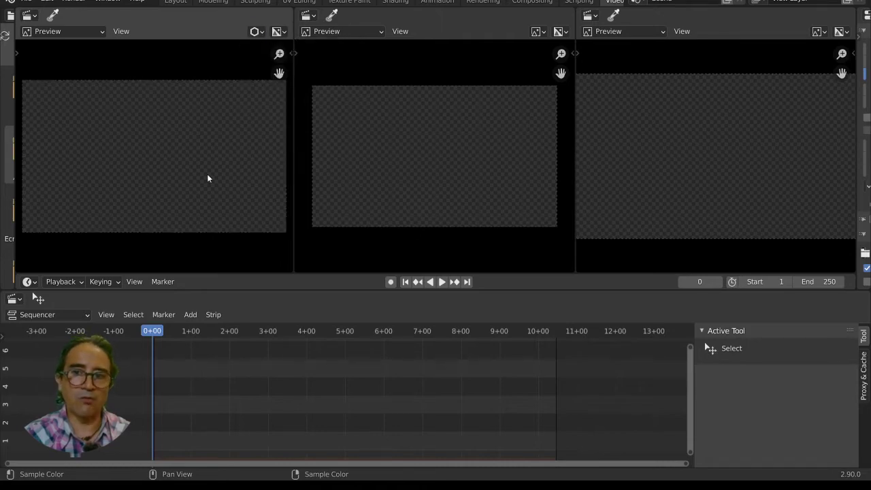
left_click(820, 31)
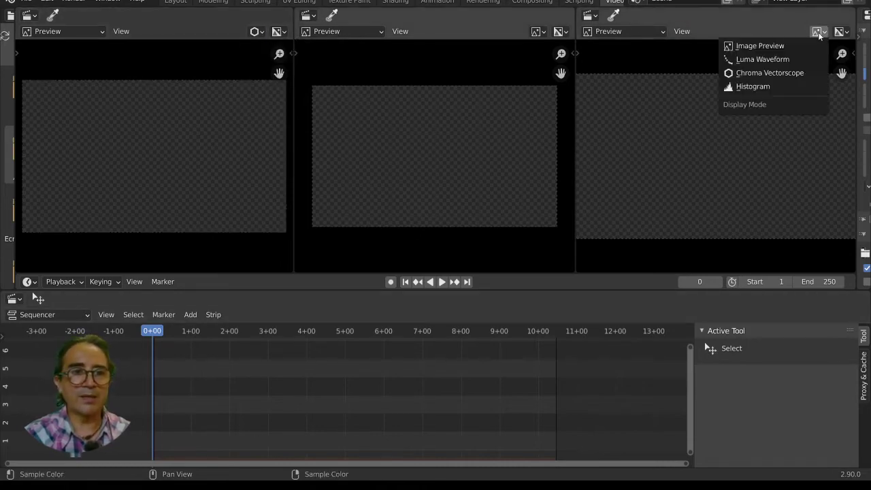
left_click(778, 62)
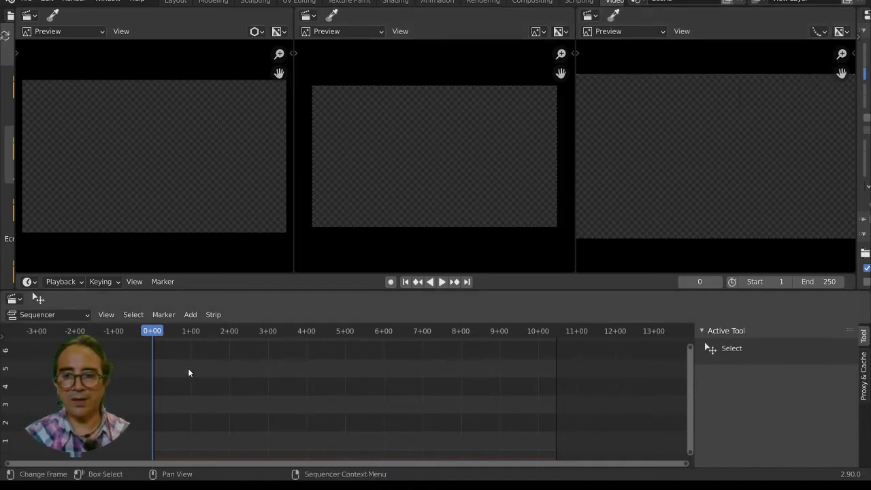
Add the movie DSC_0148.MOV with its sound to the sequencer at frame 0.
left_click(191, 315)
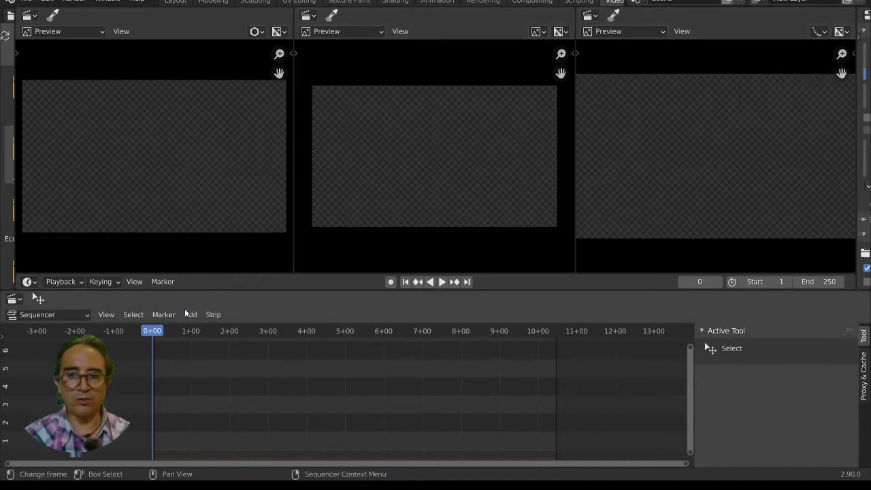
left_click(189, 314)
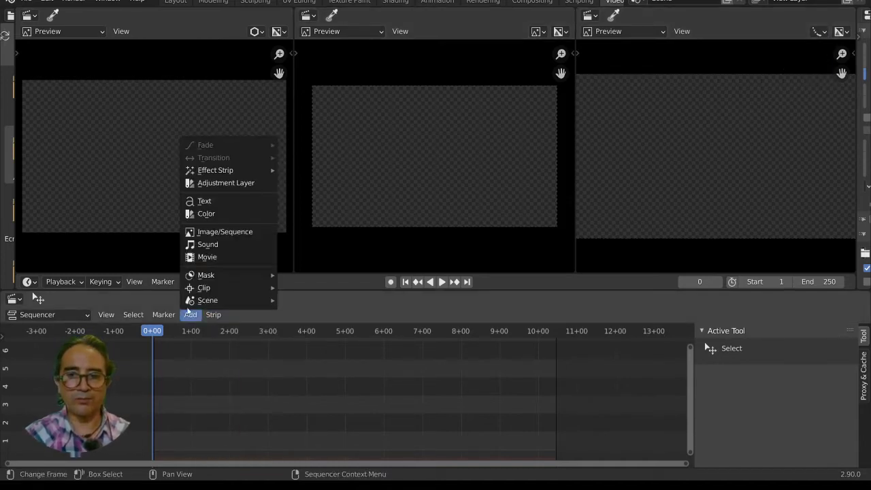
left_click(214, 258)
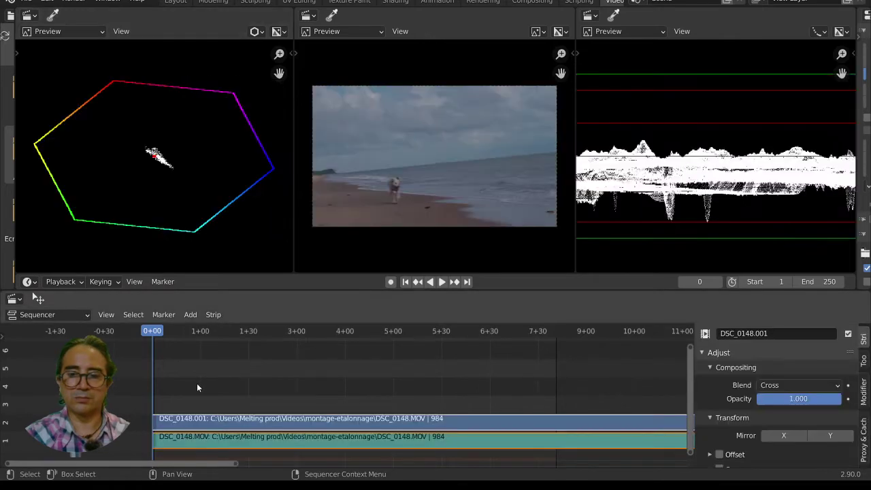
Play the dog clip to watch the scopes react and stop playback at frame 117.
scroll(204, 392, "down", 1)
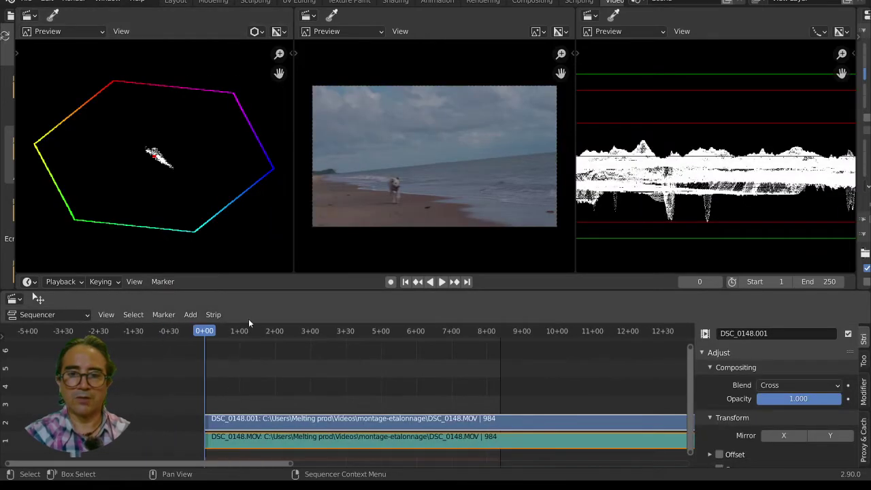
key("space")
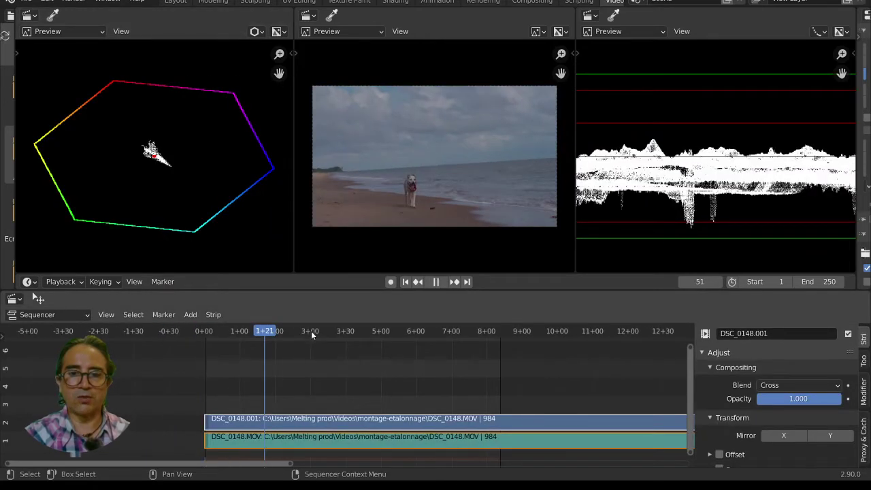
key("space")
left_click(342, 332)
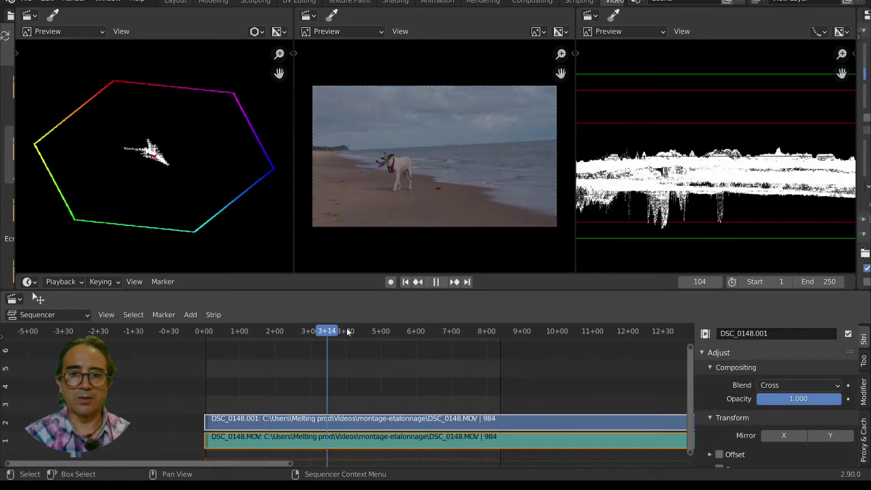
key("space")
key("Escape")
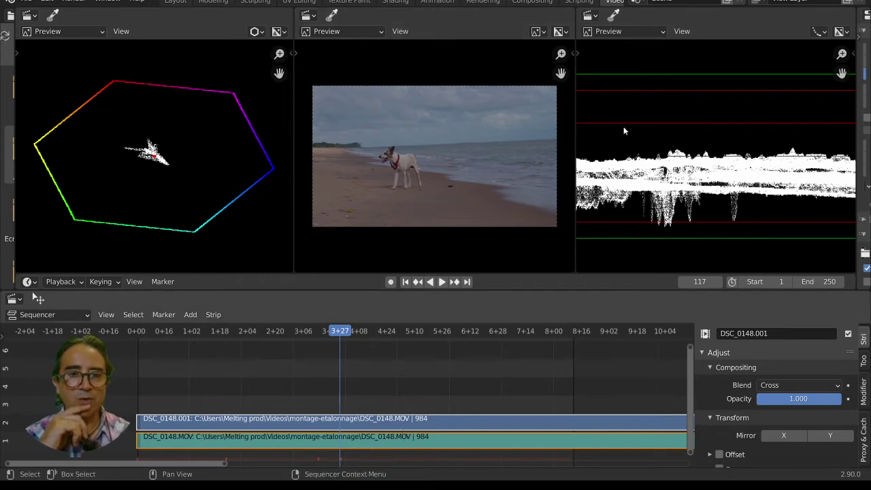
Examine the luma levels in the waveform and the colour distribution around the centre of the vectorscope for the dog shot.
scroll(686, 157, "down", 1)
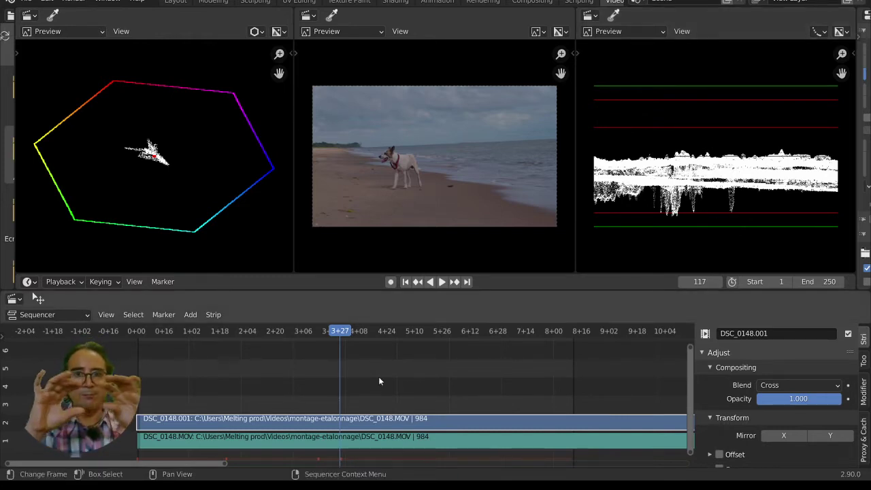
scroll(137, 145, "up", 3)
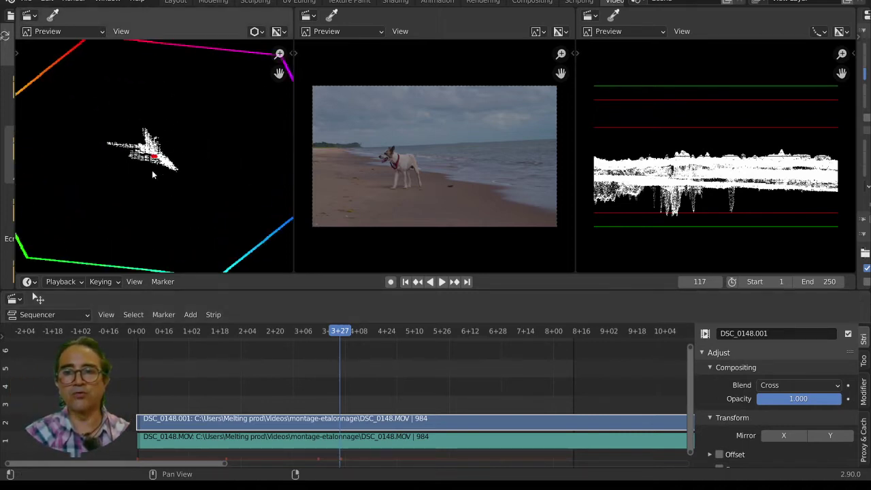
scroll(177, 177, "down", 4)
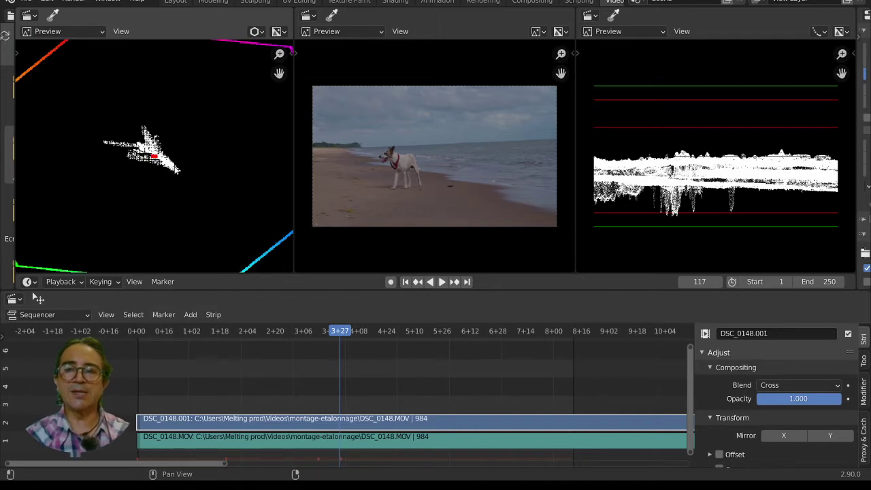
scroll(154, 155, "up", 4)
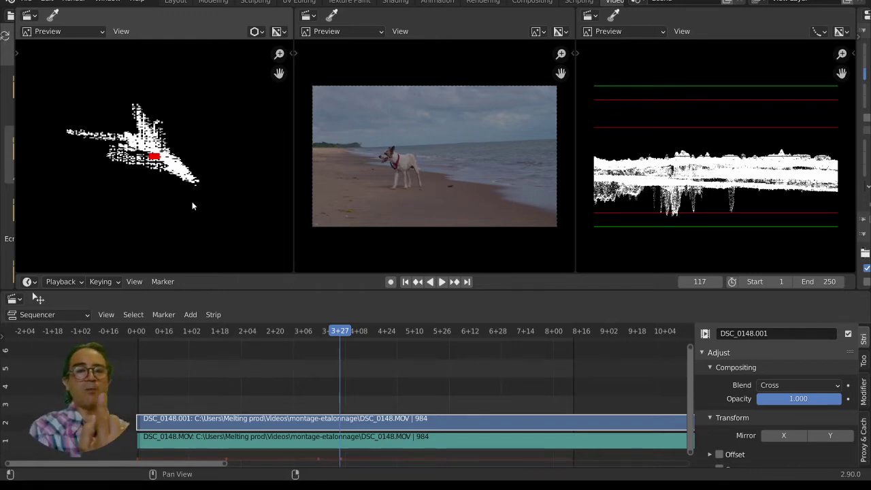
scroll(192, 205, "down", 3)
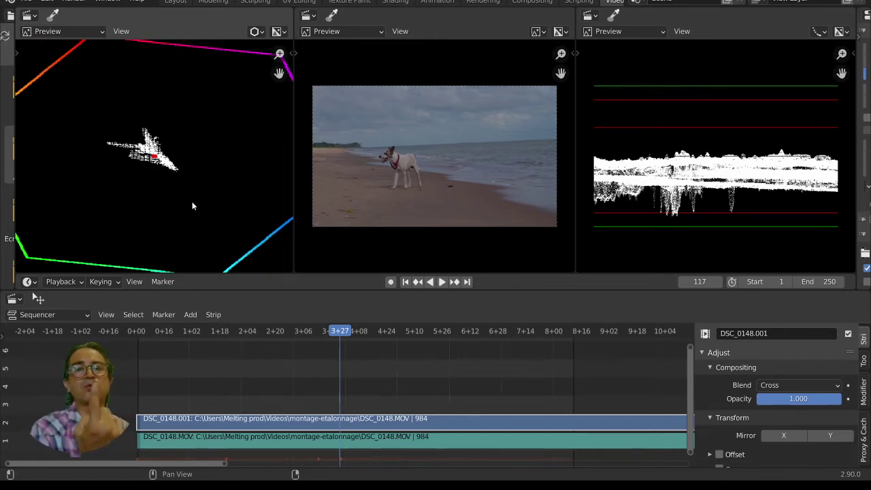
scroll(191, 204, "down", 2)
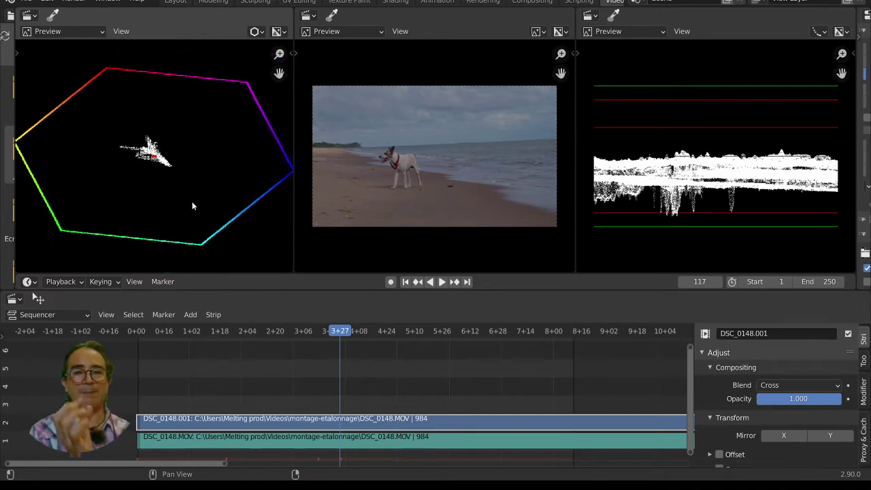
scroll(192, 202, "up", 4)
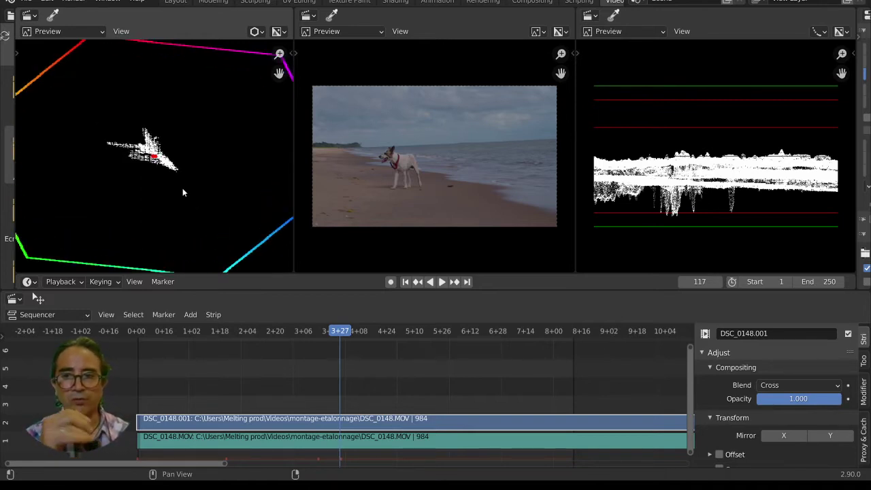
scroll(183, 188, "down", 3)
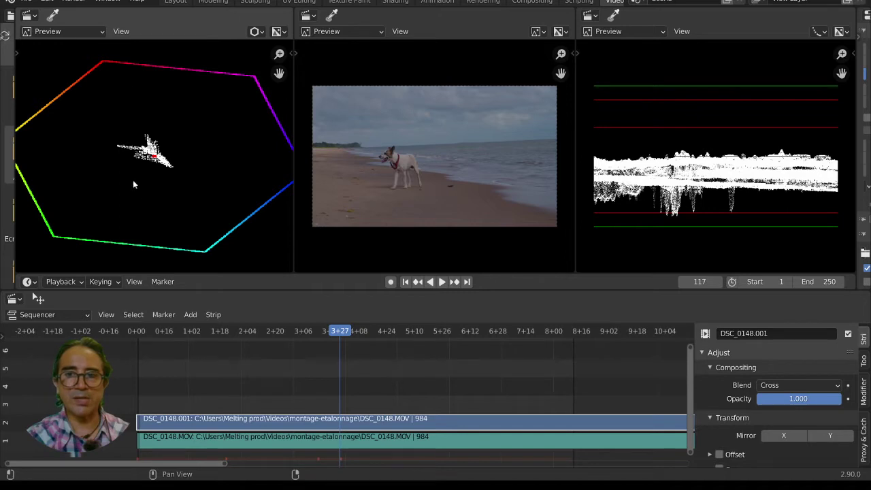
scroll(170, 116, "up", 1)
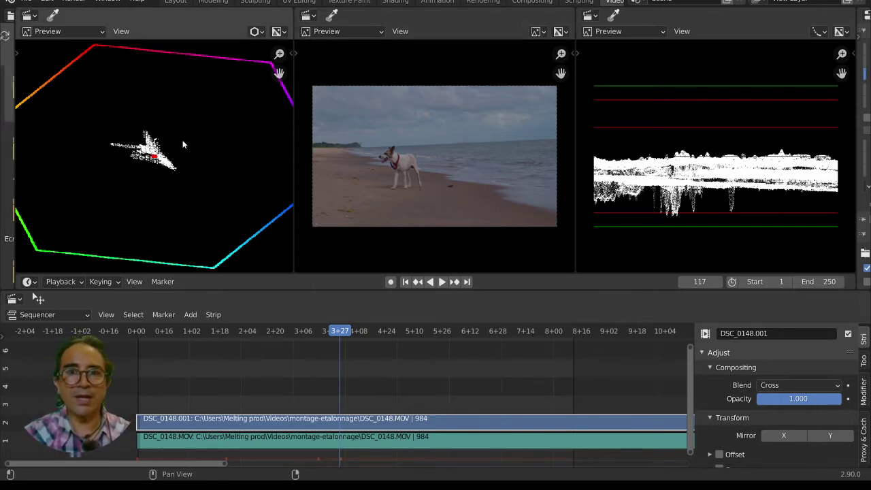
Open the recent project etalonnage.blend.
left_click(28, 3)
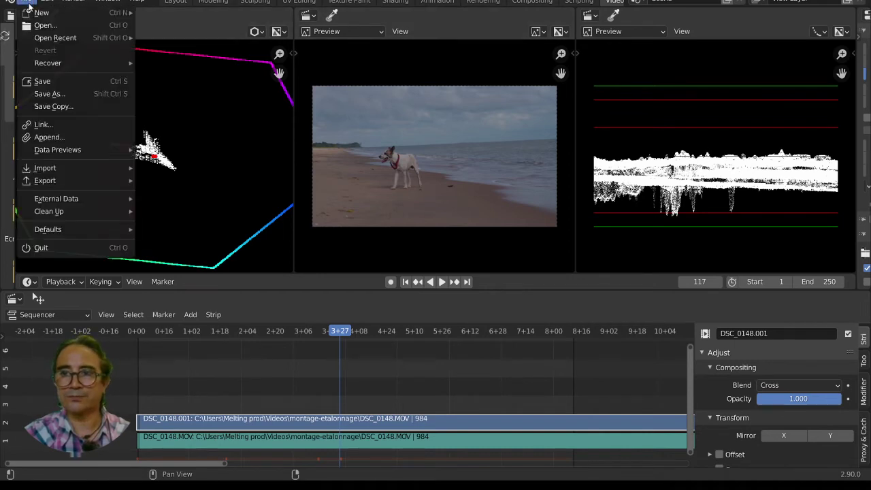
mouse_move(63, 37)
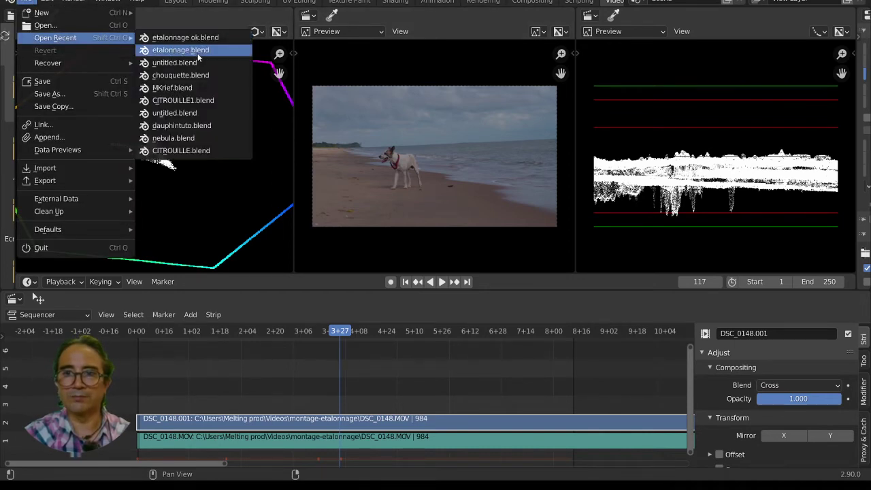
left_click(180, 50)
left_click(467, 255)
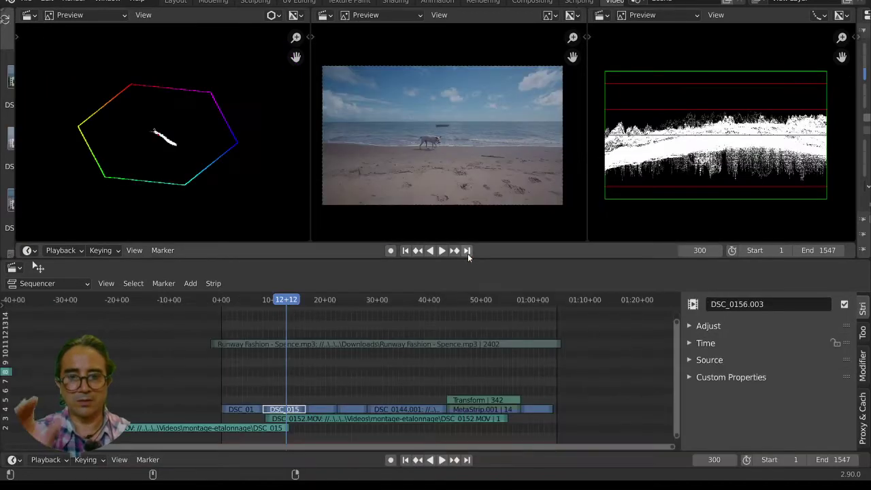
Place the playhead at frame 121 within the first clip and select the DSC_0142.001 strip.
scroll(364, 356, "up", 6)
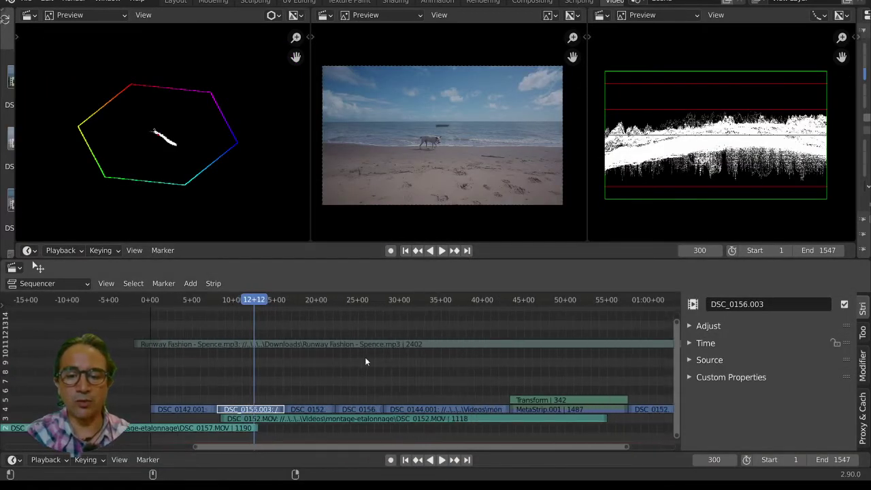
scroll(511, 351, "up", 1)
middle_click_drag(467, 352, 349, 363)
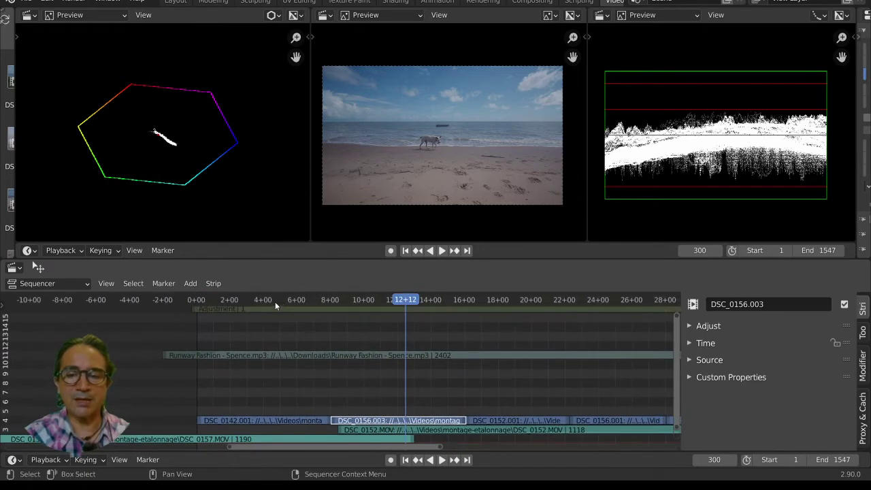
left_click(274, 300)
left_click(281, 420)
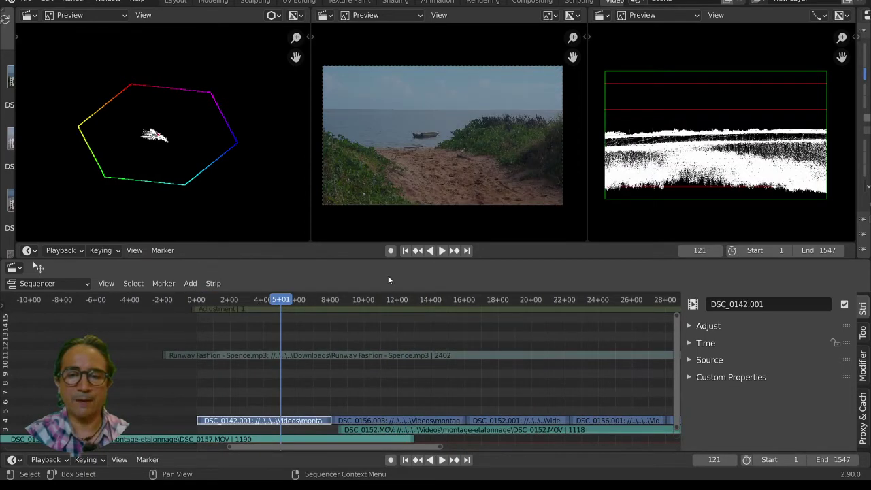
scroll(484, 145, "up", 5)
scroll(458, 144, "down", 5)
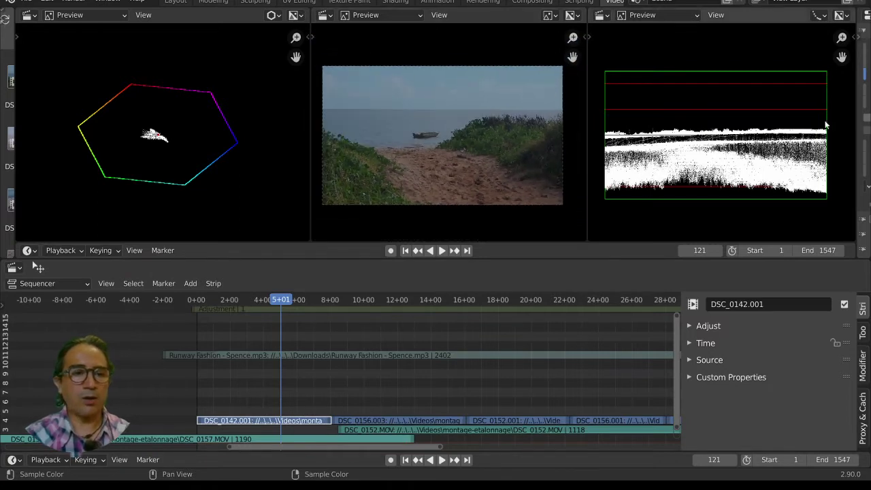
Reveal the output dimension settings and play the first clip from near its start to check playback speed, stopping at frame 156.
left_click_drag(861, 110, 722, 118)
scroll(456, 128, "down", 1)
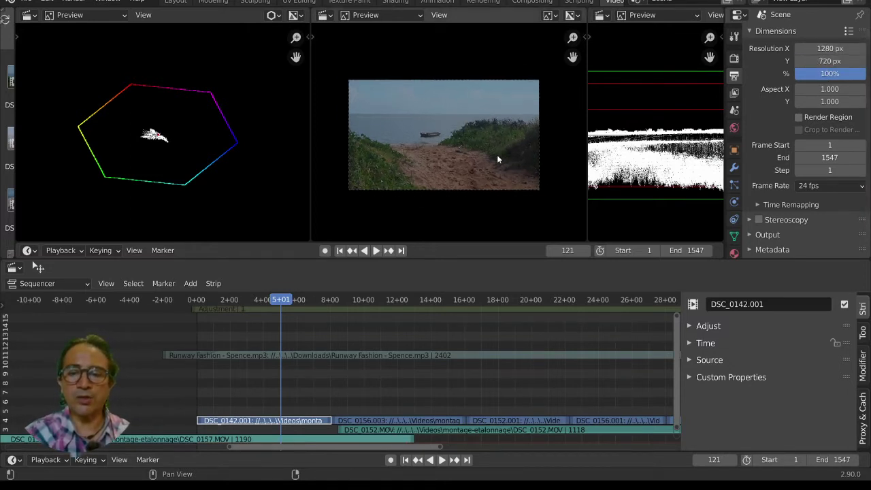
left_click(204, 301)
key("space")
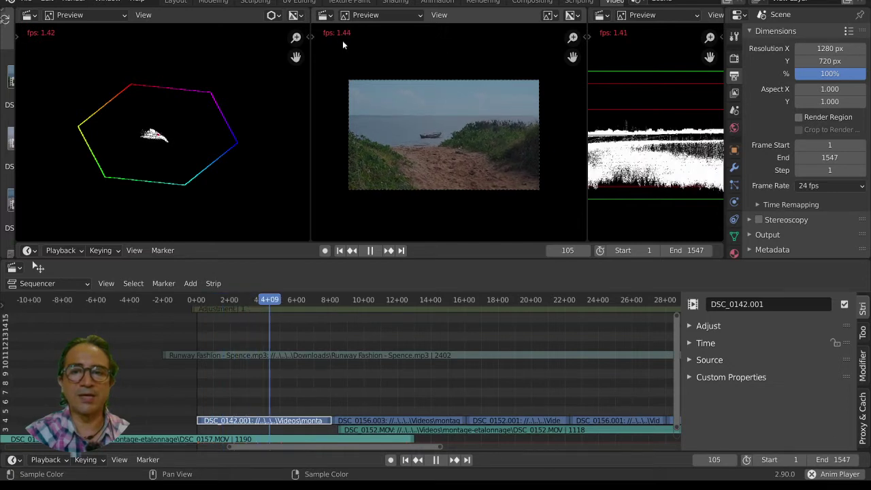
key("space")
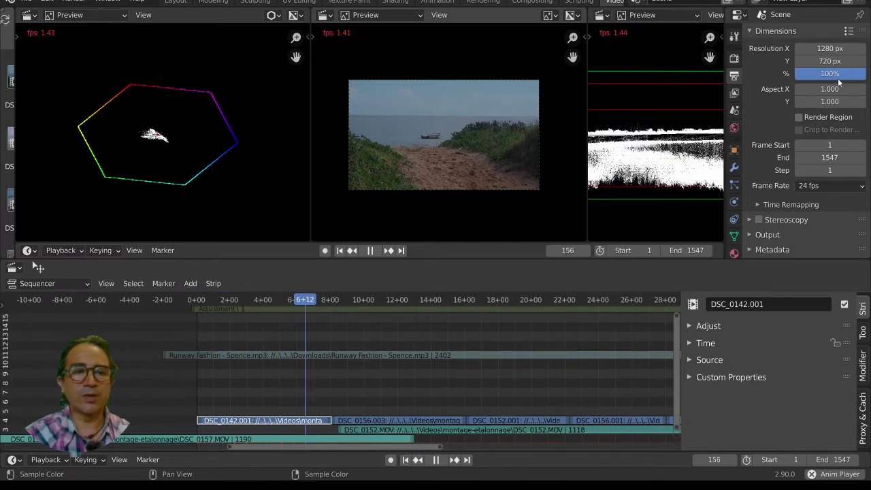
Set the output resolution percentage to 40% to lighten the preview playback.
left_click(829, 75)
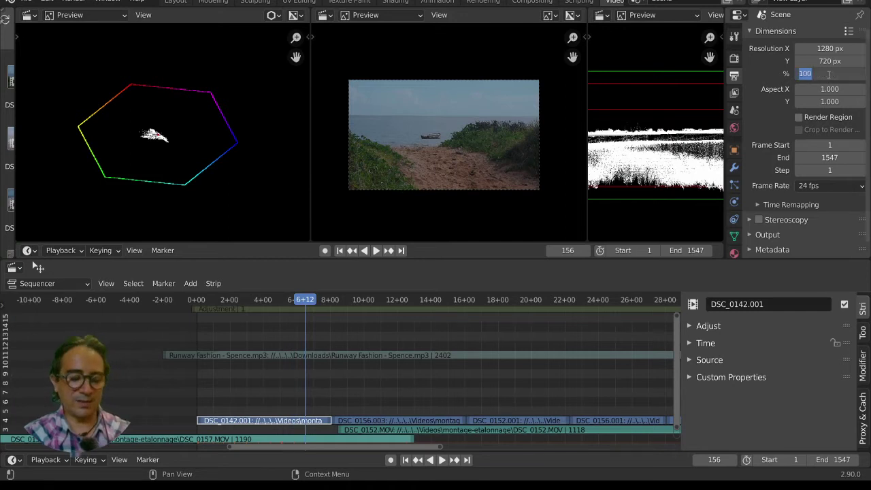
type("40")
key("Return")
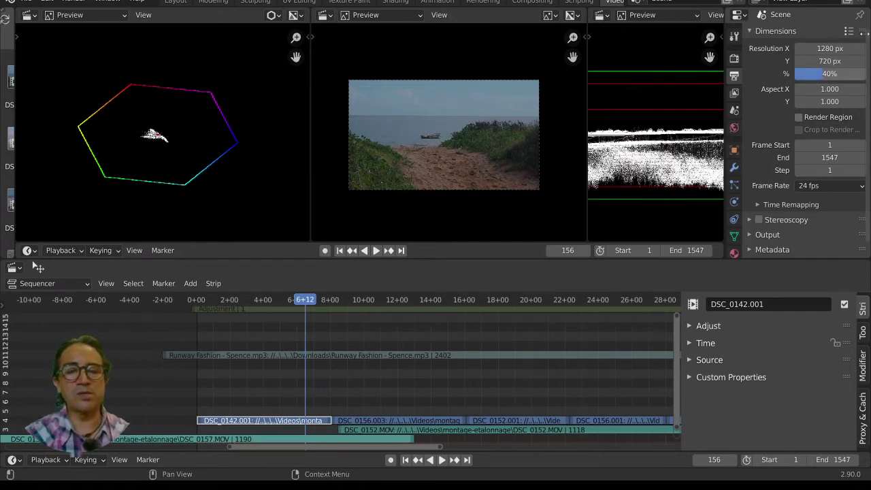
scroll(481, 160, "up", 1)
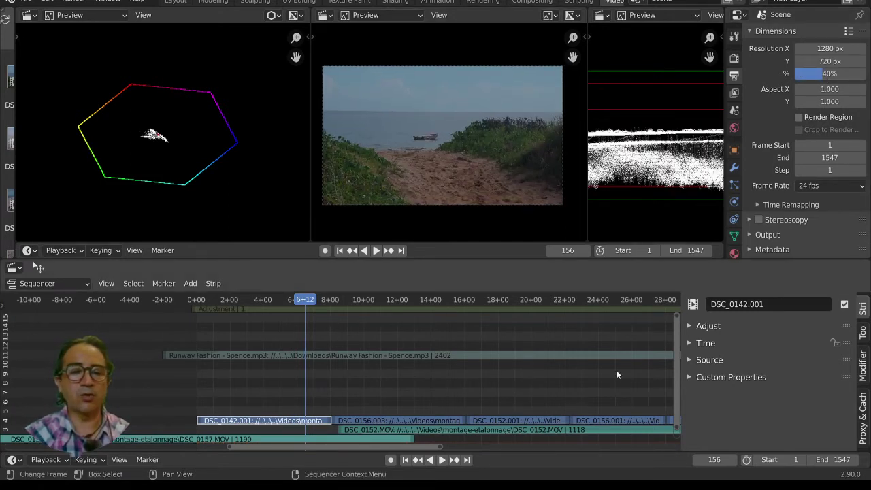
Check the cache, strip cache and proxy settings of the selected DSC_0142.001 strip, then return to its strip properties.
left_click(864, 419)
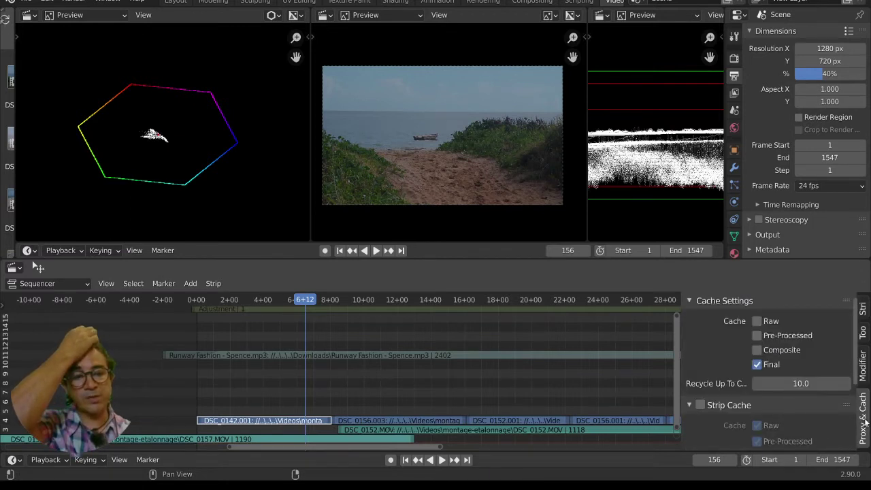
scroll(713, 381, "down", 3)
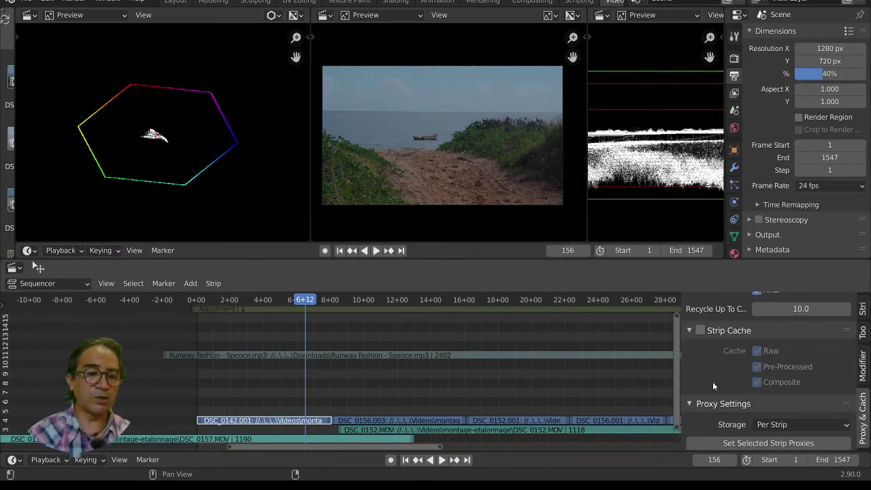
scroll(712, 382, "up", 3)
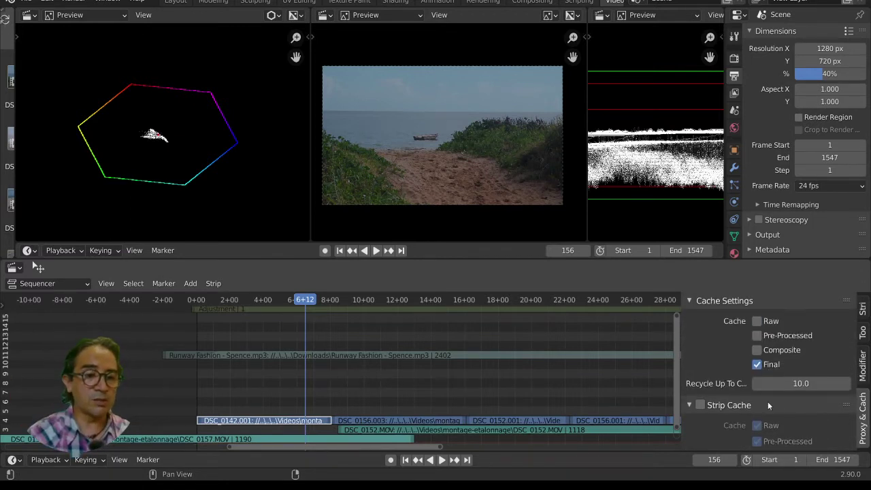
left_click(863, 309)
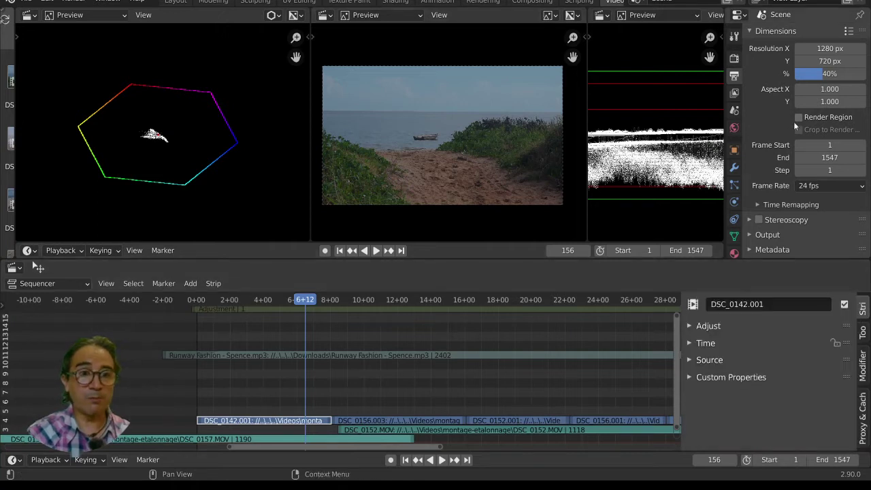
Lower the output resolution percentage to 20%.
left_click_drag(832, 74, 822, 74)
left_click(812, 74)
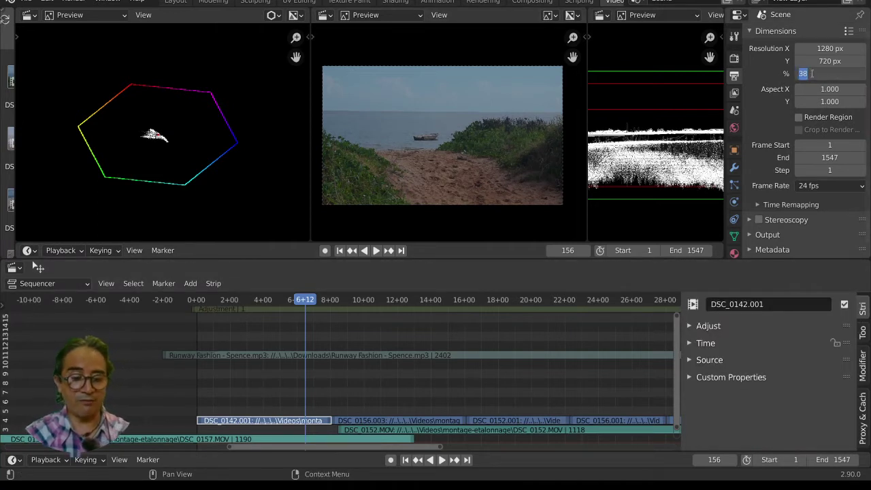
type("20")
key("Return")
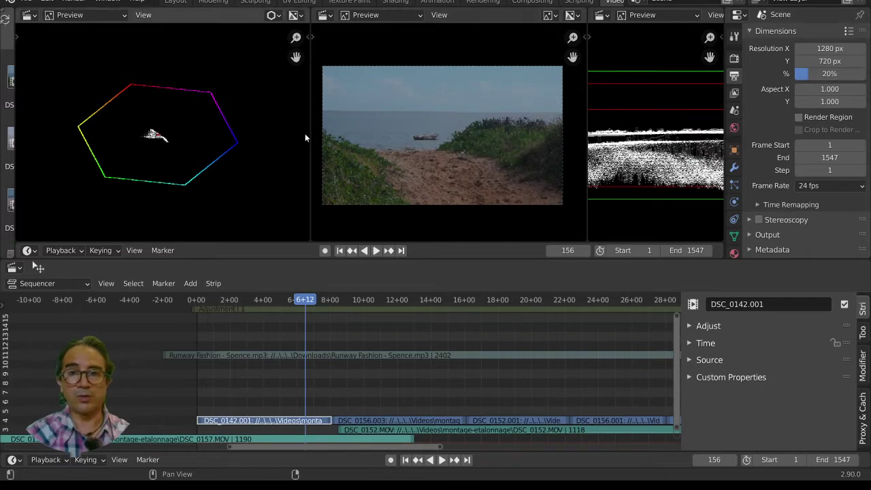
Widen the central image preview and play the first clip from near its start, stopping at frame 93.
left_click_drag(311, 126, 259, 124)
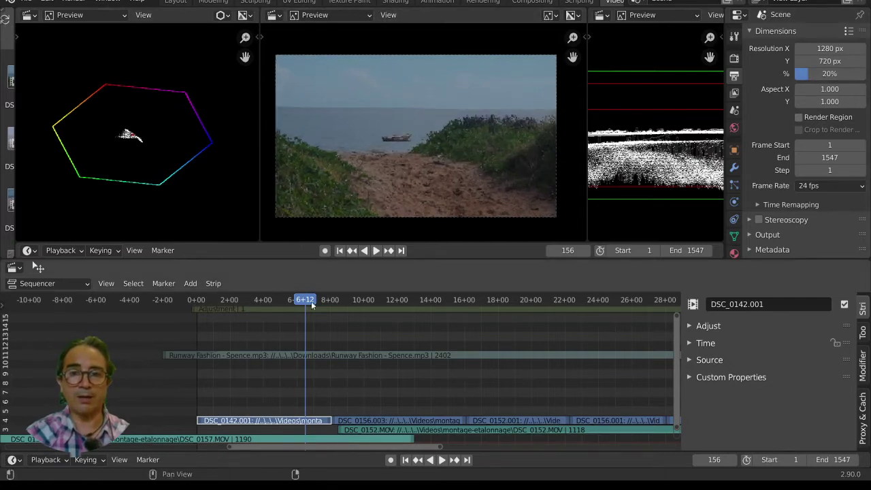
left_click(213, 299)
key("space")
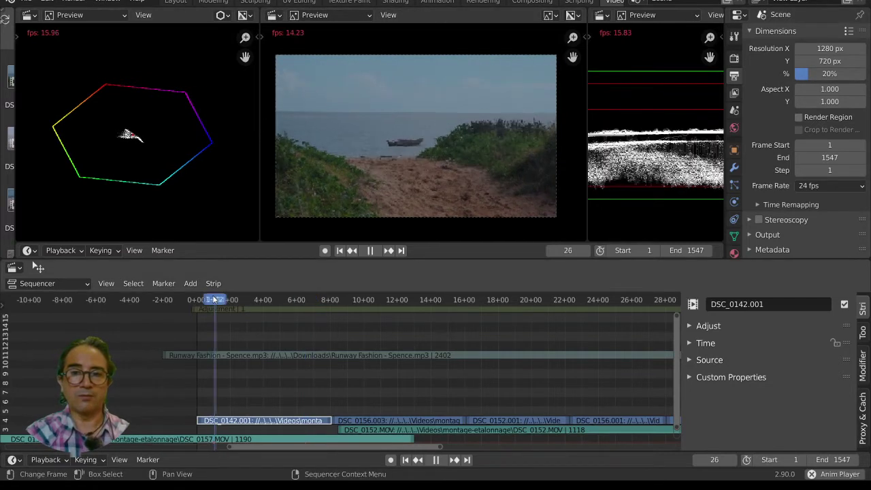
scroll(383, 132, "down", 1)
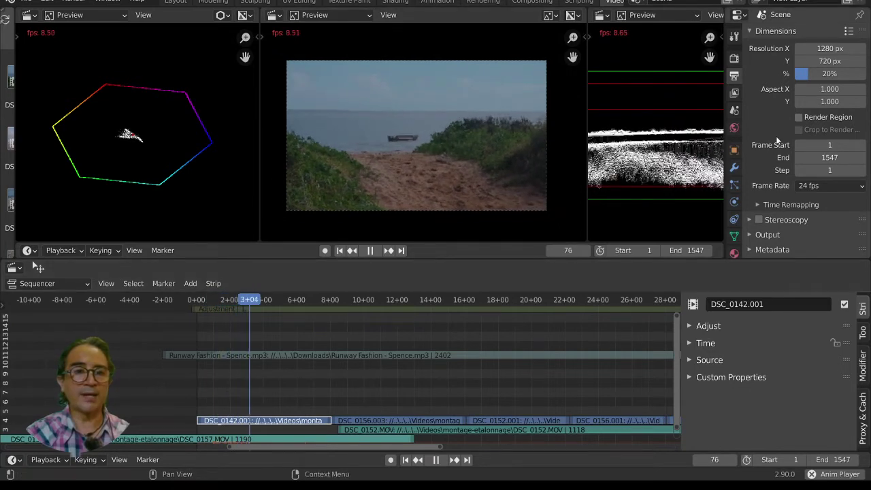
key("space")
Compare the image preview and scopes at output resolution percentages of 40%, 38% and 100%.
left_click(818, 75)
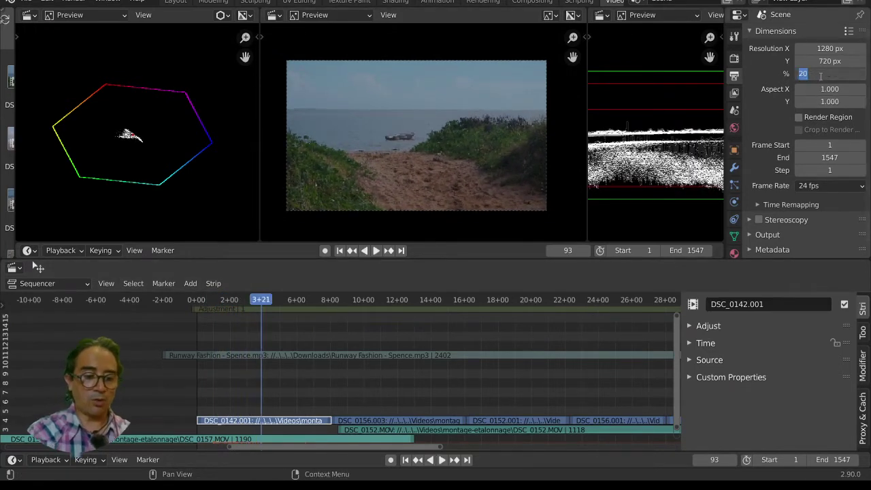
type("40")
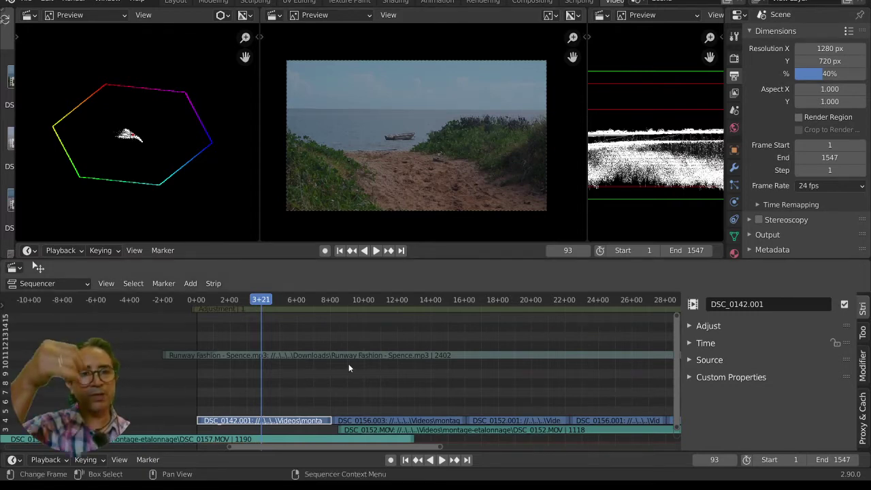
mouse_move(823, 73)
left_mouse_down()
mouse_move(866, 73)
mouse_move(822, 74)
left_mouse_up()
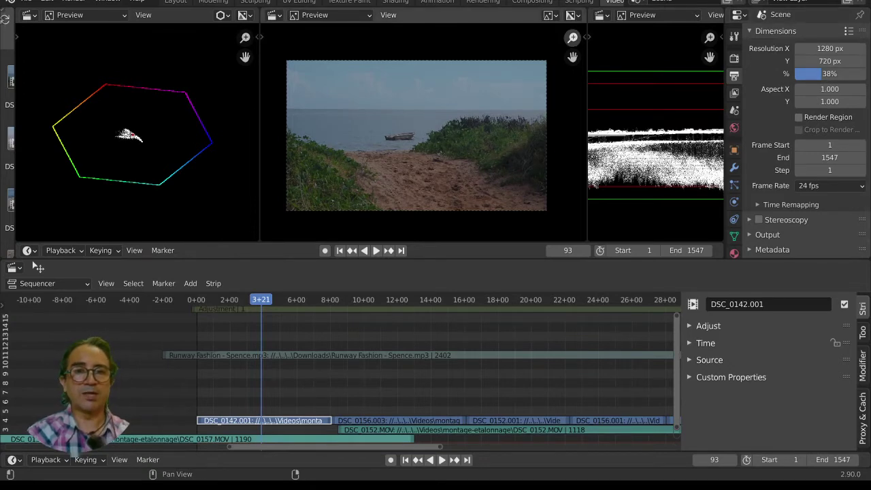
mouse_move(573, 38)
left_mouse_down()
mouse_move(576, 3)
mouse_move(585, 34)
left_mouse_up()
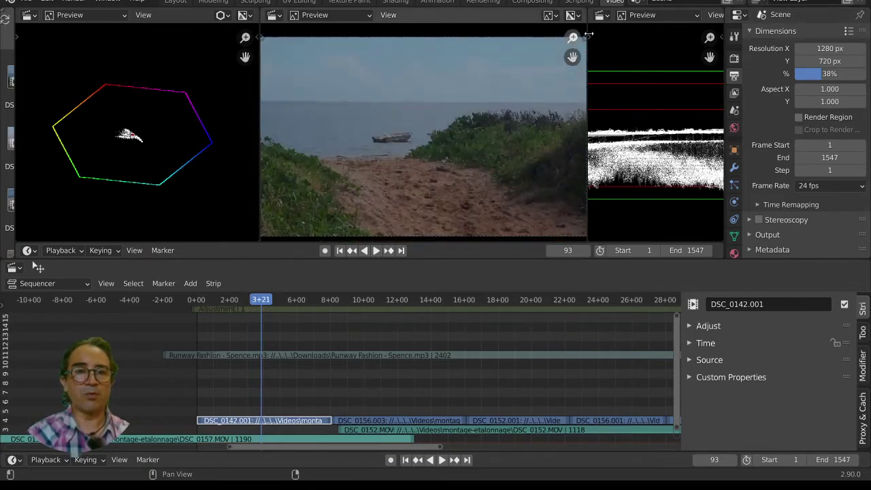
left_click_drag(822, 73, 865, 74)
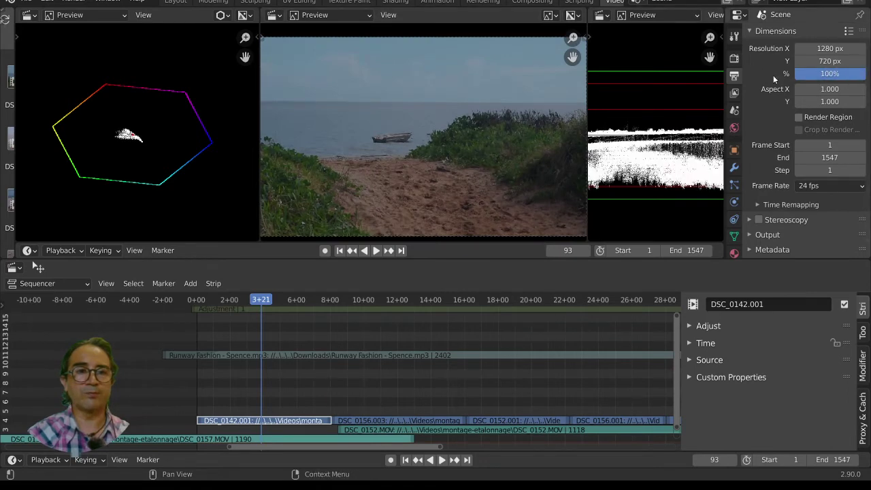
left_click_drag(573, 39, 570, 57)
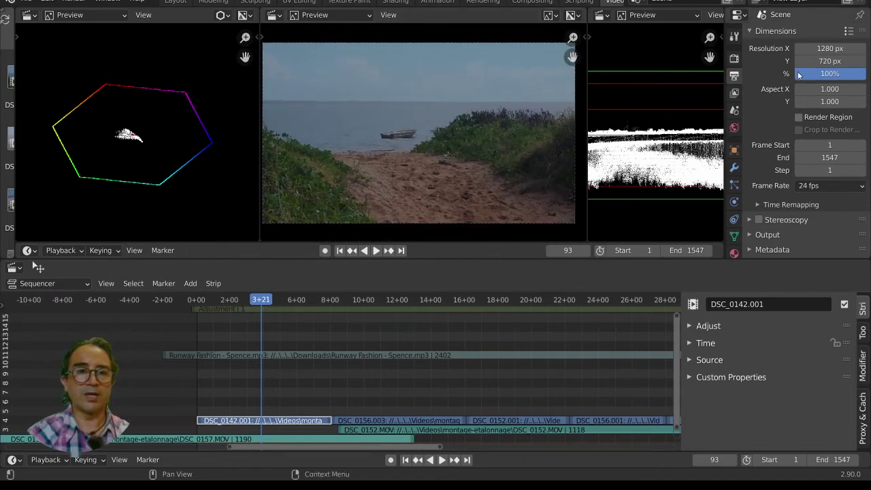
Bring the output resolution back down to 40%.
double_click(836, 74)
type("40")
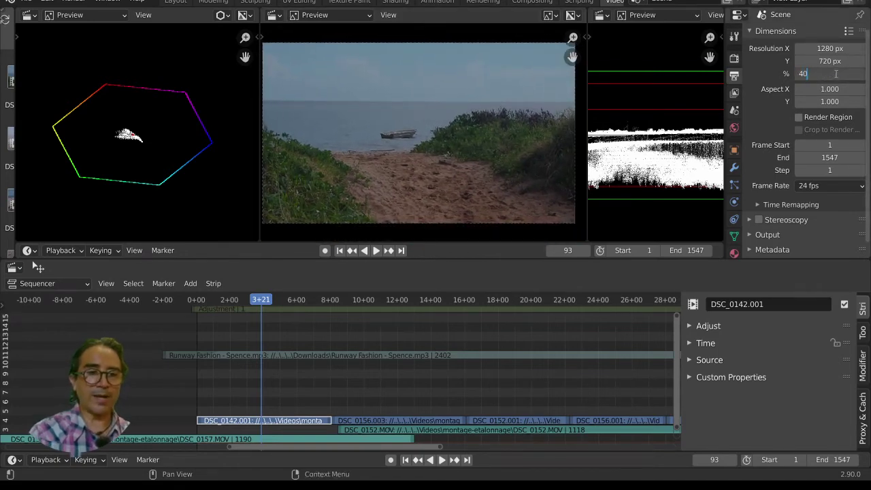
key("Return")
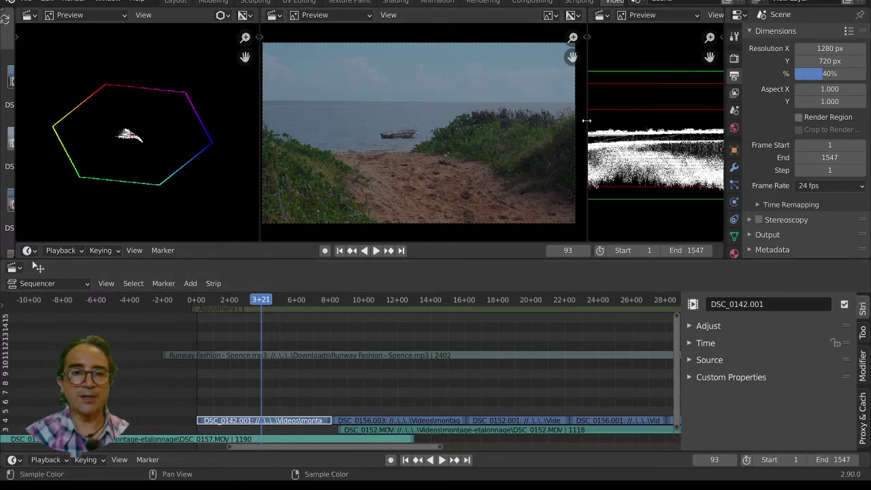
Widen the waveform preview on both sides, collapsing the properties editor, and centre the whole waveform in it.
left_click_drag(586, 120, 546, 121)
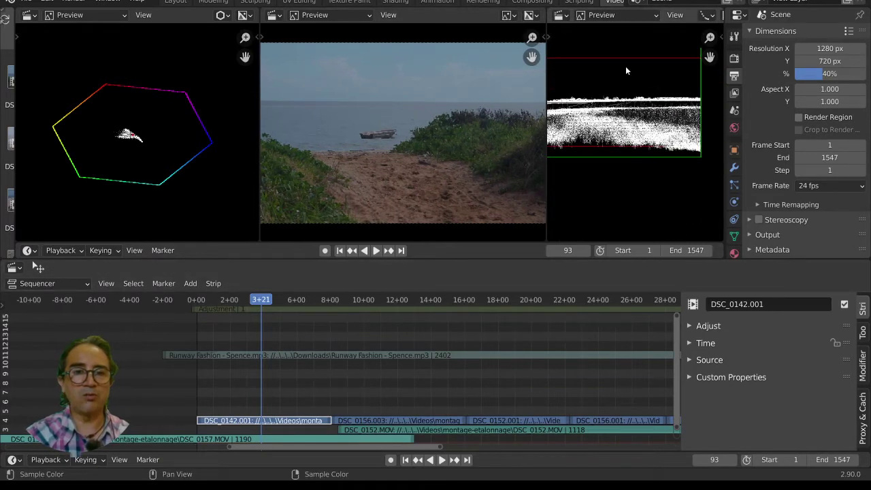
scroll(639, 122, "up", 4)
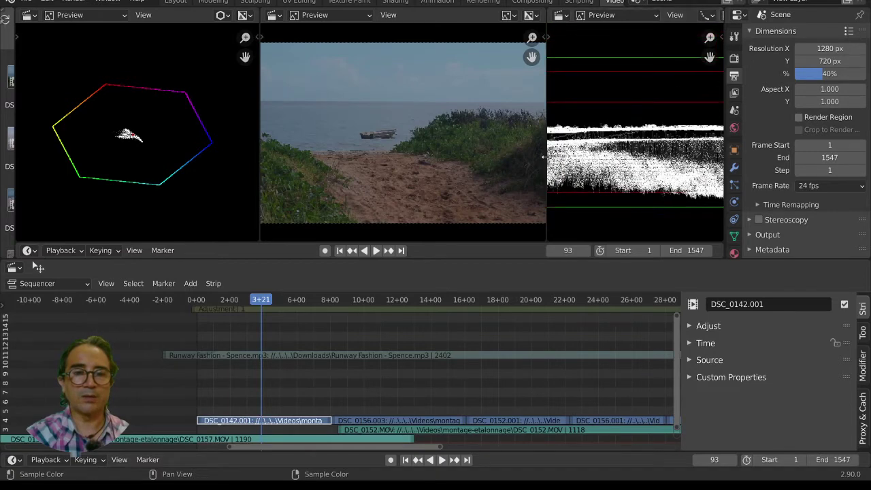
scroll(449, 169, "down", 2)
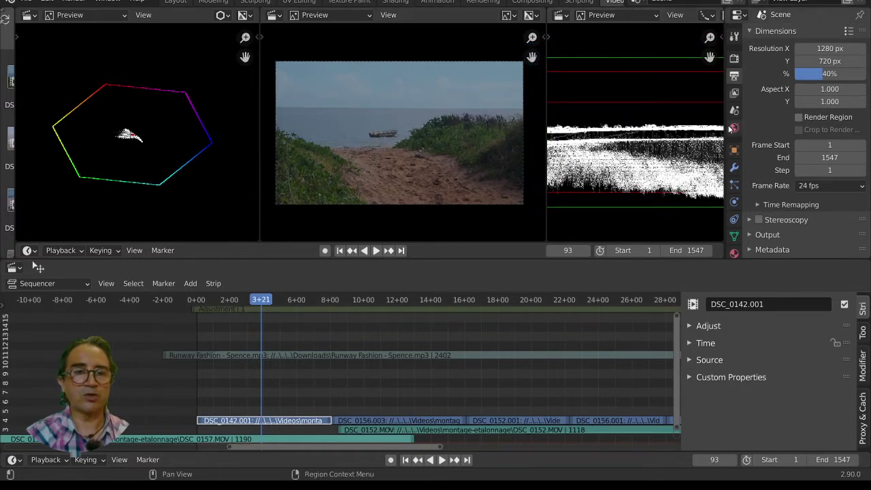
left_click_drag(724, 127, 865, 102)
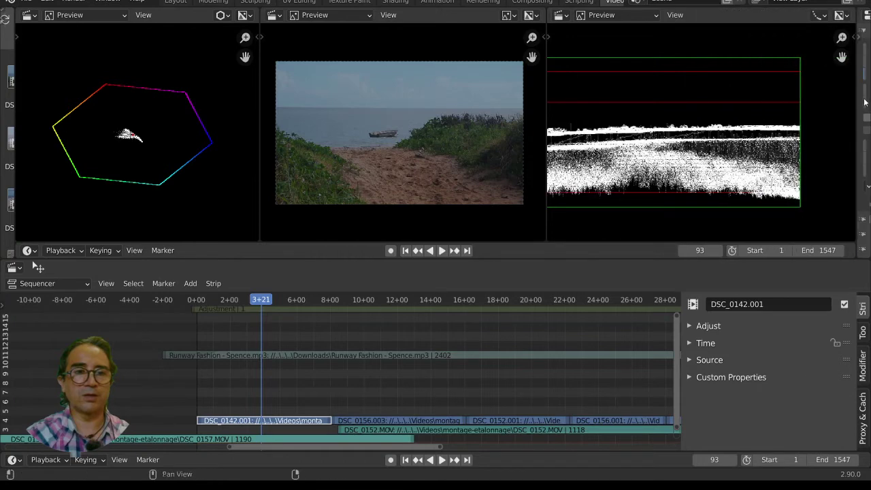
scroll(752, 131, "down", 1)
middle_click_drag(752, 131, 774, 130)
scroll(766, 133, "up", 1)
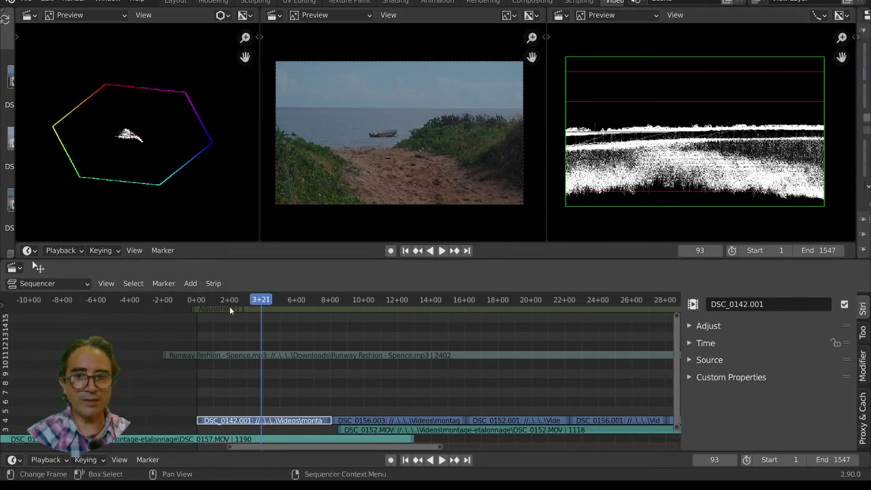
Place the playhead at frame 6 of the first clip and examine its dark levels against the waveform's lower limit.
left_click(196, 300)
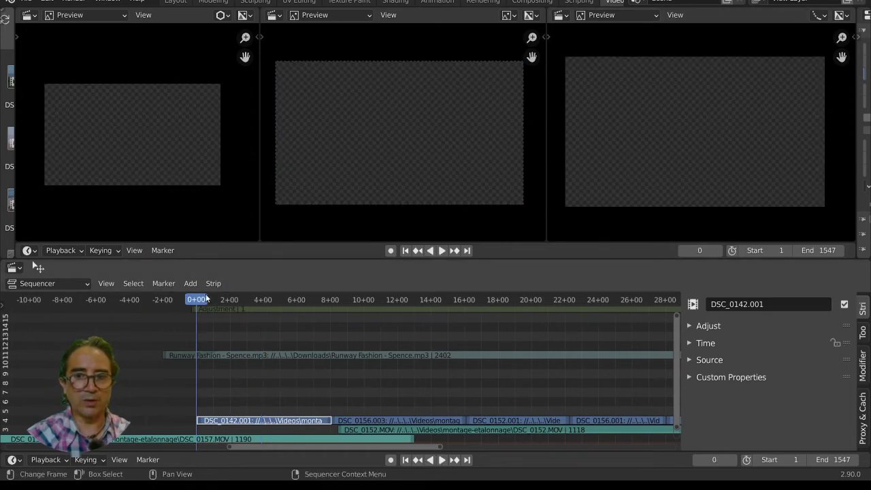
left_click(204, 299)
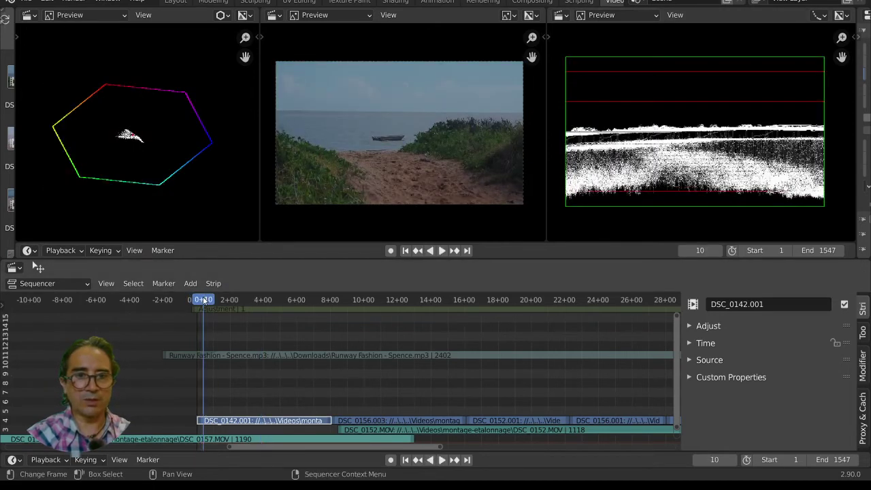
key("ctrl+shift+space")
key("space")
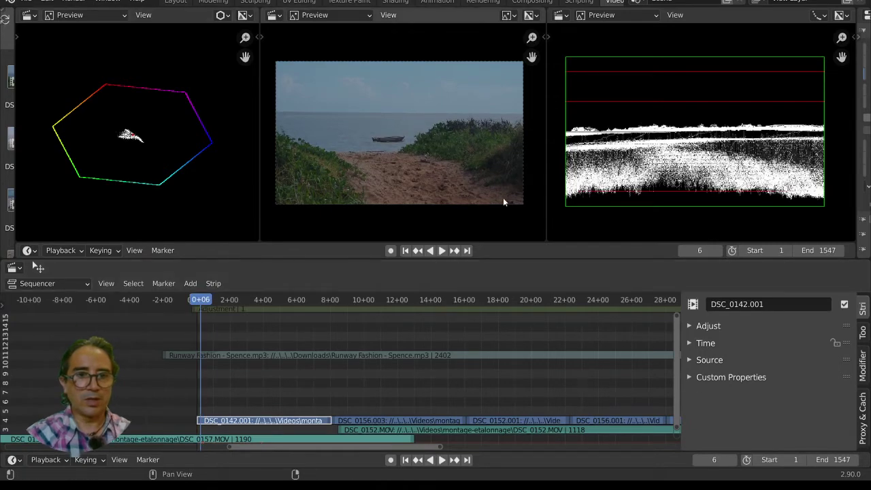
scroll(685, 191, "up", 10)
middle_click_drag(685, 191, 664, 88)
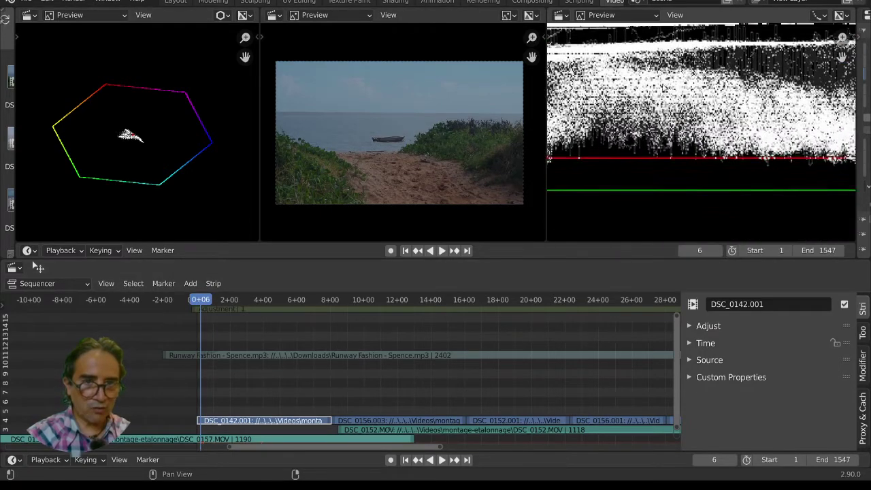
scroll(664, 89, "up", 4)
scroll(664, 89, "down", 9)
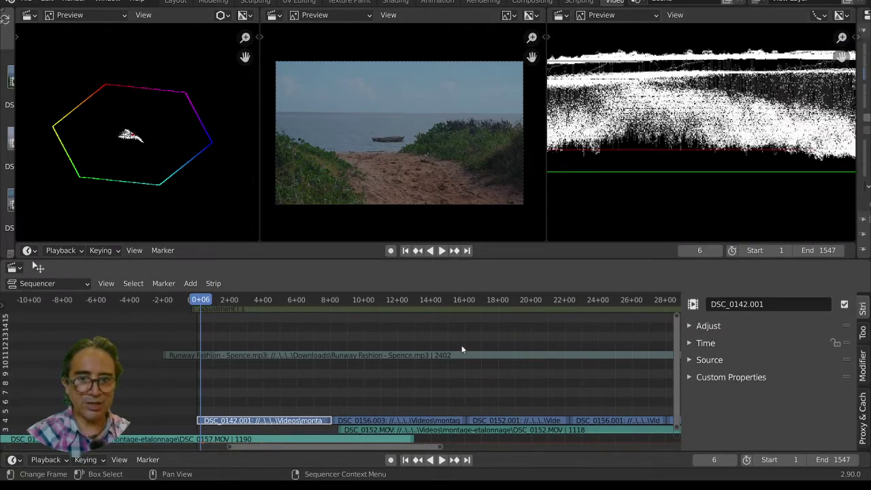
Move the playhead to frame 267 in the dog shot and examine the low end of its waveform.
left_click(384, 298)
scroll(728, 136, "down", 2)
scroll(710, 170, "up", 3)
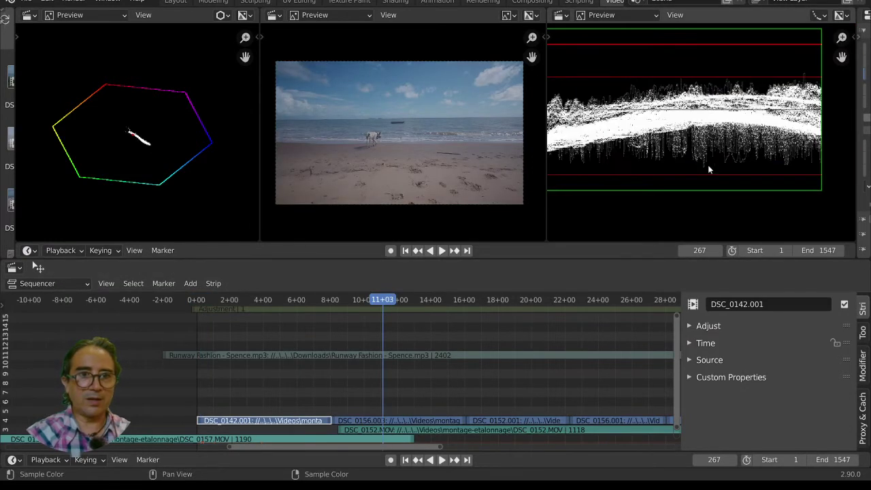
scroll(707, 170, "up", 2)
scroll(702, 162, "down", 3)
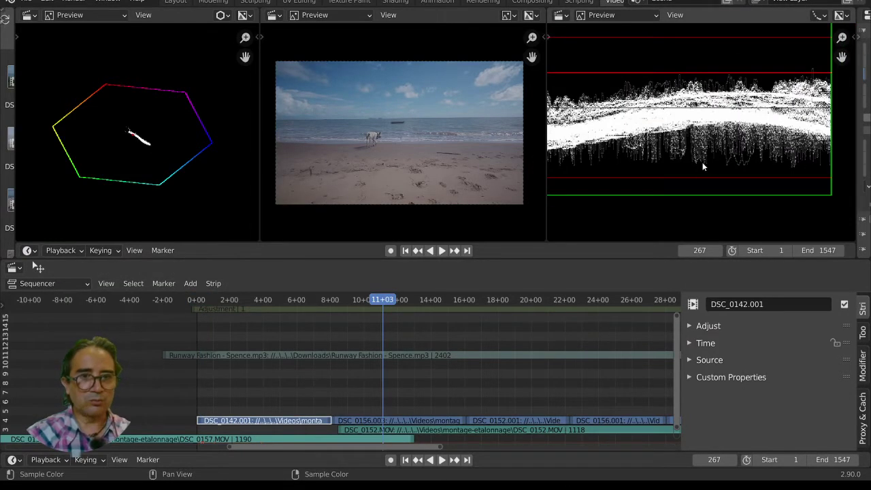
Show the whole waveform in its preview and check the first clip's levels at frame 138.
scroll(390, 320, "down", 2)
scroll(408, 311, "down", 1)
scroll(693, 191, "down", 3)
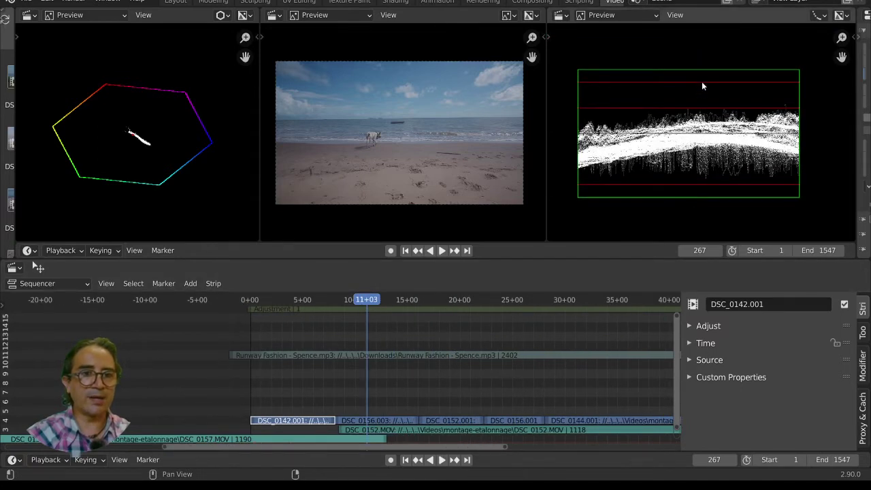
left_click(310, 303)
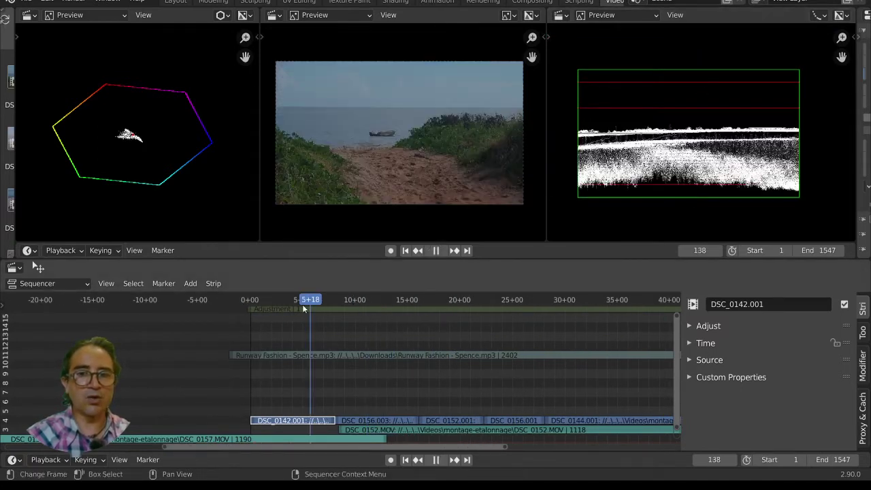
Move the Runway Fashion - Spence.mp3 strip earlier on its channel so it ends at about -15 seconds, before the first video clip.
scroll(272, 354, "right", 5, "ctrl")
scroll(295, 374, "down", 4)
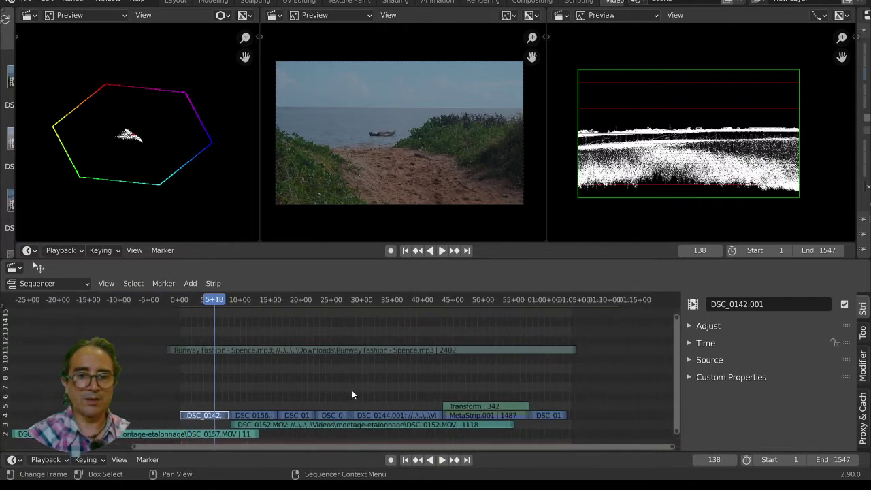
left_click(318, 345)
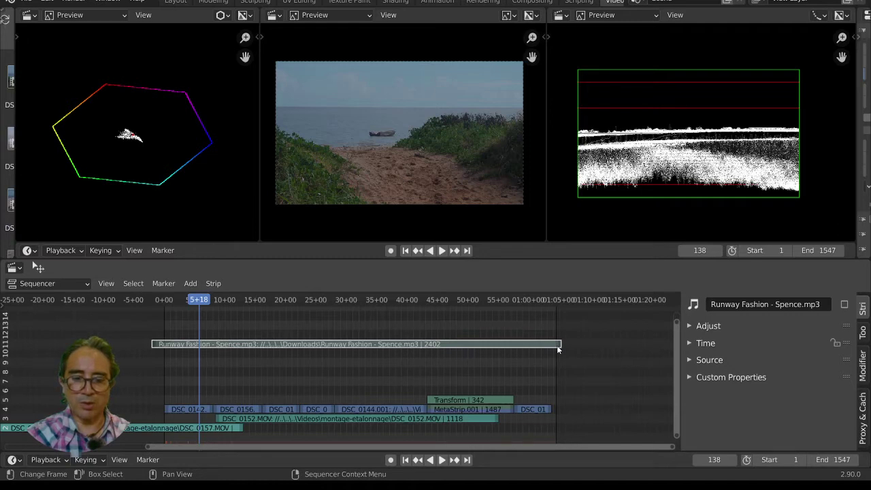
left_click_drag(552, 349, 74, 349)
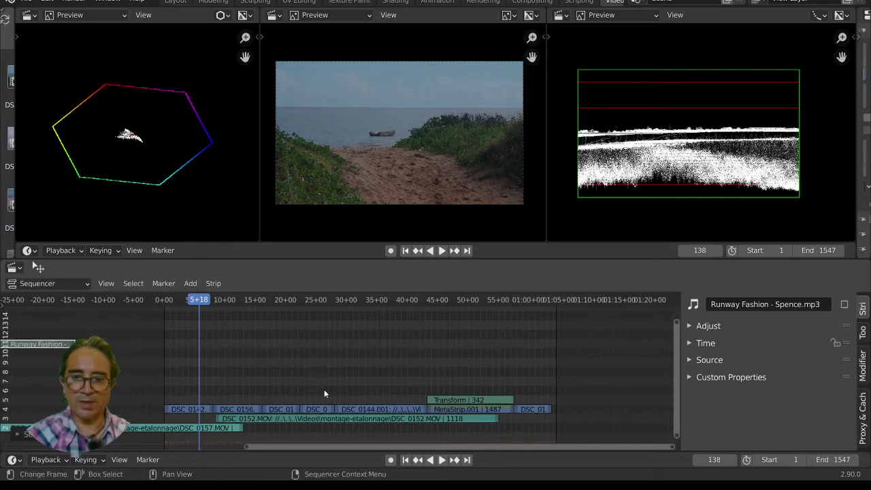
Mute the DSC_0157.MOV and DSC_0152.MOV sound strips and place the playhead at frame 27.
middle_click_drag(333, 354, 367, 353)
left_click(312, 419)
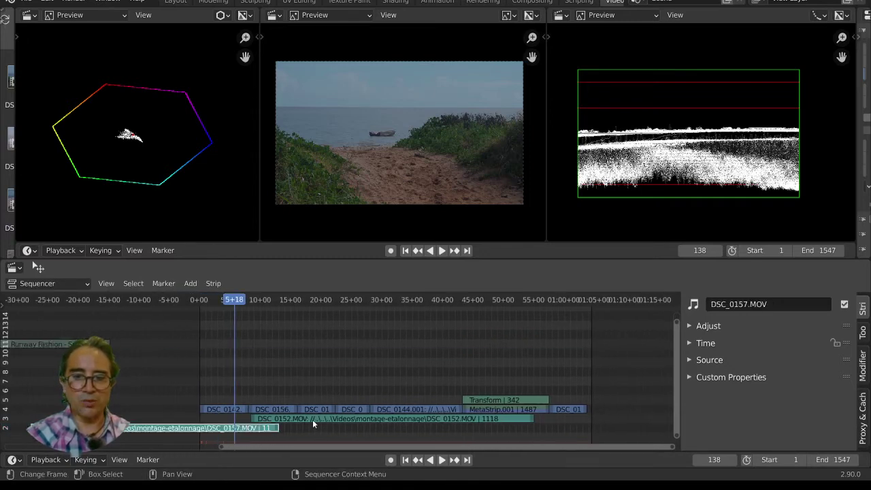
left_click(220, 428)
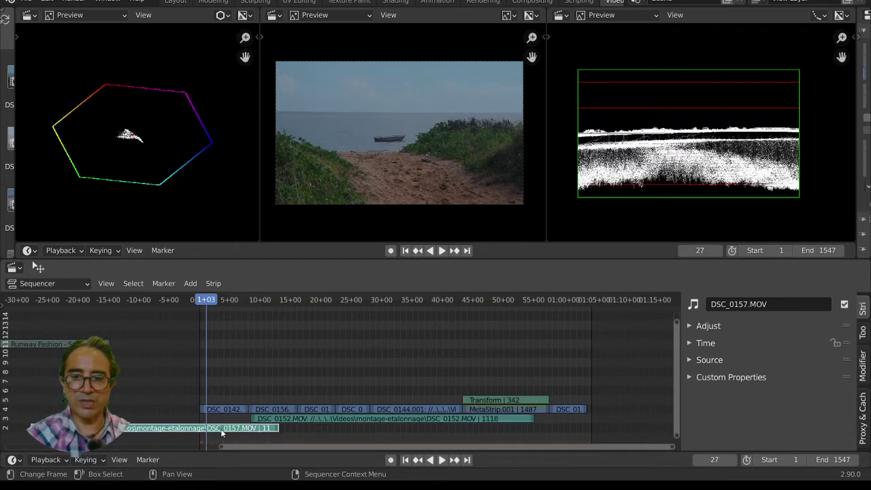
left_click(293, 418)
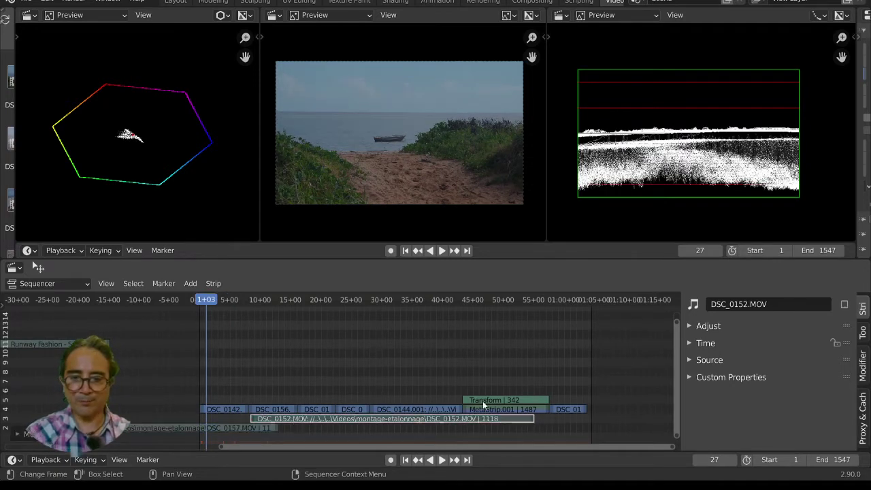
Add a Color Balance modifier to the DSC_0142.001 strip and widen the sequencer's sidebar for its settings.
left_click(231, 409)
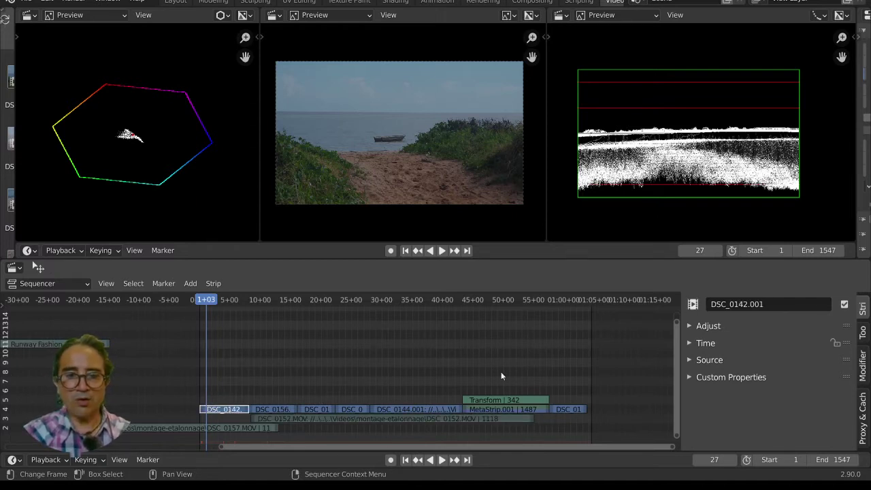
left_click(861, 368)
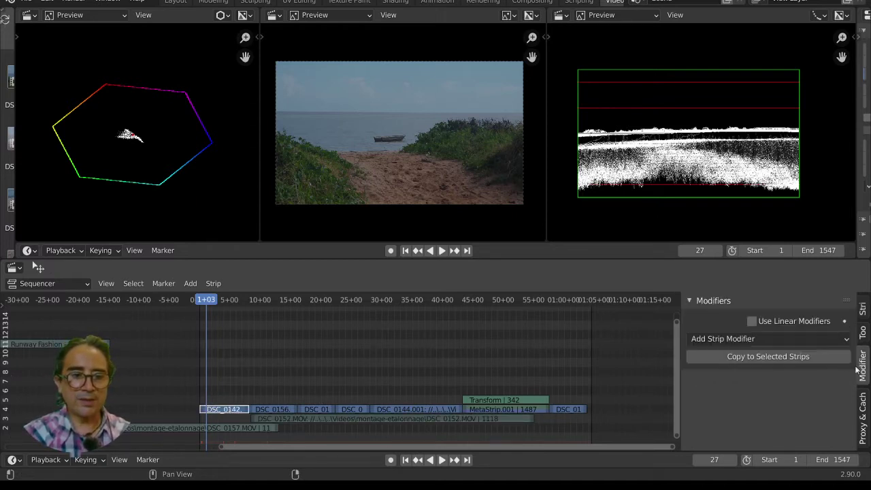
left_click(759, 338)
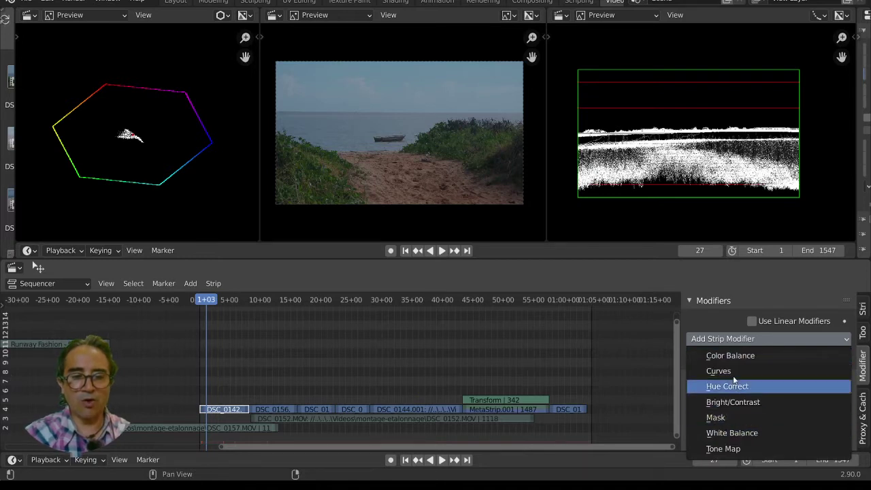
left_click(739, 357)
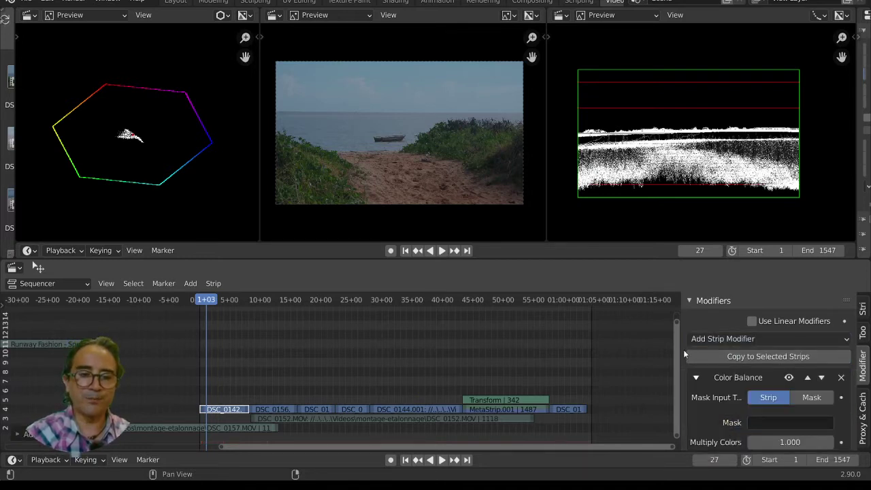
left_click_drag(680, 343, 607, 344)
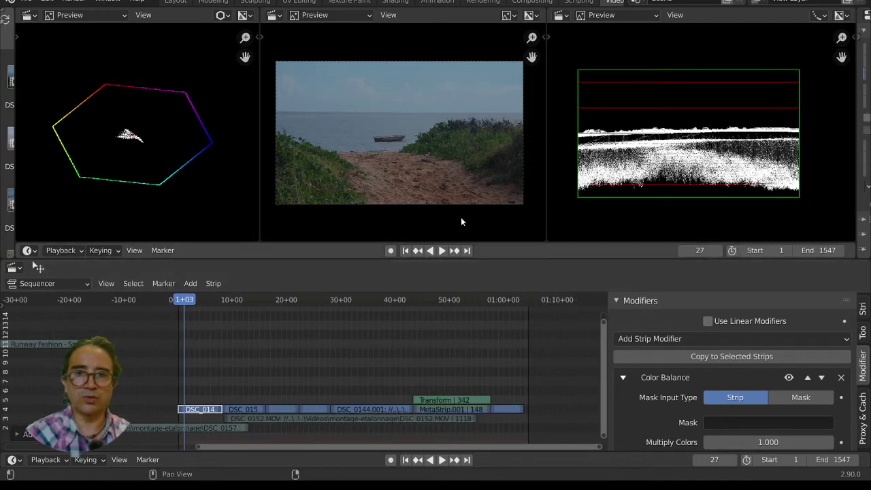
Hide the headers of the vectorscope, image and waveform previews and enlarge their contents slightly to use the freed space.
right_click(443, 15)
left_click(381, 21)
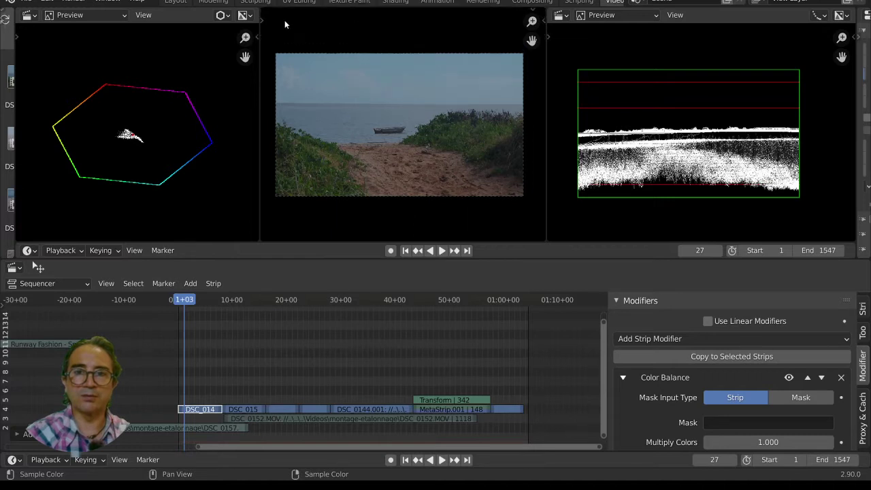
right_click(194, 20)
left_click(193, 22)
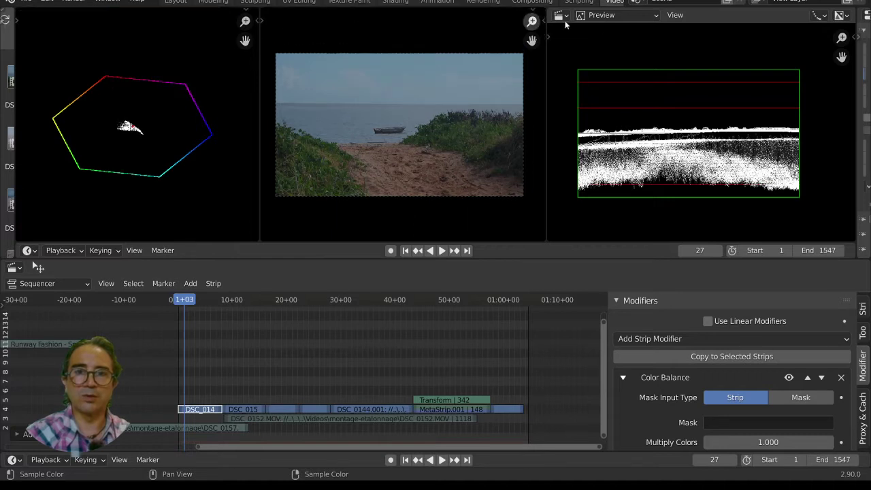
right_click(709, 12)
left_click(695, 25)
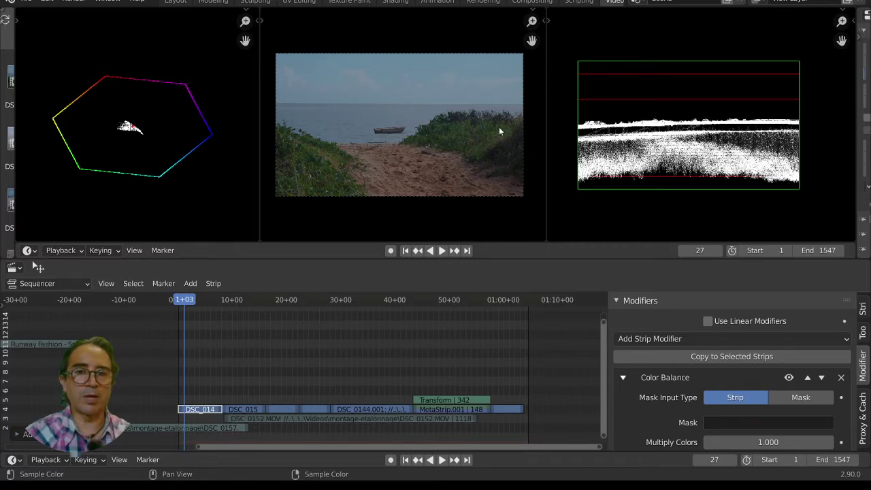
scroll(443, 135, "up", 1)
scroll(136, 161, "up", 1)
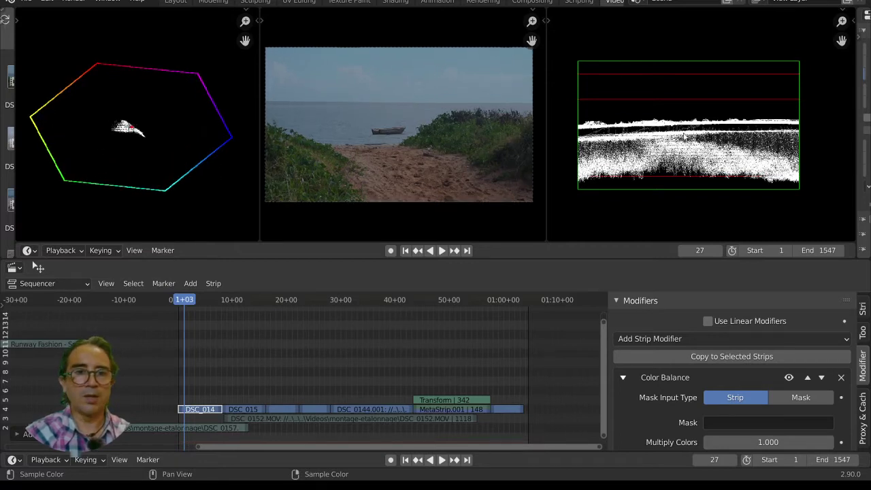
scroll(685, 136, "up", 1)
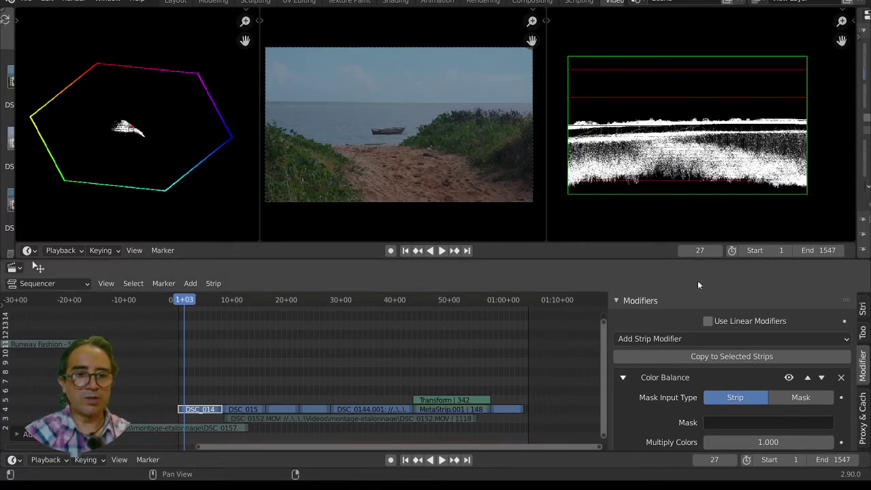
Raise the Color Balance Gain brightness until the clip's highlights reach the waveform's upper inner limit line.
middle_click_drag(806, 342, 767, 345, "ctrl")
scroll(728, 388, "down", 2)
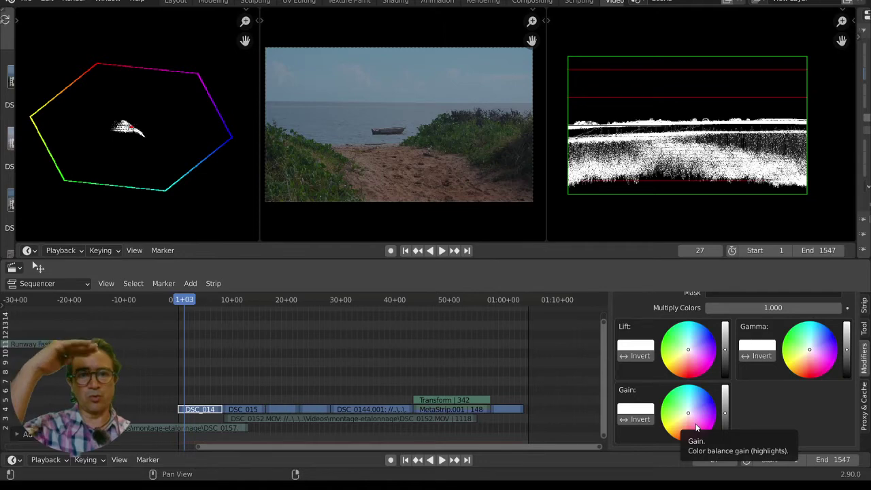
left_click_drag(726, 414, 726, 400)
scroll(715, 81, "up", 3)
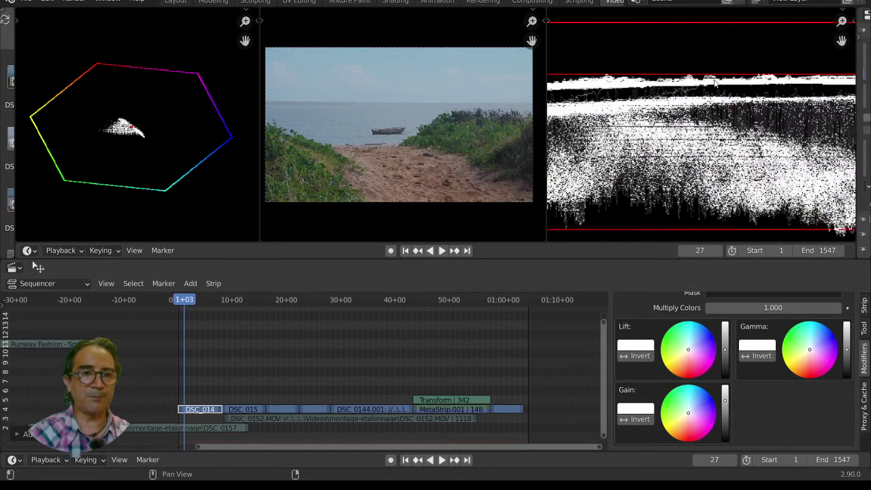
scroll(714, 103, "up", 2)
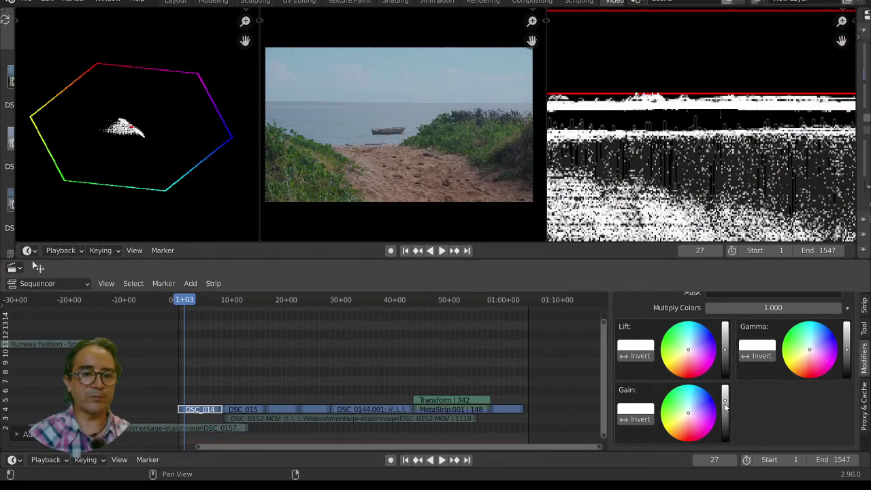
Fine-tune the Gain brightness so the highlight peaks sit just at the waveform's upper inner limit line.
left_click_drag(725, 403, 725, 406)
scroll(711, 136, "down", 2)
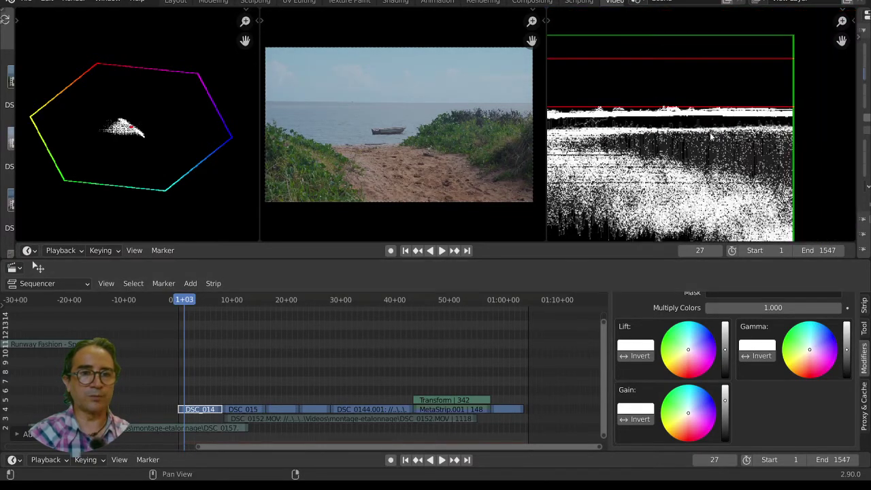
scroll(711, 136, "down", 2)
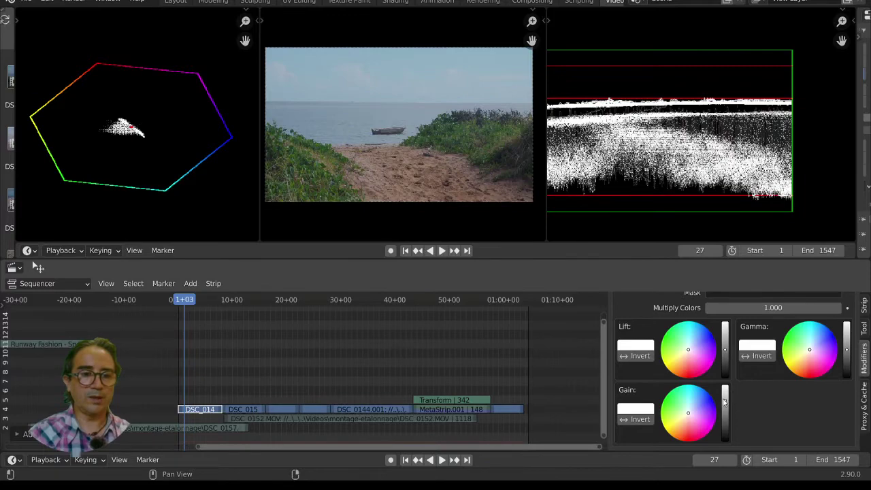
mouse_move(725, 404)
left_mouse_down()
mouse_move(725, 387)
mouse_move(724, 401)
left_mouse_up()
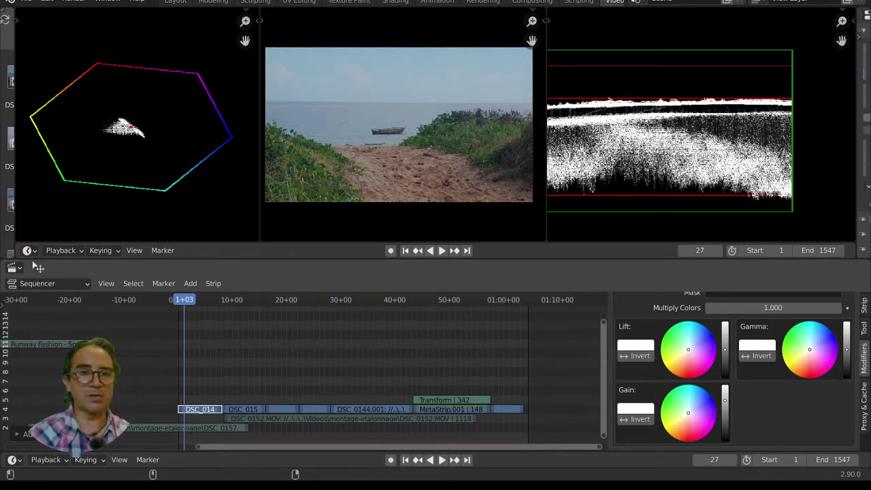
Adjust the Lift brightness slightly, keeping the clip's darkest levels around the waveform's lower limit line.
scroll(700, 125, "up", 4)
scroll(684, 182, "down", 4)
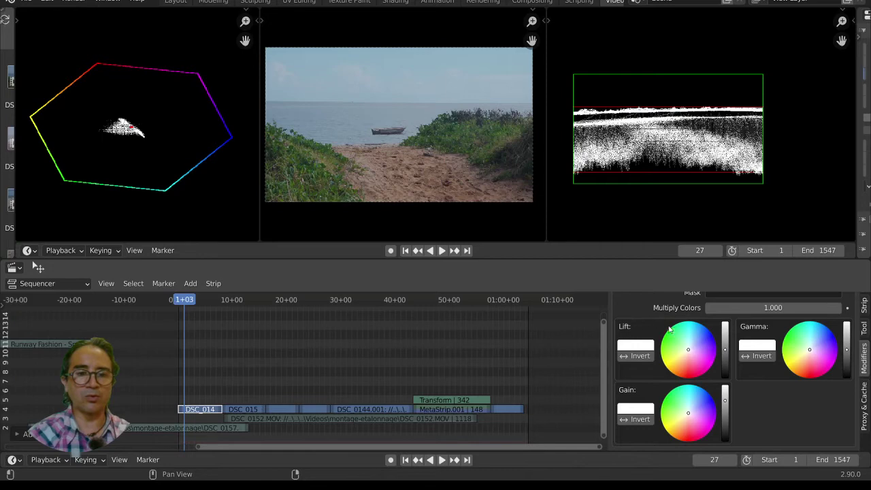
left_click_drag(724, 351, 725, 350)
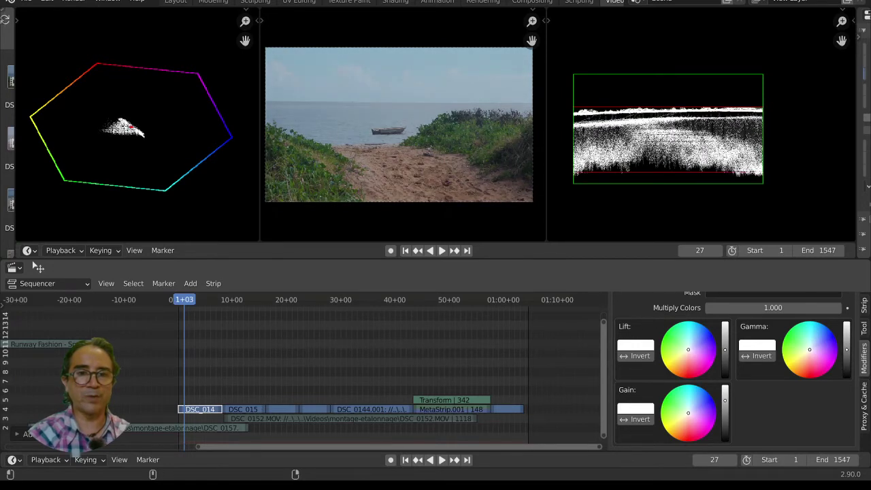
Examine the vegetation and sand in the image preview and compare their colours with the spread around the vectorscope's centre.
scroll(481, 164, "up", 1)
scroll(485, 162, "up", 4)
middle_click_drag(507, 157, 386, 160)
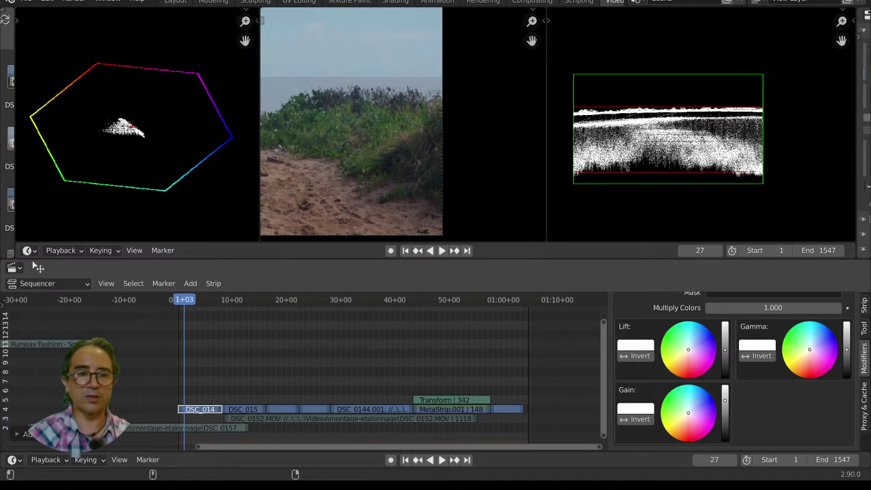
scroll(135, 140, "up", 2)
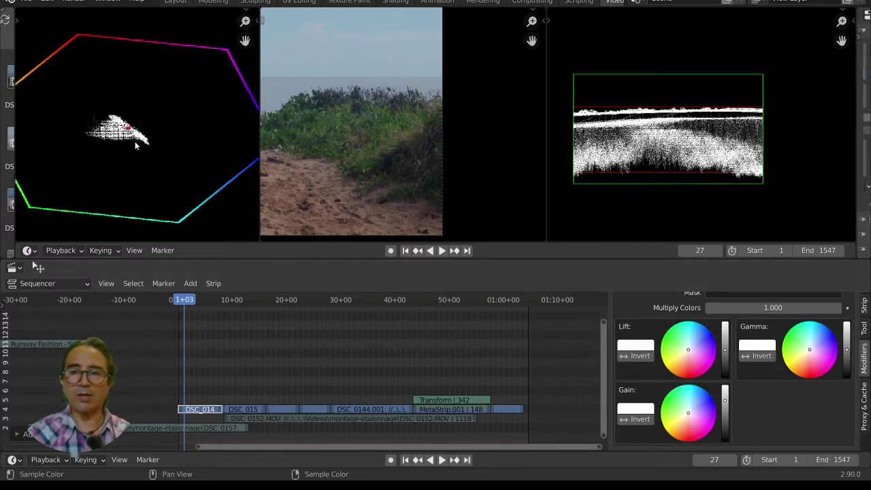
scroll(135, 141, "up", 1)
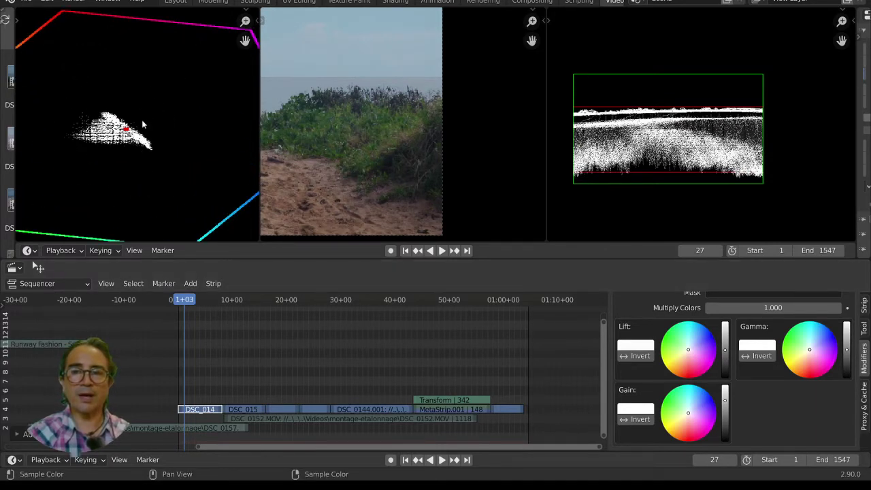
scroll(142, 120, "down", 2)
middle_click_drag(377, 130, 460, 148)
scroll(157, 134, "down", 2)
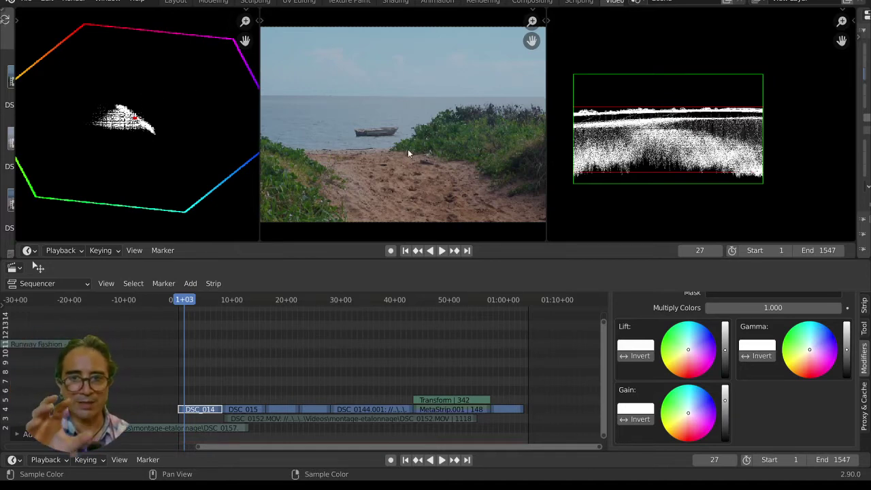
scroll(391, 152, "down", 1)
middle_click_drag(397, 149, 413, 151)
scroll(413, 151, "down", 1)
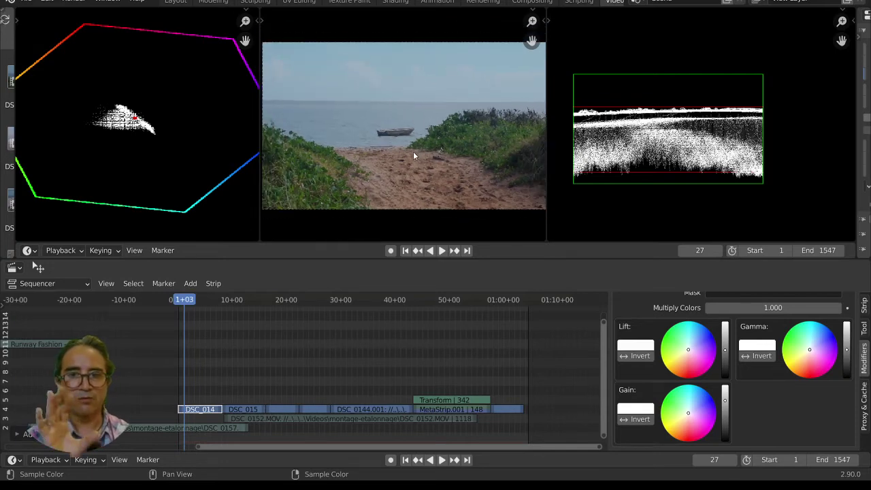
scroll(143, 134, "down", 1)
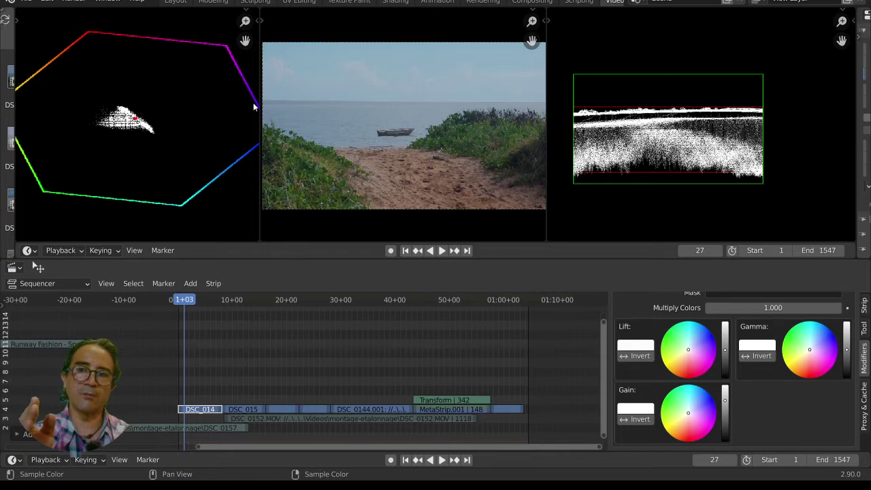
Shift the Color Balance Gamma colour slightly towards magenta to counter the green in the clip's midtones.
left_click(816, 355)
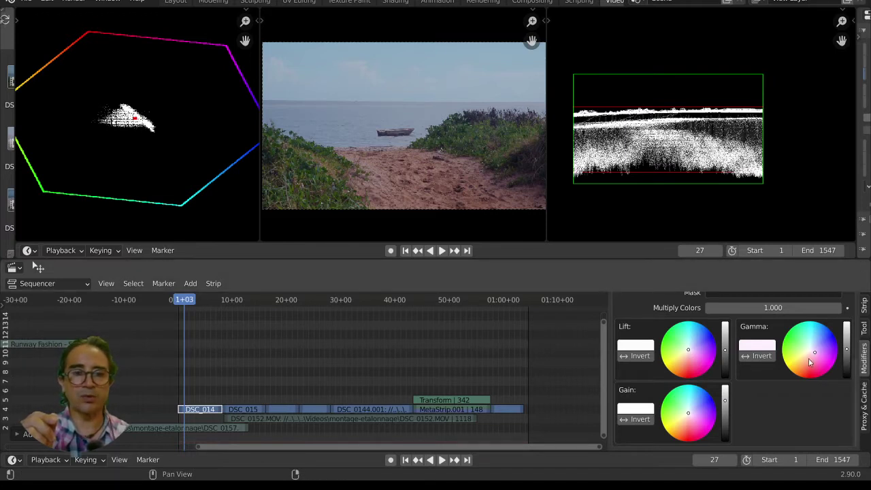
left_click(817, 353)
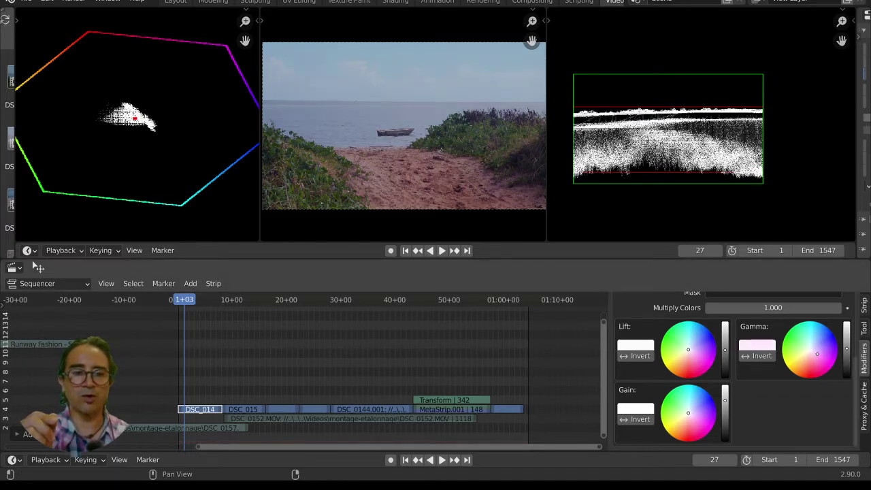
left_click_drag(818, 355, 816, 355)
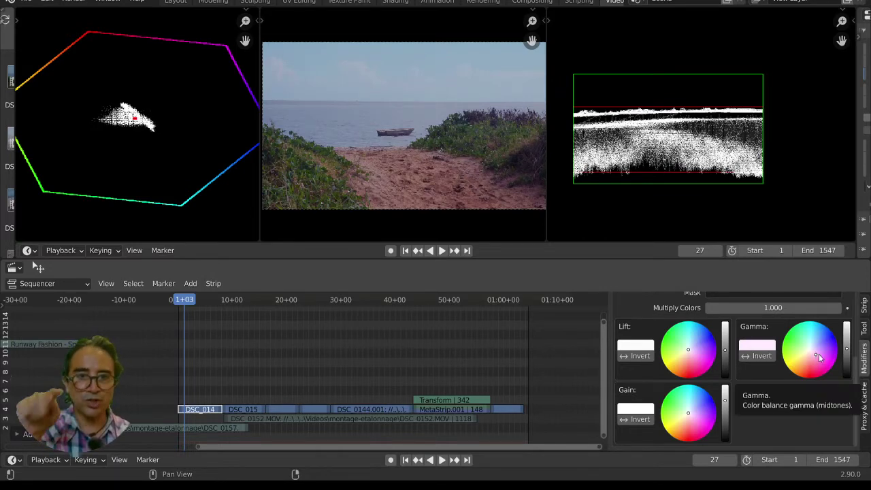
Fine-tune the first clip's Gamma tint towards magenta and check the correction at frame 75.
left_click_drag(820, 358, 817, 354)
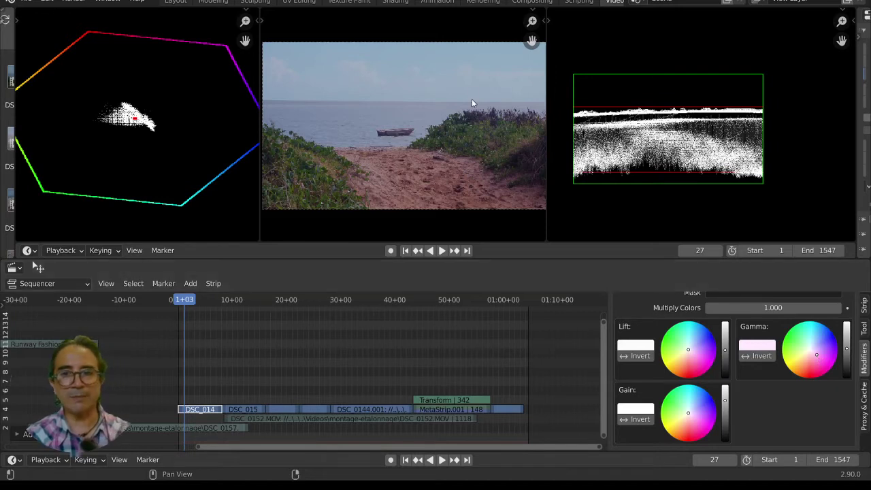
scroll(93, 176, "down", 1)
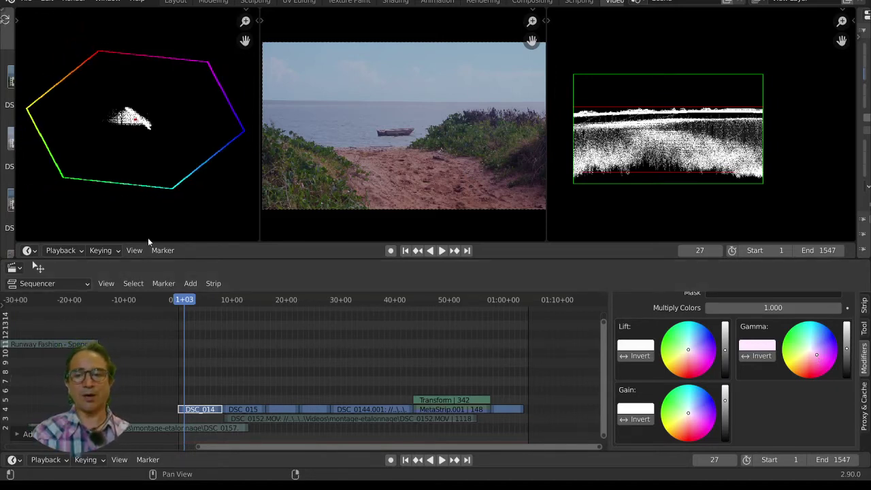
left_click(195, 304)
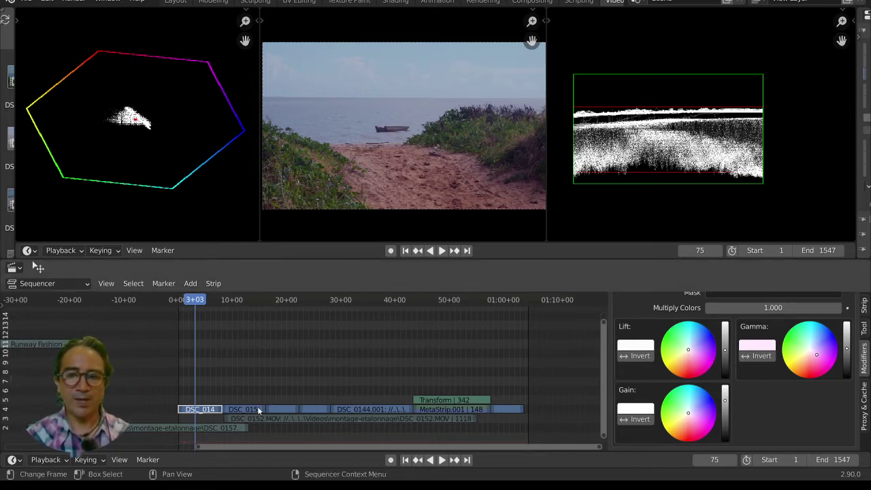
Select the second clip, DSC_015, with its dog-on-the-beach shot in the preview, and add a Color Balance modifier to it.
left_click(240, 300)
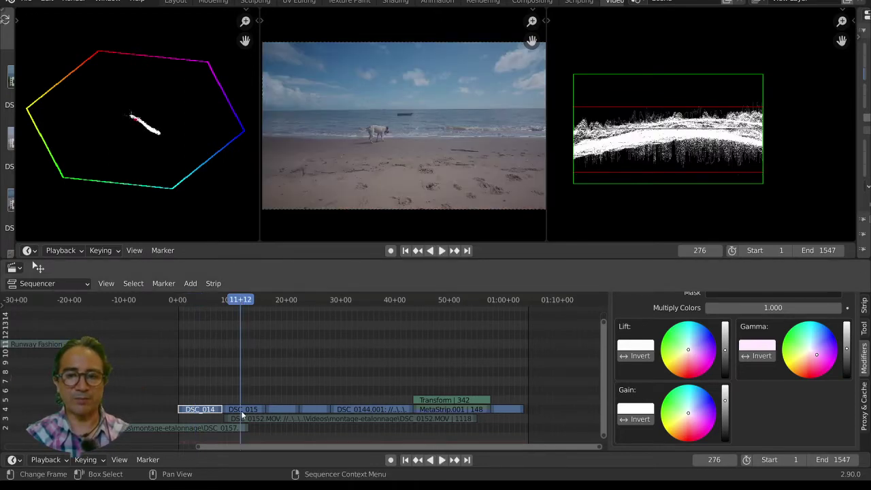
left_click(241, 410)
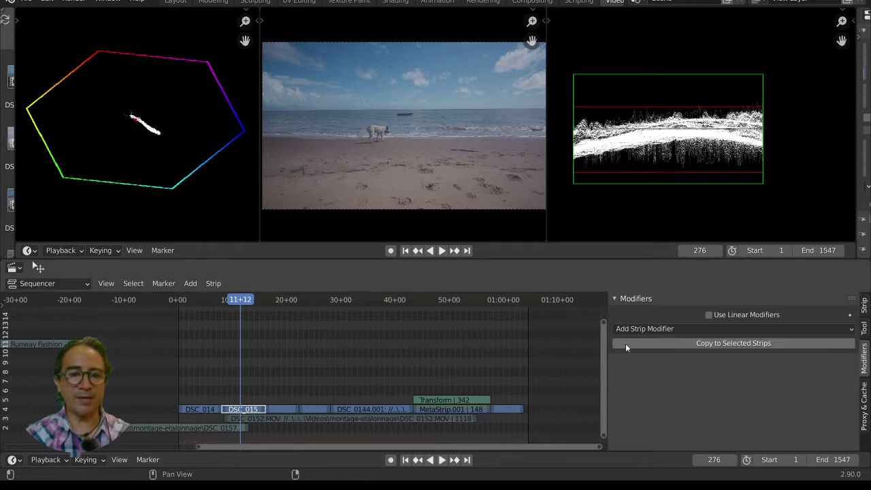
left_click(673, 329)
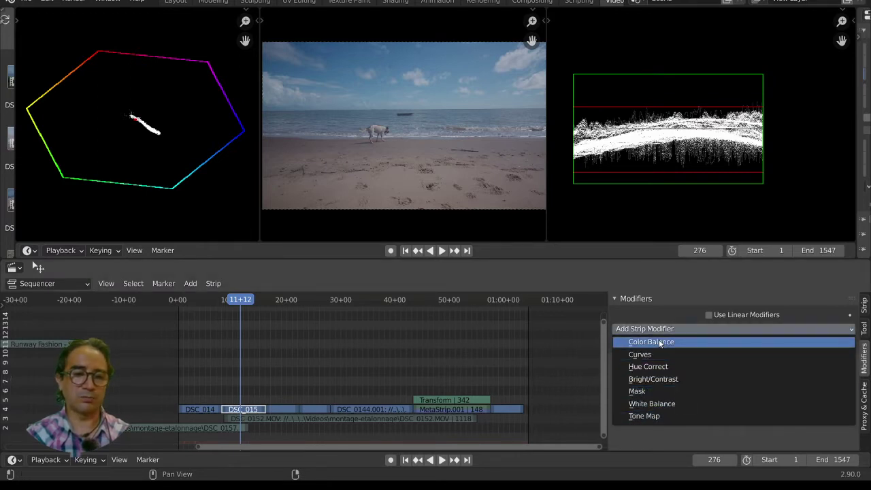
left_click(659, 341)
scroll(662, 365, "down", 5)
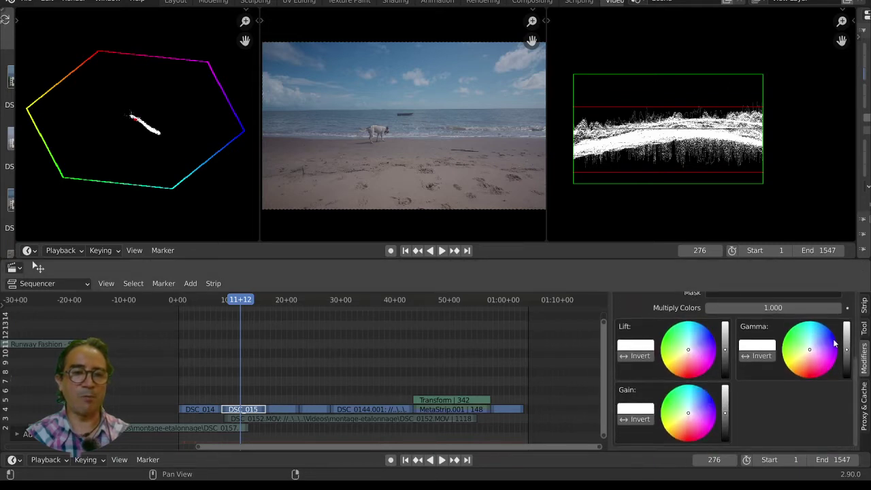
Raise the second clip's Gain brightness slightly so its highlights reach the waveform's upper inner limit line.
left_click_drag(724, 414, 725, 408)
scroll(768, 114, "up", 4)
scroll(769, 114, "down", 1)
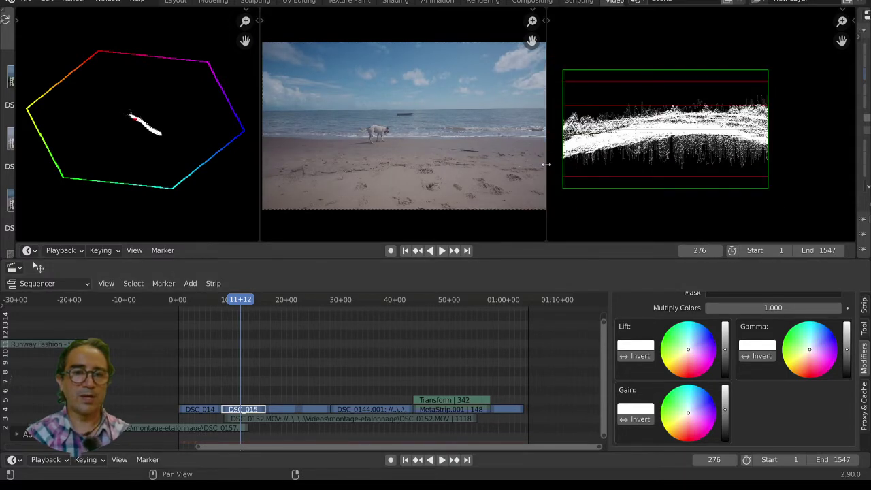
Compare the preview and scopes of the first, second and third clips, ending on the second clip at frame 266.
left_click(210, 300)
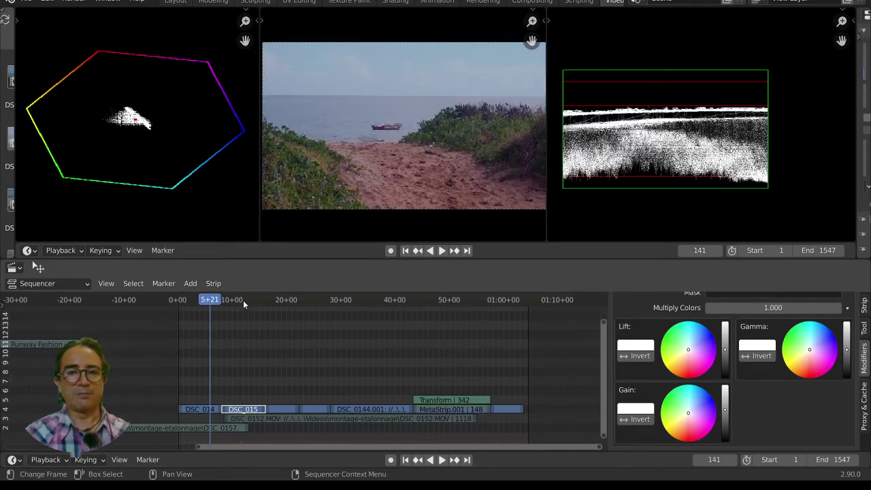
left_click(243, 300)
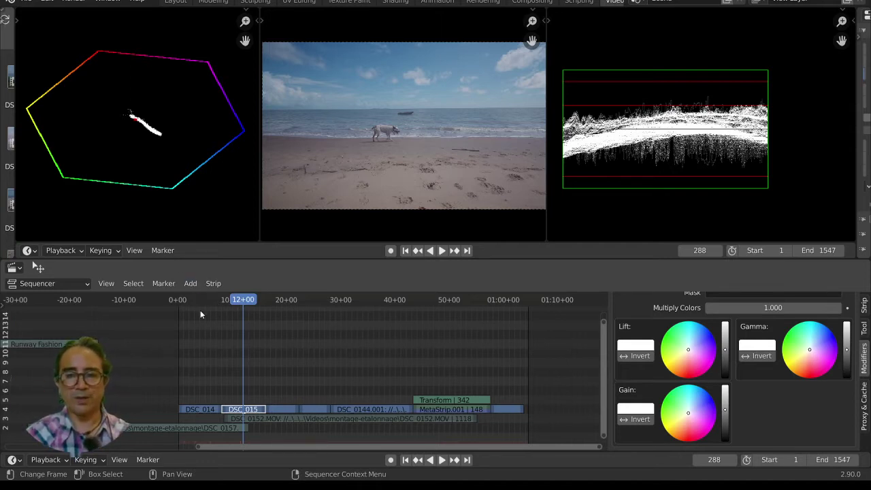
left_click(279, 302)
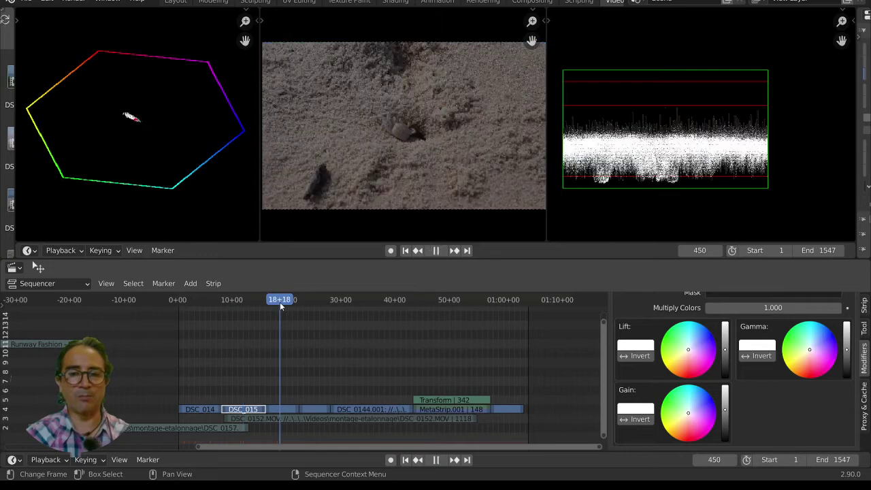
left_click(239, 302)
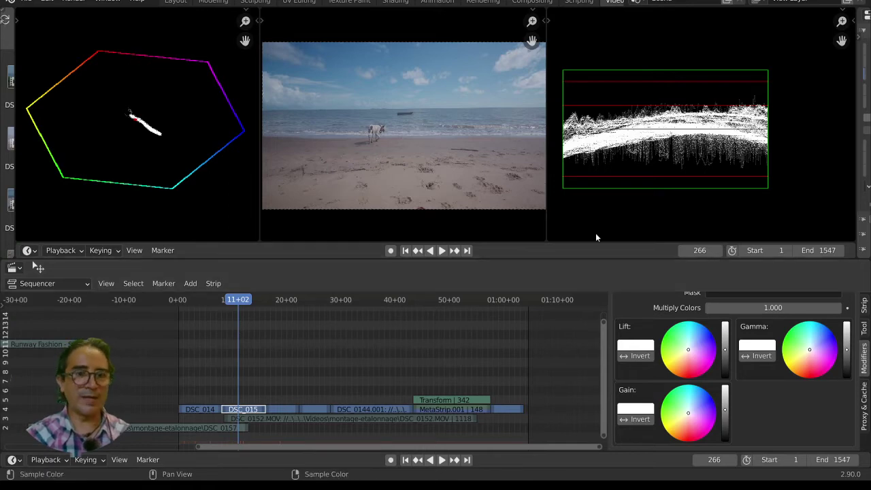
Lower the second clip's Lift brightness until its darkest levels touch the waveform's lower limit line.
left_click_drag(725, 352, 724, 373)
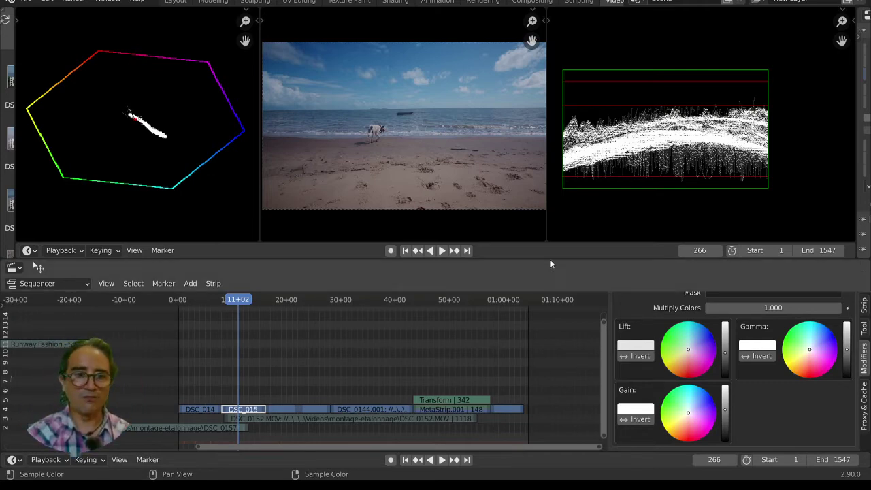
left_click_drag(727, 355, 727, 351)
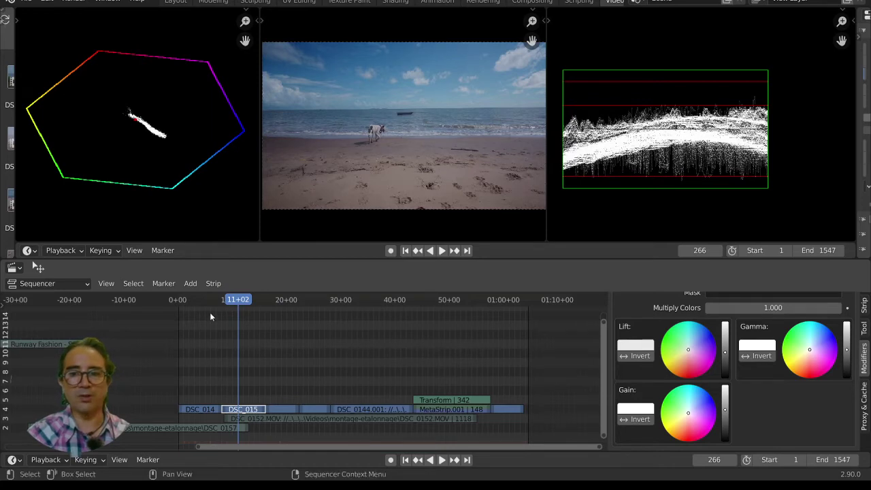
Shift the second clip's Gamma colour towards orange to counter the blue cast and centre the vectorscope trace.
scroll(106, 141, "up", 3)
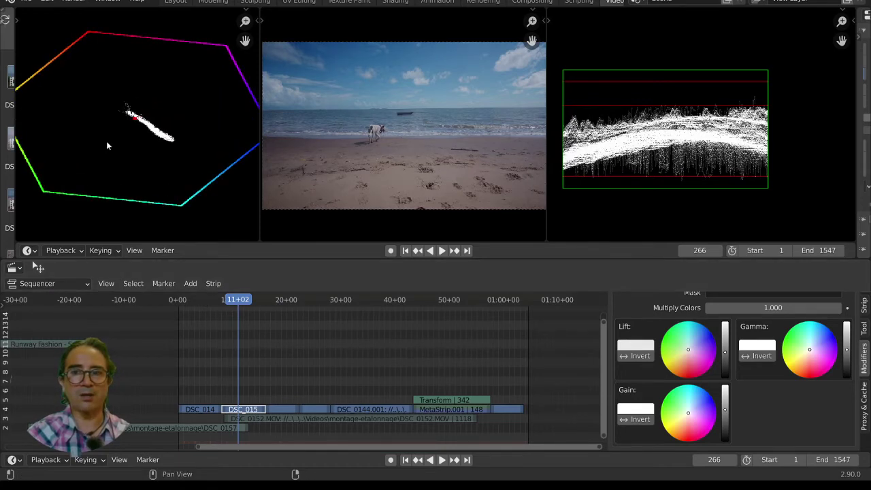
scroll(367, 166, "down", 2)
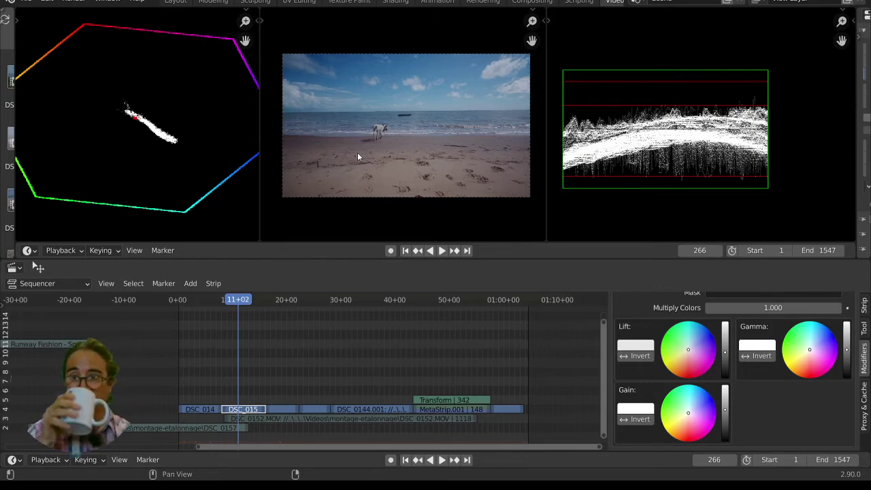
scroll(358, 156, "up", 1)
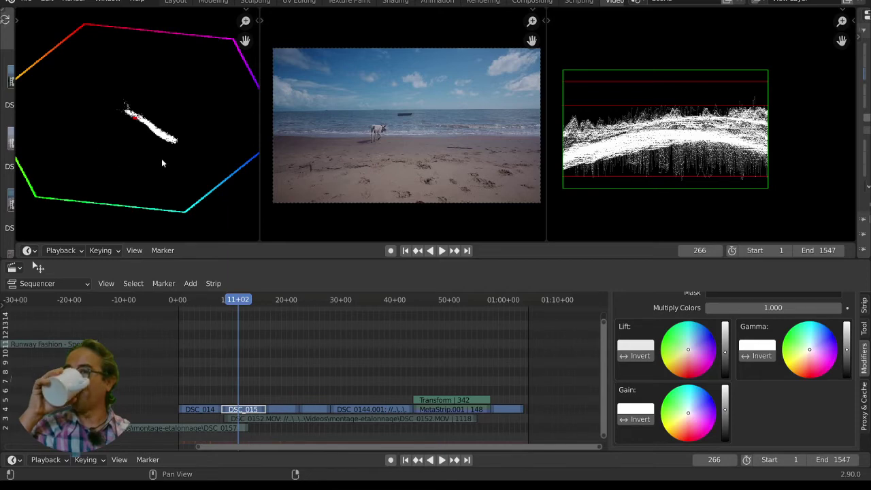
scroll(162, 112, "down", 1)
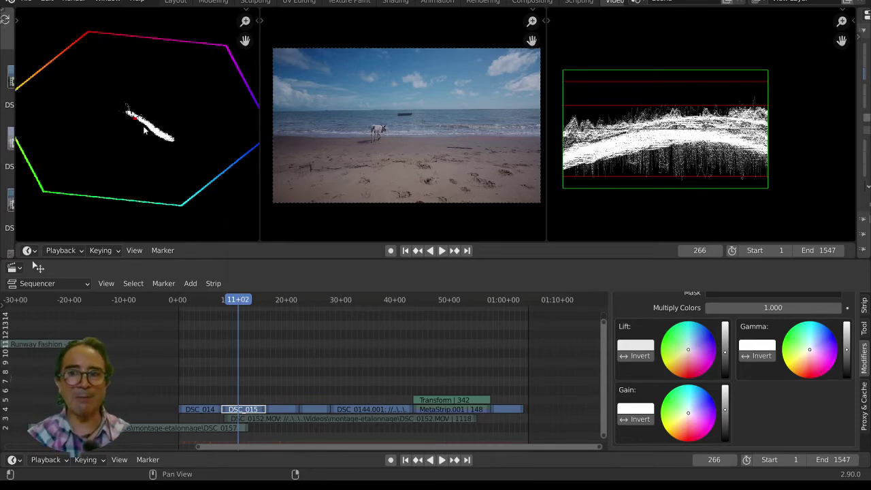
scroll(148, 132, "down", 1)
scroll(113, 105, "down", 1)
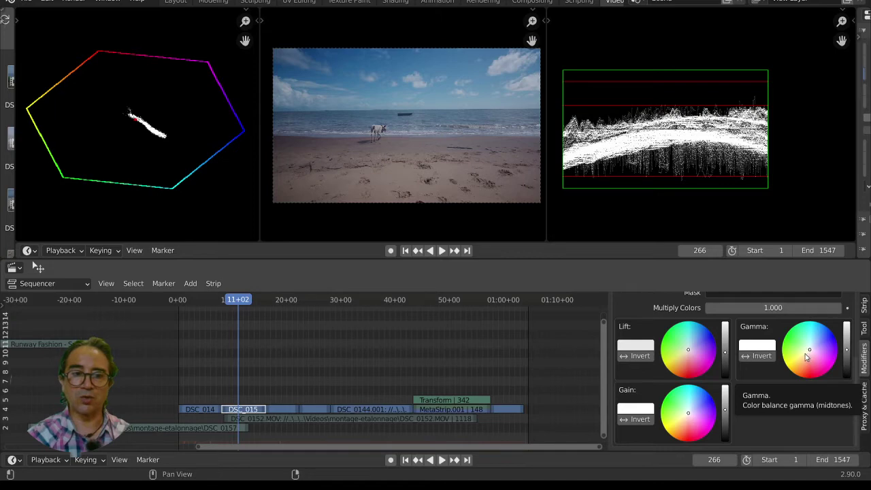
left_click_drag(805, 354, 801, 368)
scroll(104, 85, "up", 4)
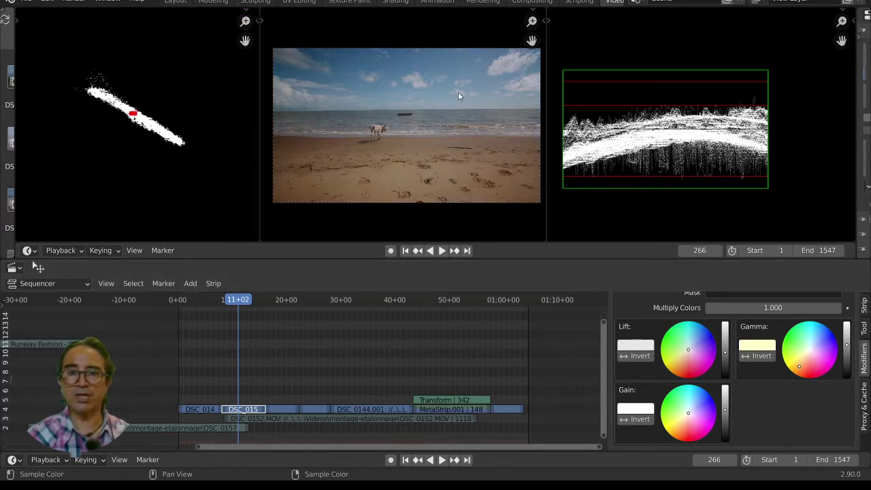
scroll(141, 134, "down", 3)
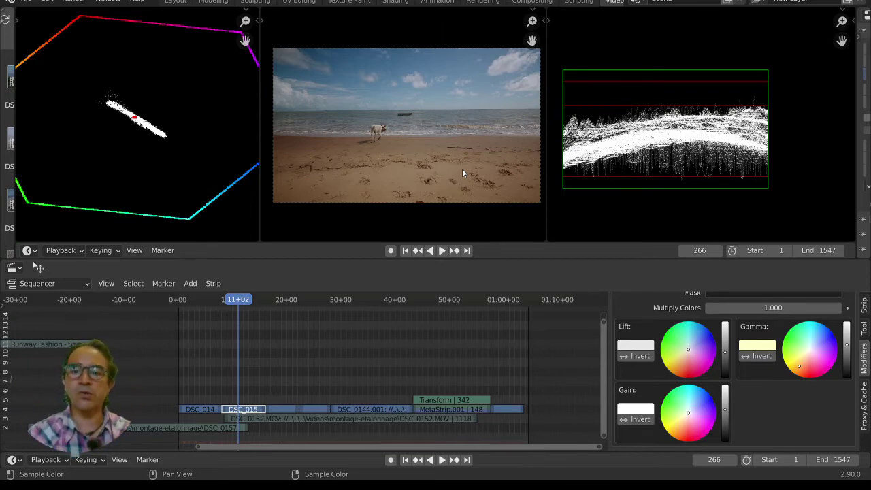
At frame 272, test warm and blue tints on the second clip's Lift colour, leaving it slightly towards orange.
left_click(208, 299)
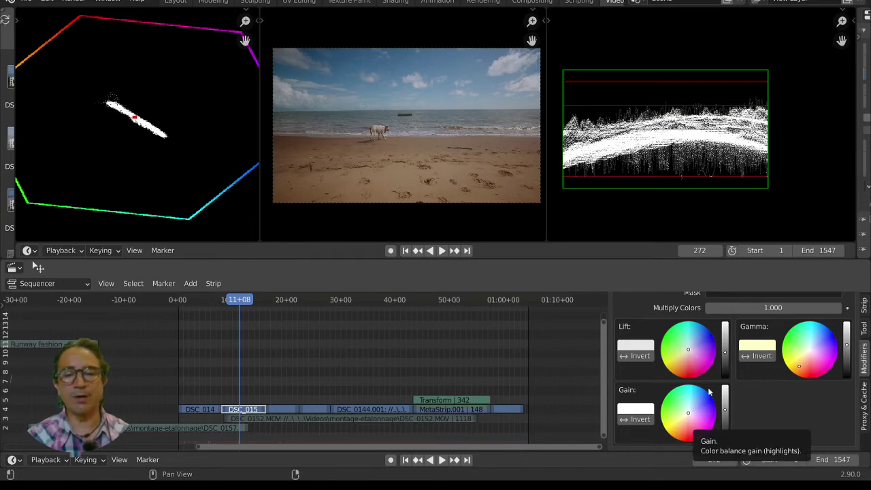
scroll(411, 170, "up", 2)
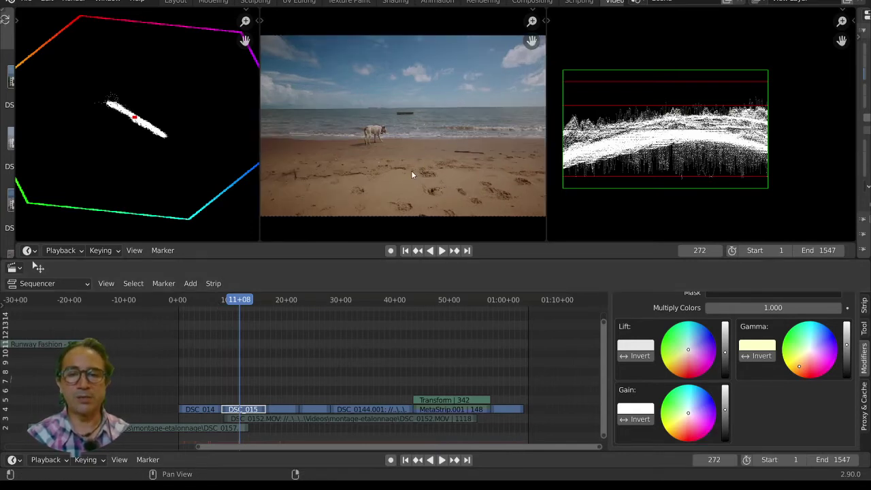
middle_click_drag(405, 178, 429, 182)
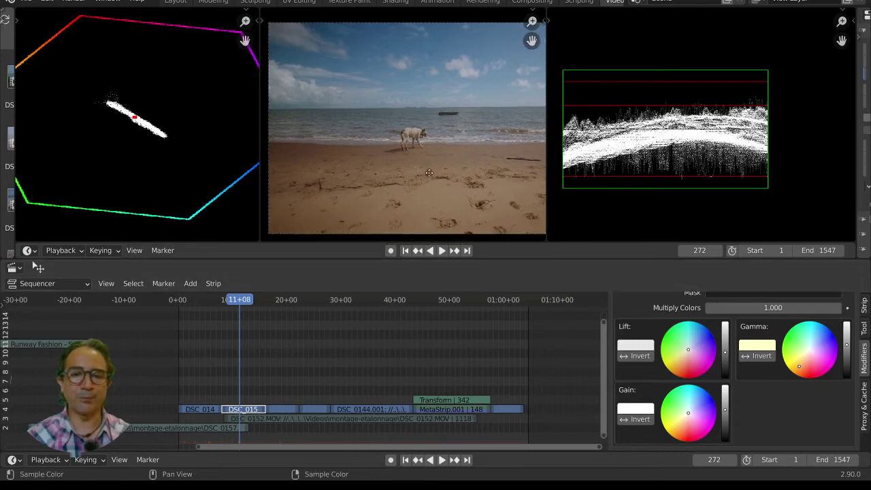
left_click(686, 352)
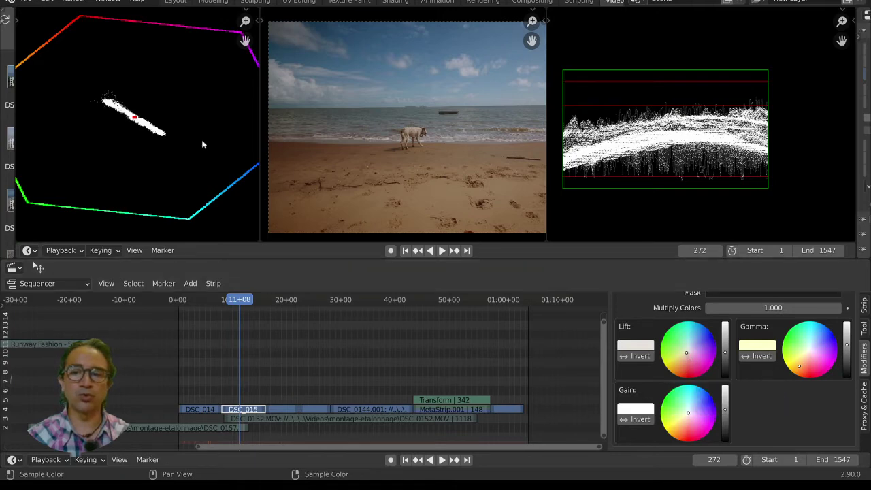
scroll(431, 143, "down", 1)
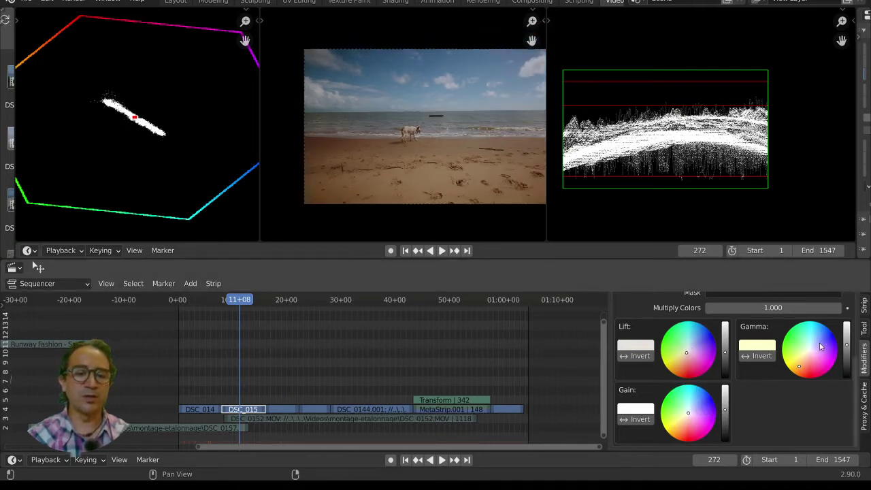
left_click(691, 347)
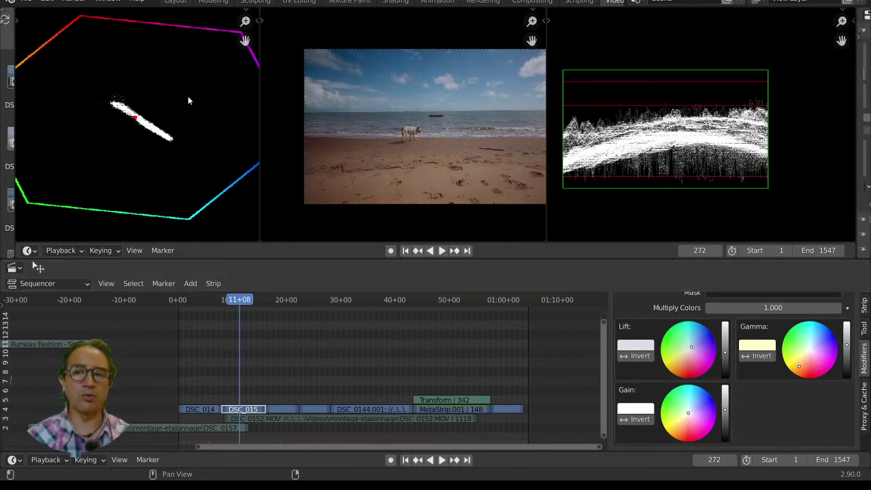
left_click(687, 354)
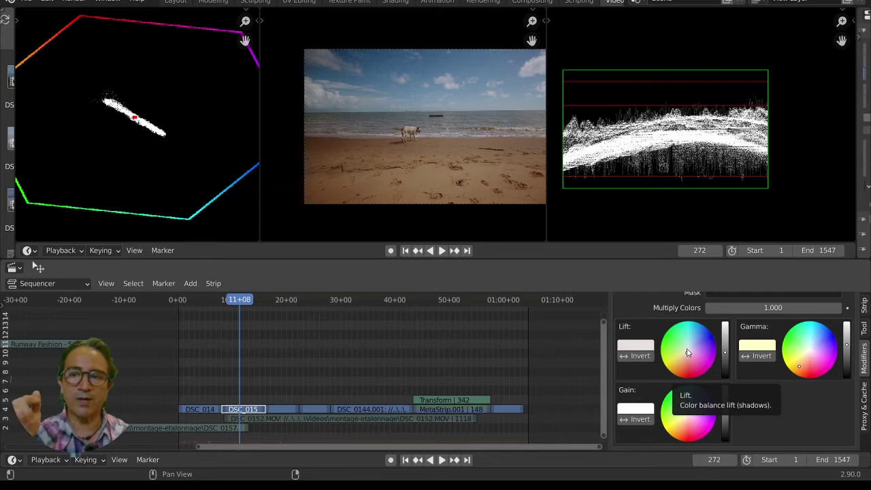
left_click(687, 351)
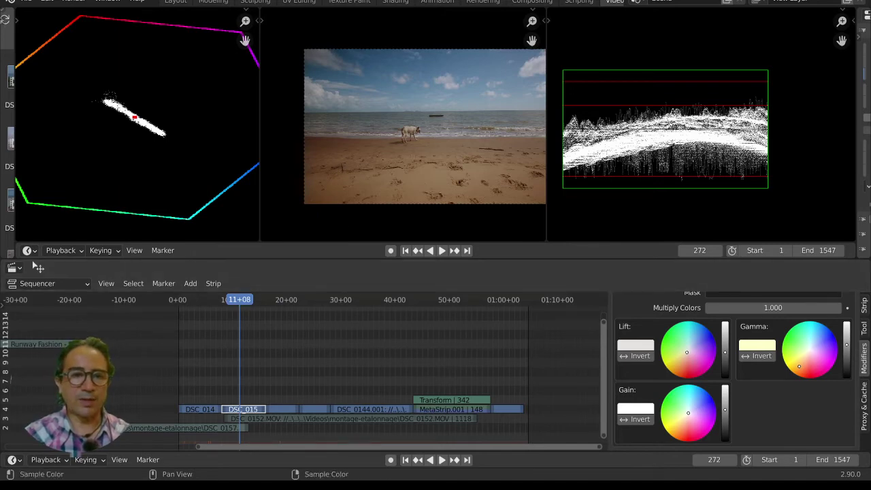
Lower the second clip's Lift brightness a touch more, judging the shadows against the waveform's lower limit line.
scroll(720, 125, "up", 1)
scroll(622, 161, "up", 3)
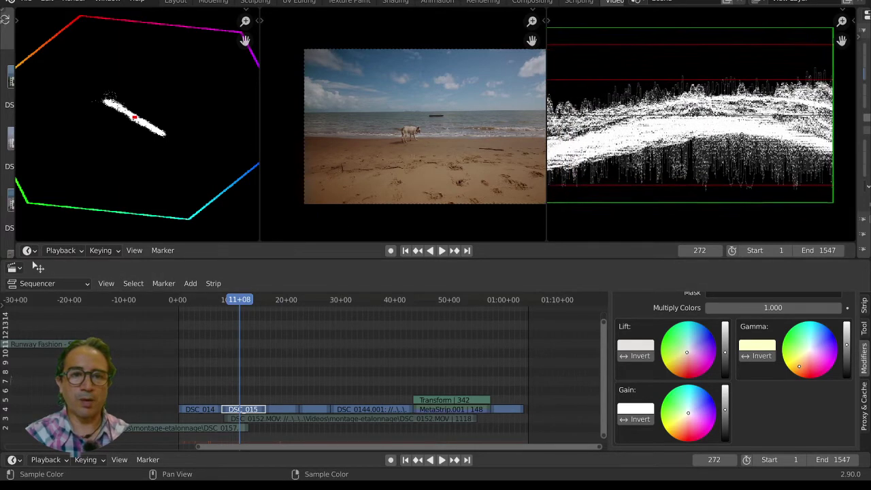
middle_click_drag(564, 171, 570, 171)
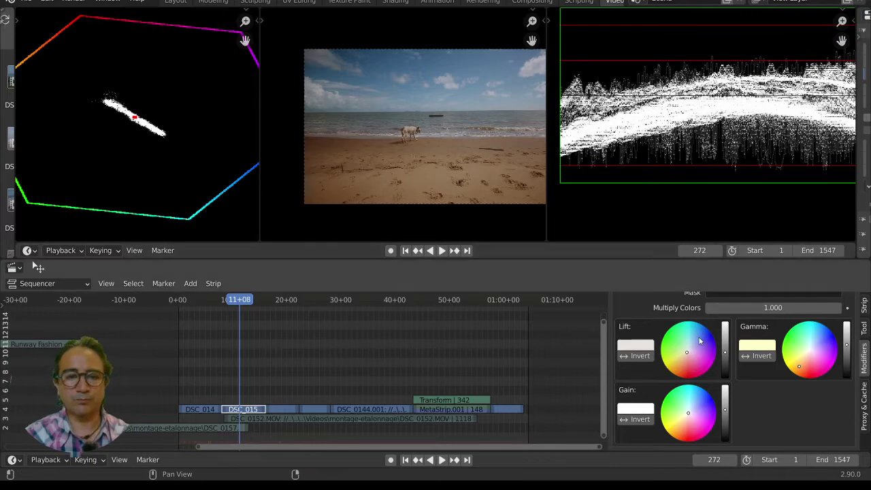
left_click_drag(724, 353, 724, 353)
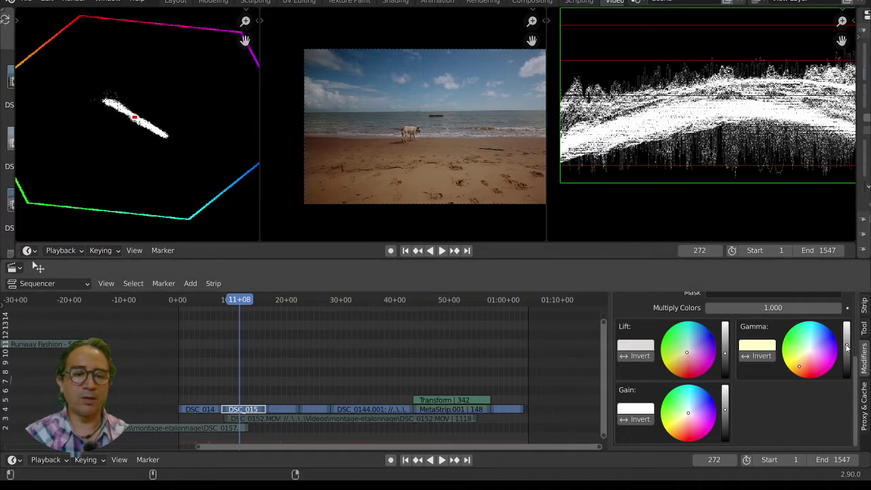
Raise the second clip's Gamma brightness slightly to lighten its midtones.
left_click_drag(847, 347, 847, 340)
scroll(449, 136, "down", 1)
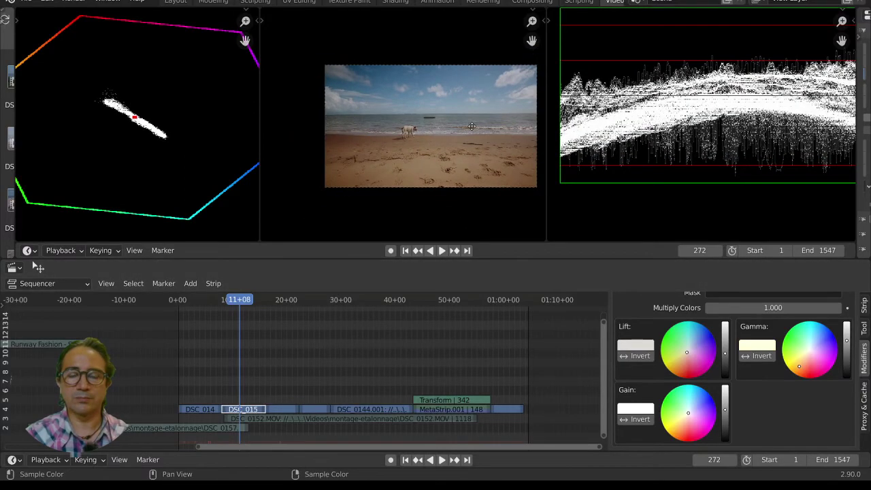
middle_click_drag(471, 126, 451, 128)
scroll(702, 124, "up", 3)
scroll(702, 124, "down", 7)
middle_click_drag(702, 124, 690, 141)
scroll(690, 140, "up", 2)
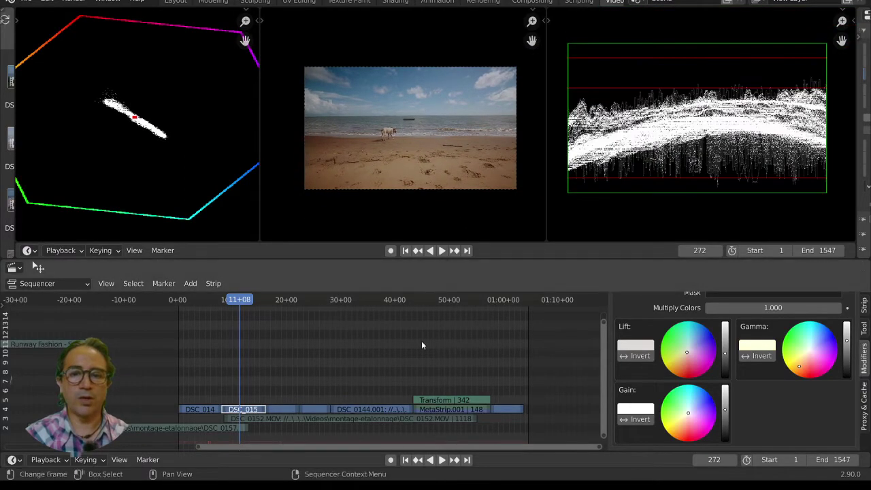
Move the playhead to frame 481, select the third clip and add a Color Balance modifier to it.
left_click(286, 300)
left_click(281, 409)
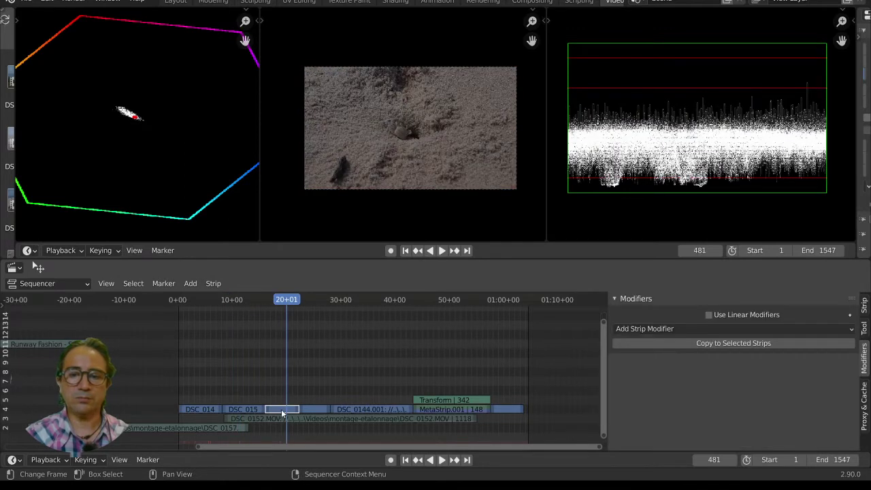
scroll(438, 125, "up", 1)
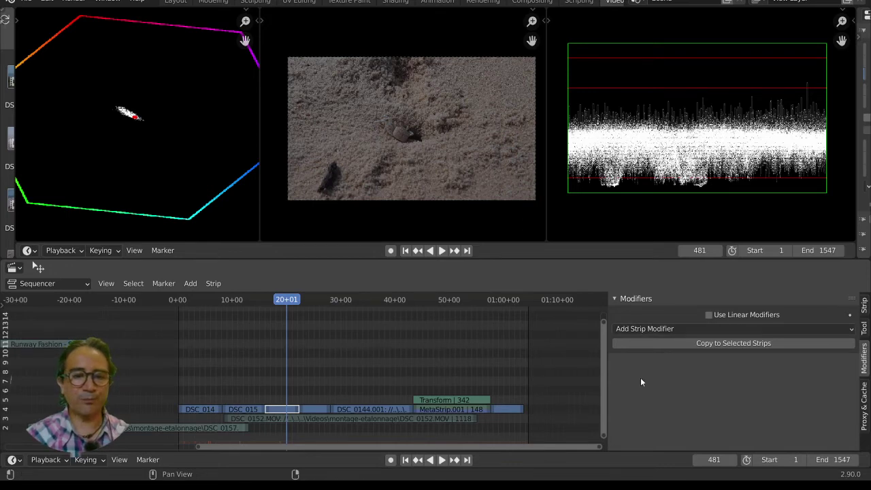
left_click(648, 328)
left_click(646, 340)
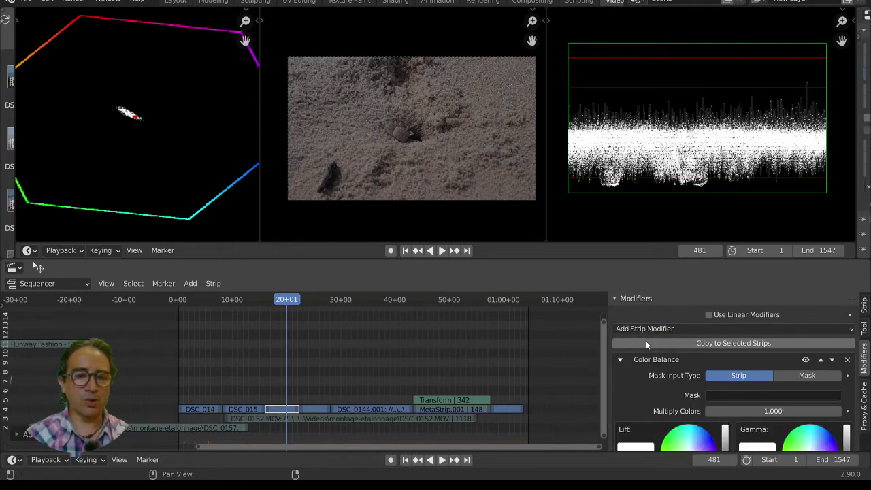
Raise the third clip's Gamma brightness slightly, and raise its Gain brightness towards the waveform's upper limit line.
scroll(648, 380, "down", 4)
scroll(649, 379, "down", 2)
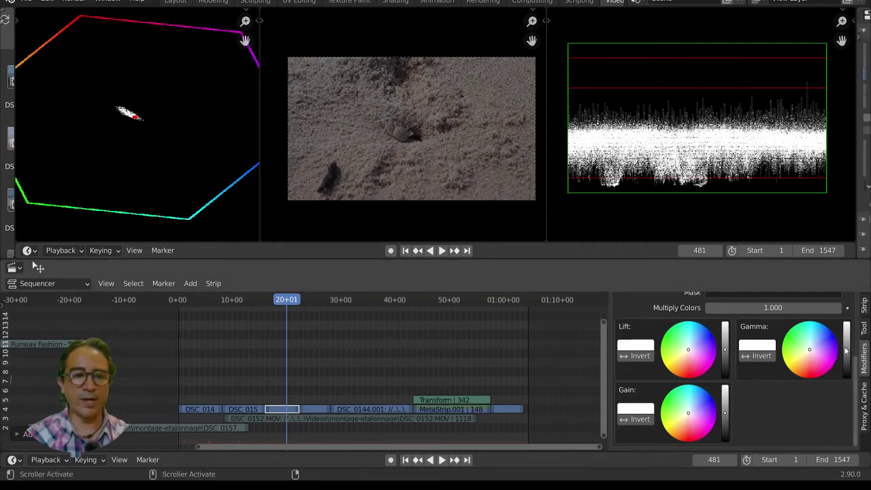
left_click_drag(847, 351, 847, 343)
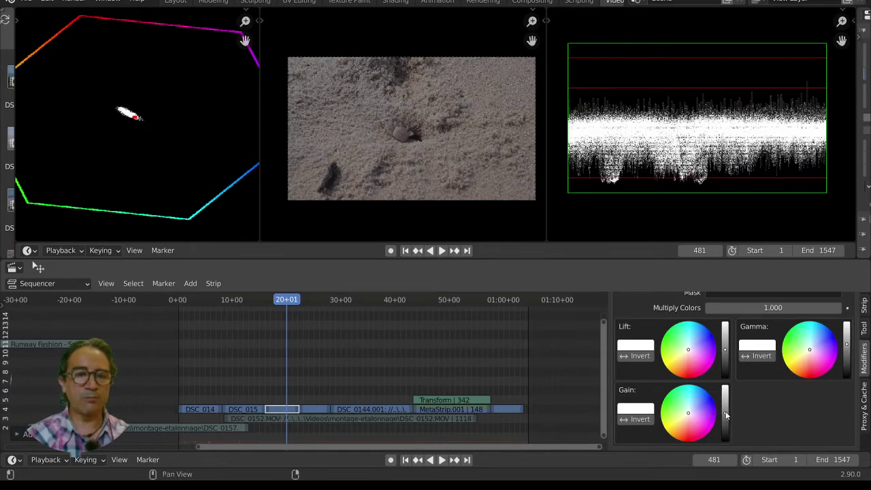
left_click_drag(725, 415, 725, 406)
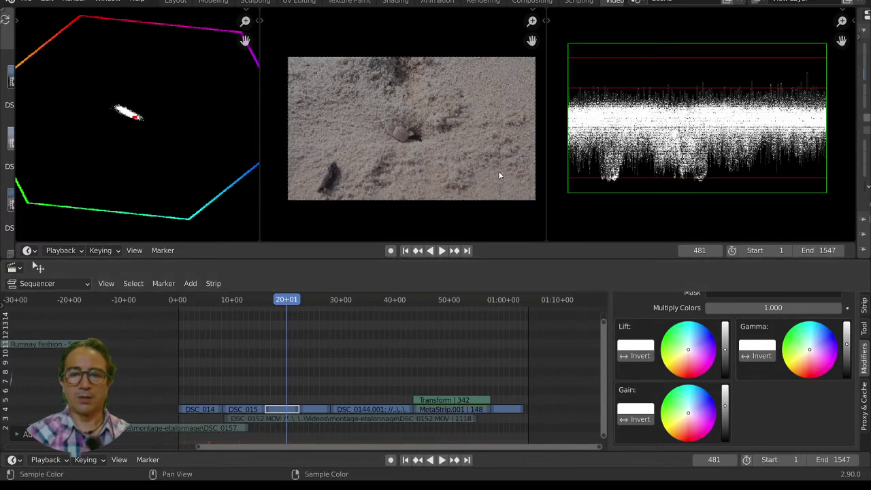
Nudge the third clip's Lift brightness down a touch, judging the crab and its burrow shadow up close.
scroll(498, 171, "up", 3)
middle_click_drag(498, 171, 424, 98)
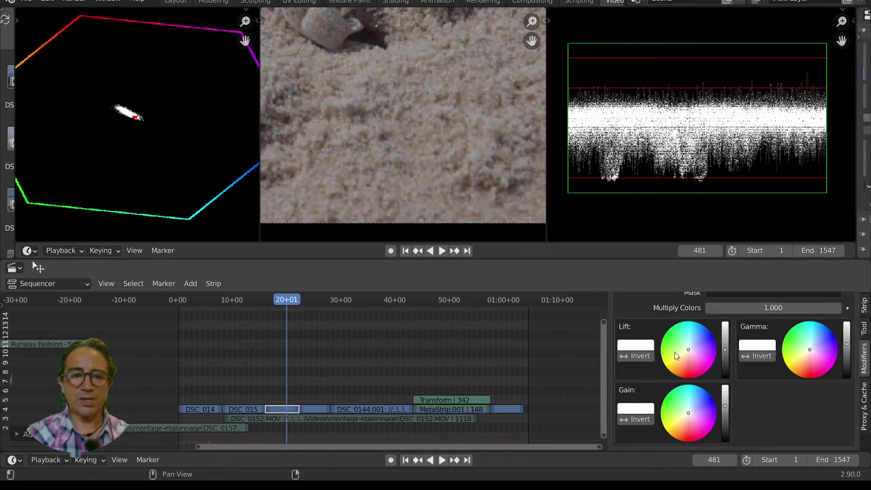
left_click_drag(725, 349, 725, 350)
middle_click_drag(346, 35, 412, 101)
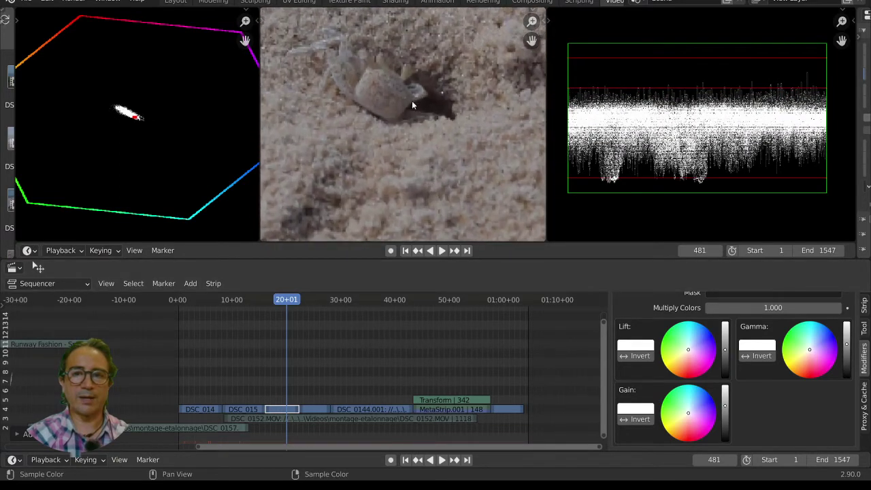
scroll(436, 111, "up", 4)
scroll(686, 149, "down", 2)
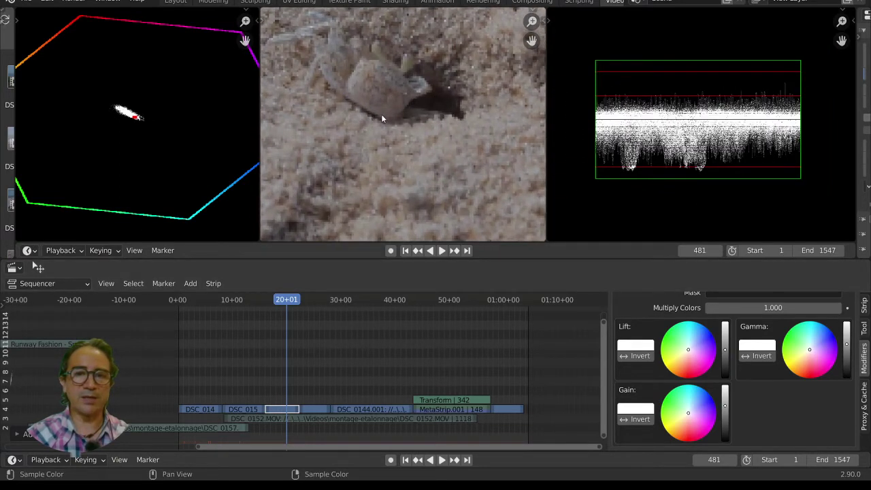
scroll(381, 114, "down", 3)
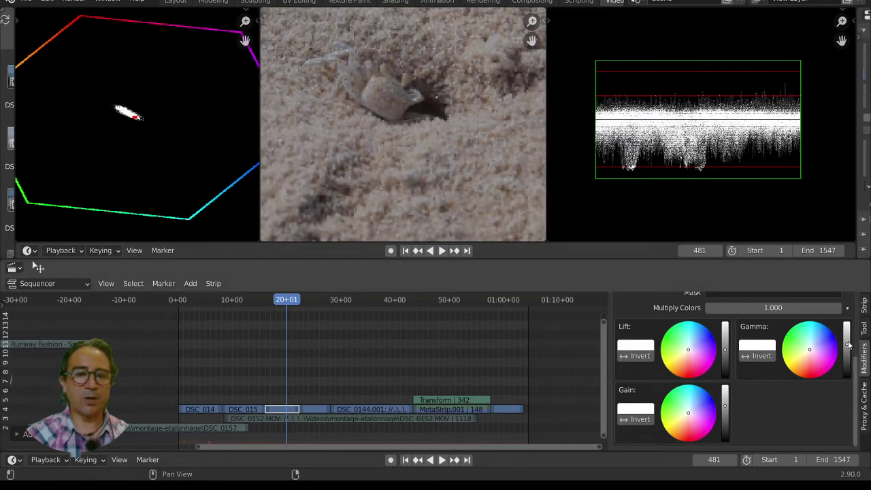
Lower the third clip's Gamma brightness a little and raise its Gain brightness further for more contrast.
left_click_drag(847, 345, 847, 349)
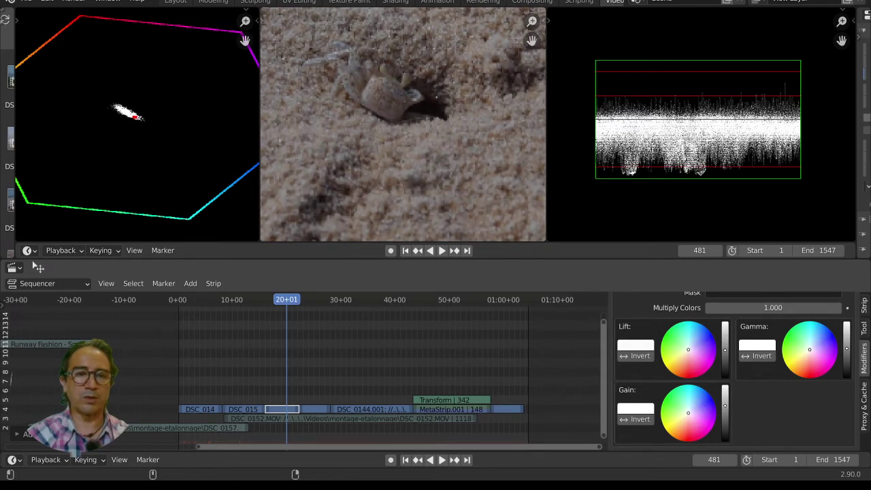
left_click_drag(724, 405, 724, 400)
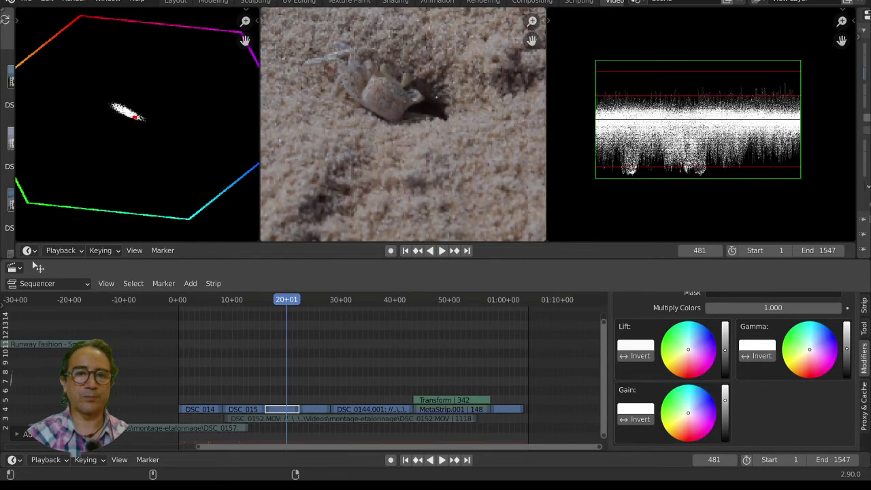
scroll(430, 101, "down", 2)
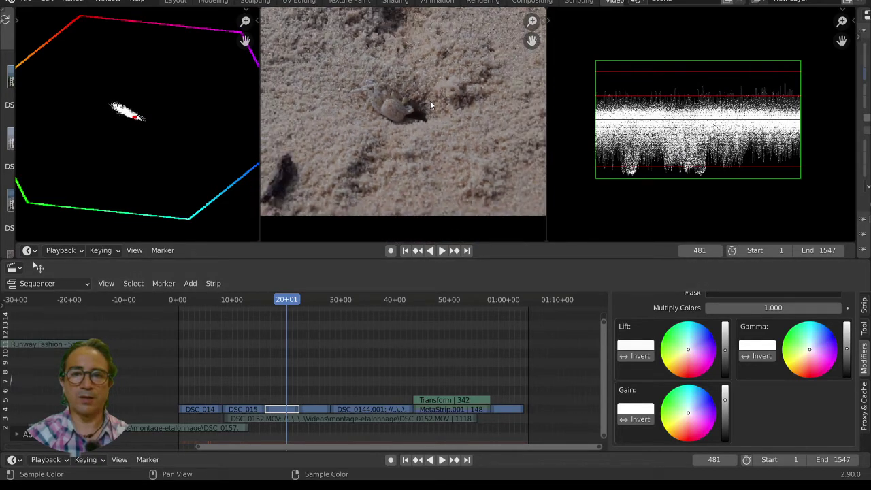
scroll(430, 106, "down", 1)
scroll(155, 130, "down", 2)
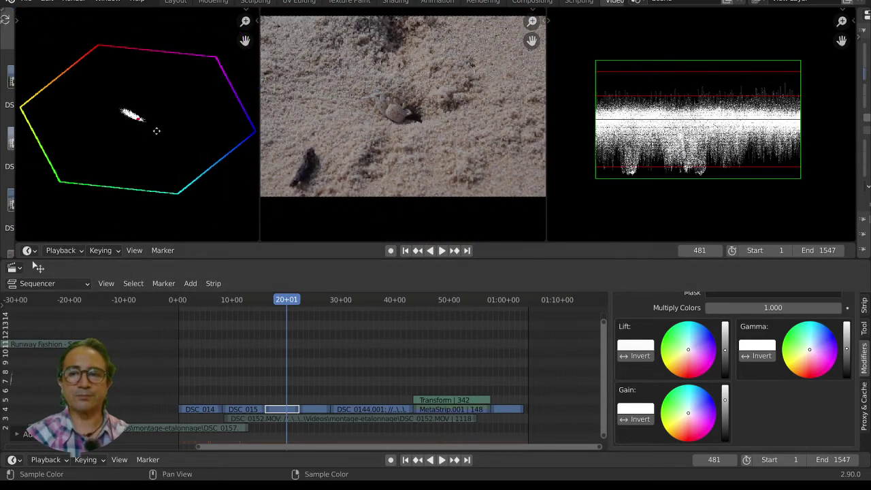
At frame 454, test a reddish tint on the third clip's Gamma colour, leaving it shifted slightly towards cyan-blue.
scroll(175, 145, "up", 2)
scroll(175, 82, "up", 2)
scroll(146, 97, "down", 4)
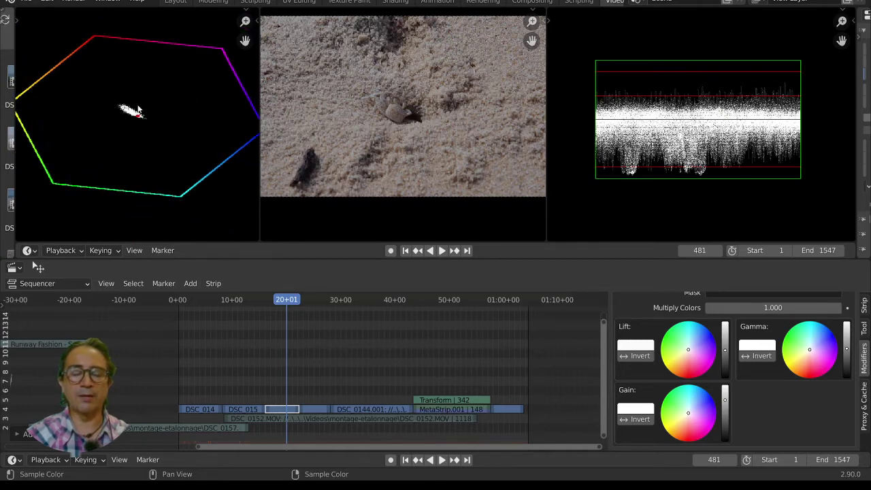
left_click(249, 300)
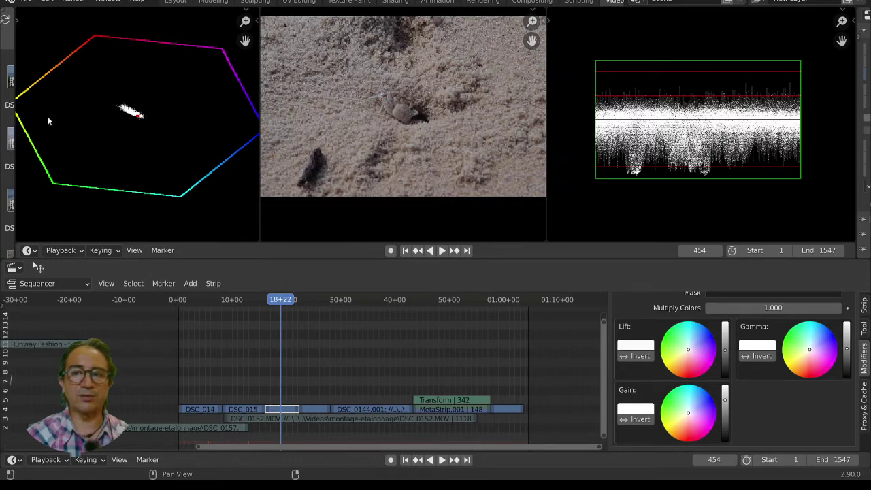
scroll(511, 124, "down", 1)
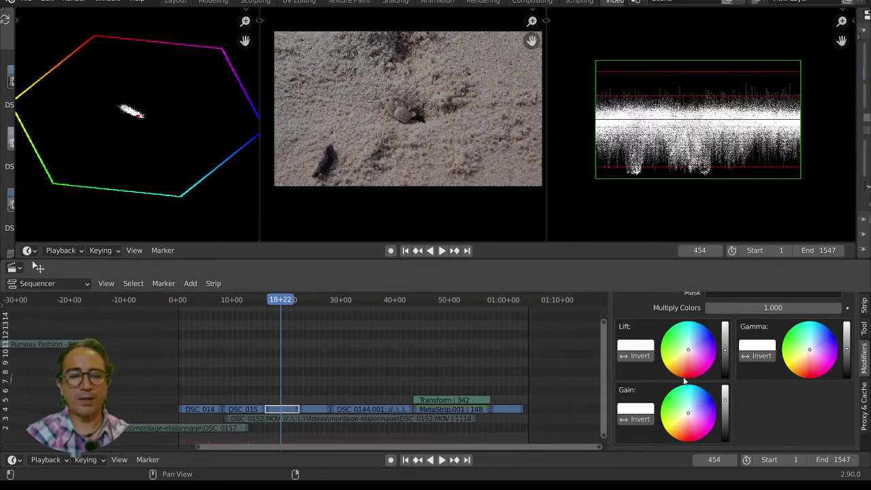
left_click(811, 358)
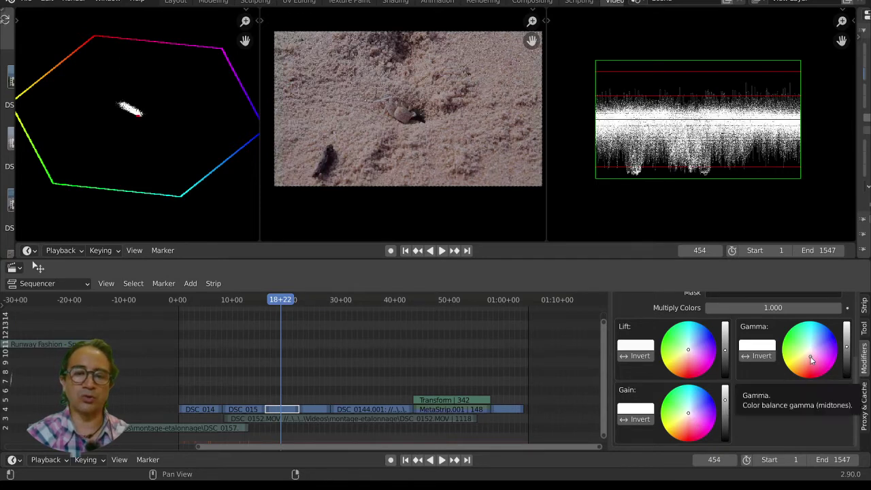
mouse_move(810, 356)
left_mouse_down()
mouse_move(807, 335)
mouse_move(810, 355)
mouse_move(800, 351)
mouse_move(808, 357)
mouse_move(818, 342)
left_mouse_up()
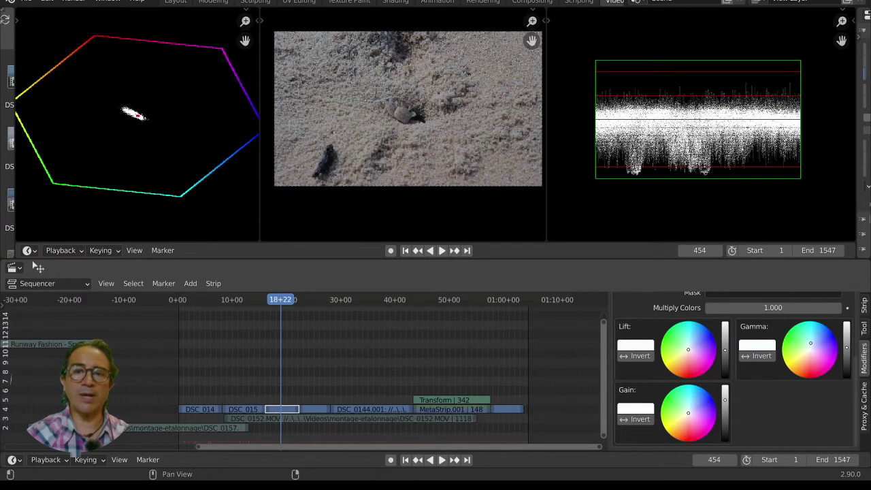
middle_click_drag(351, 127, 346, 144)
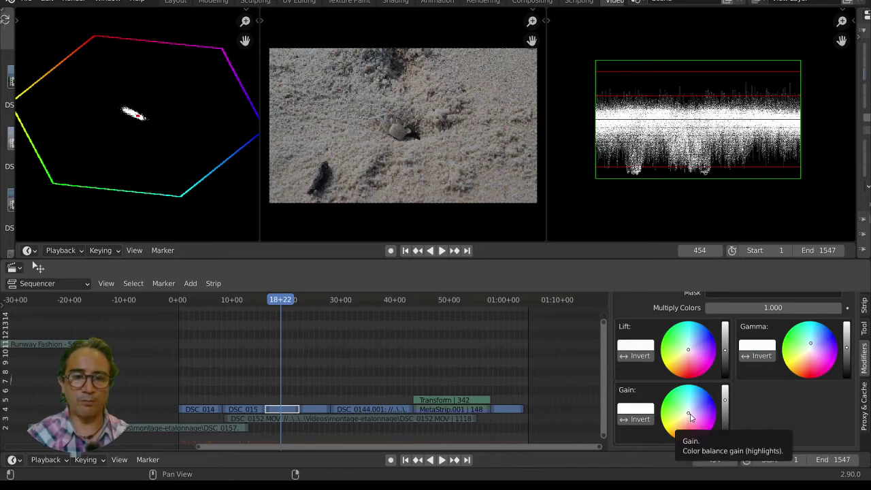
Shift the third clip's Gain colour towards orange to warm the highlights, judging the trace on the vectorscope.
left_click_drag(690, 414, 684, 421)
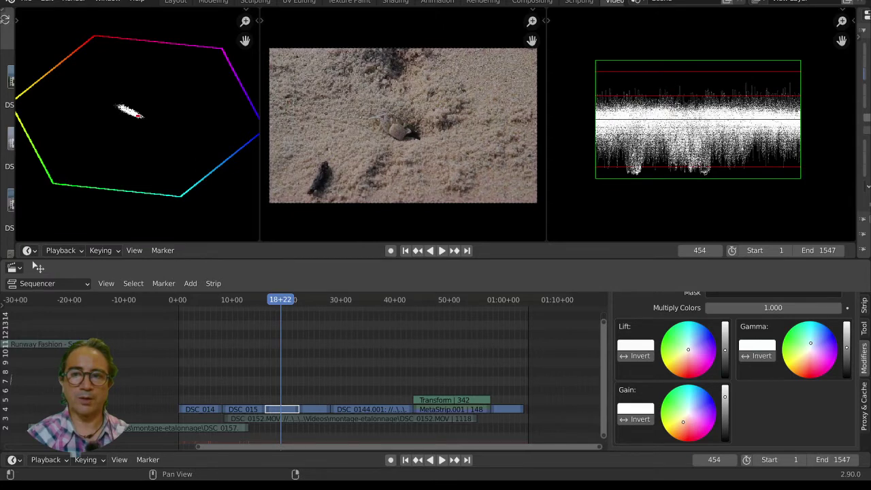
scroll(121, 121, "up", 5)
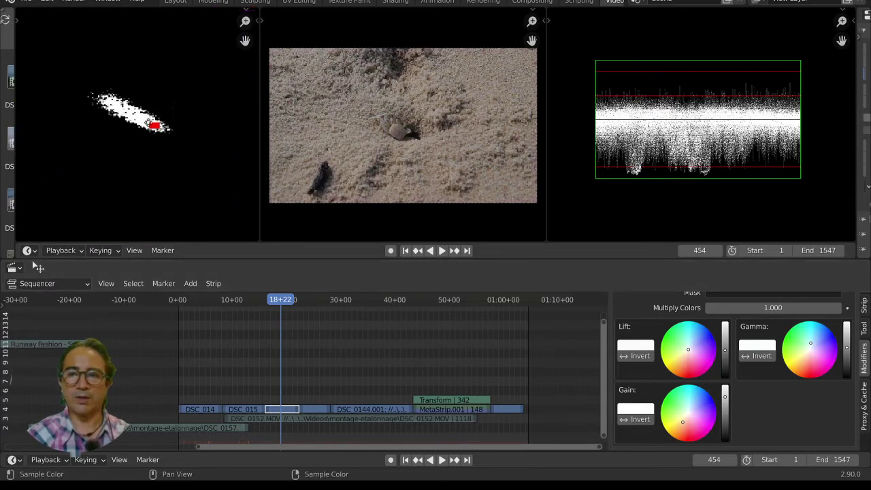
scroll(150, 122, "up", 2)
scroll(191, 153, "up", 1)
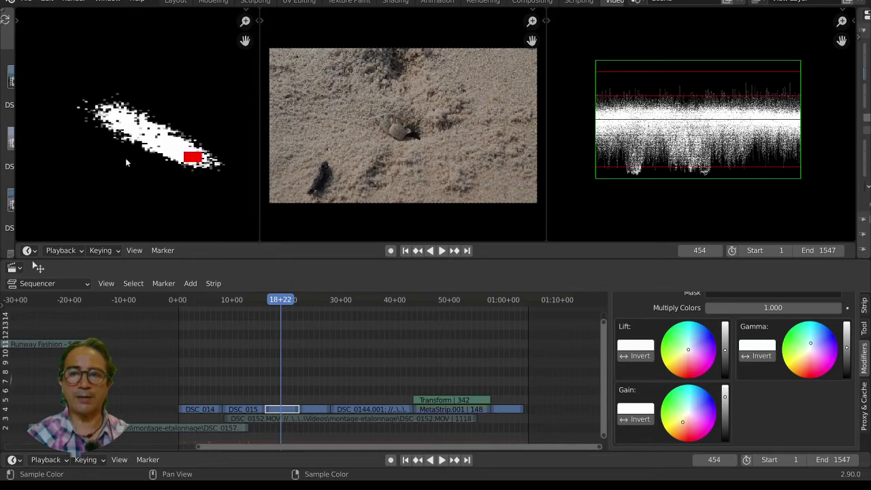
scroll(372, 134, "up", 2)
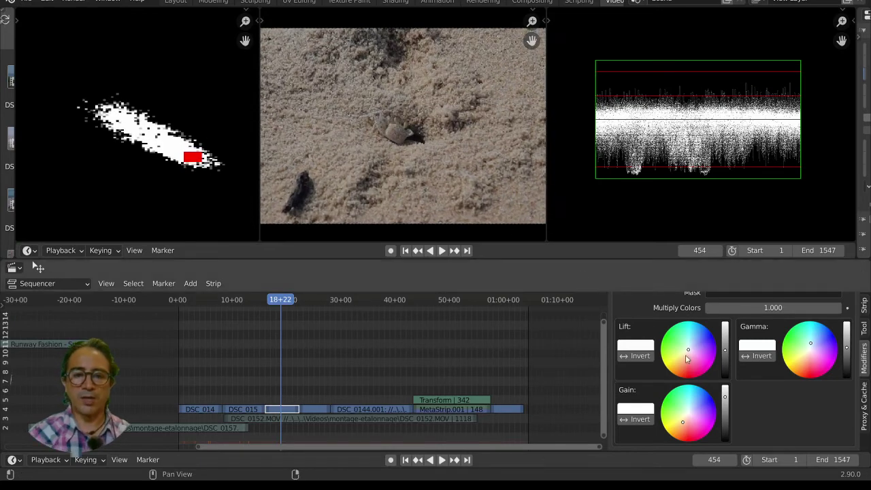
Test a darker Lift brightness on the third clip, leaving it slightly raised with the shadows near the waveform's lower limit line.
left_click(726, 354)
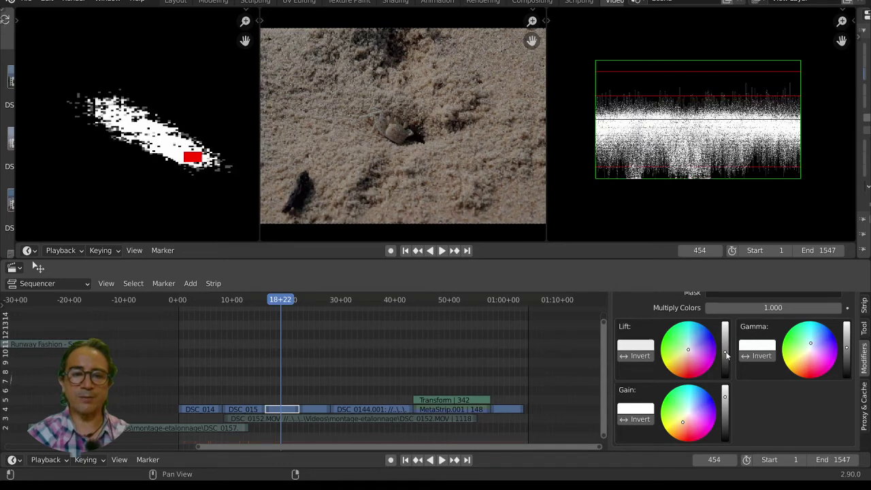
left_click_drag(724, 353, 725, 348)
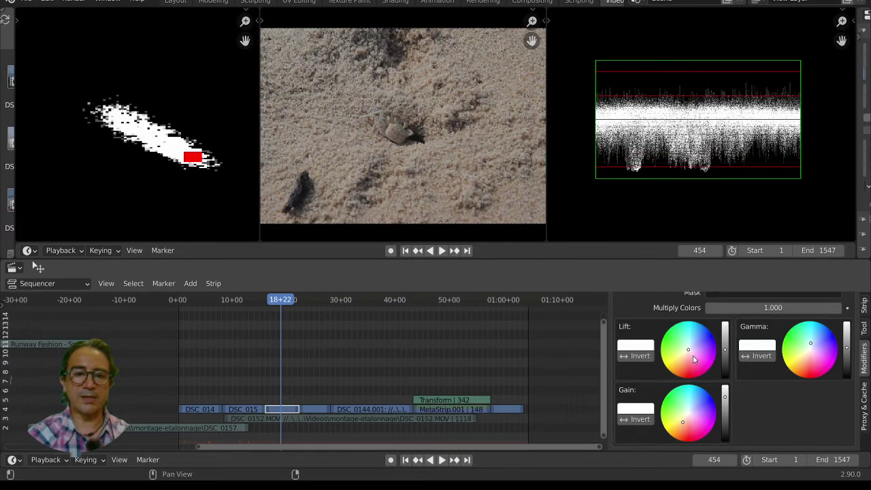
key("e")
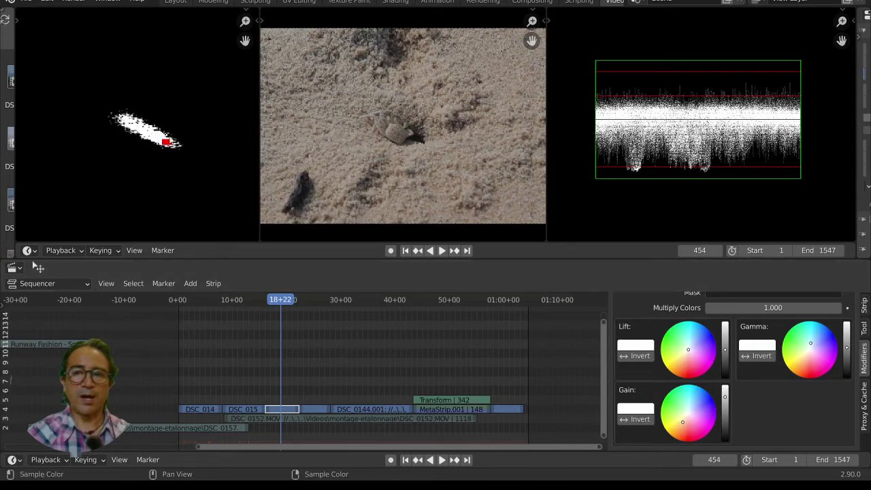
scroll(170, 138, "up", 4)
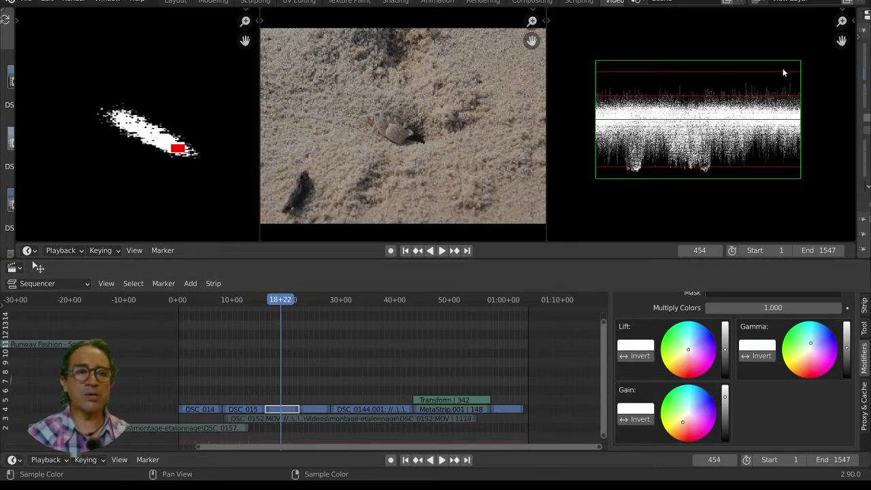
Reveal the scene's output dimensions, set the resolution percentage to 100%, and collapse the properties area again.
left_click_drag(859, 77, 675, 77)
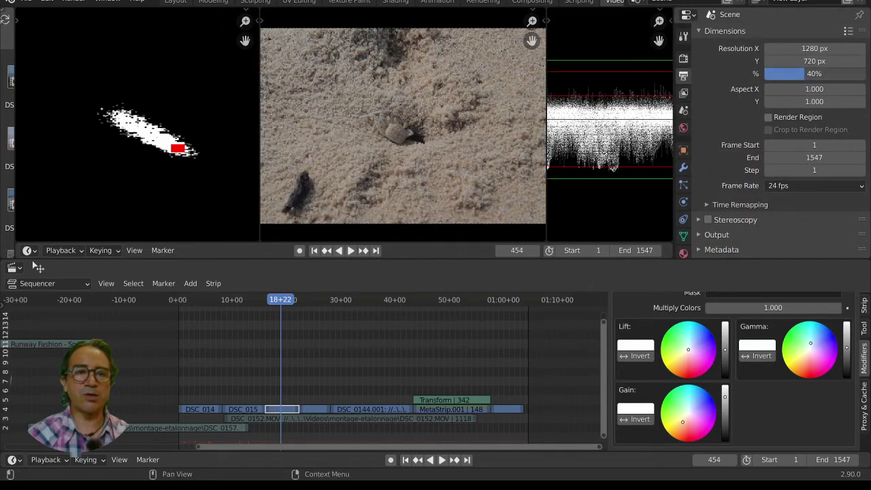
left_click_drag(859, 74, 866, 73)
left_click(819, 75)
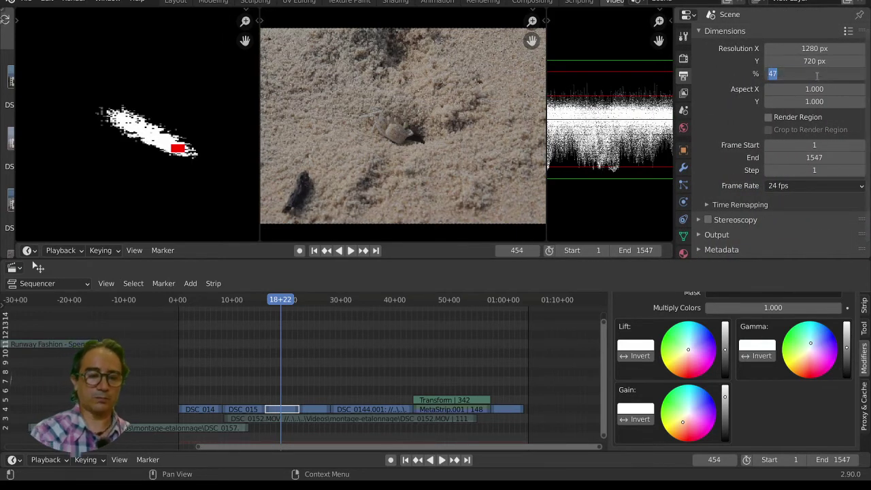
type("100")
key("Return")
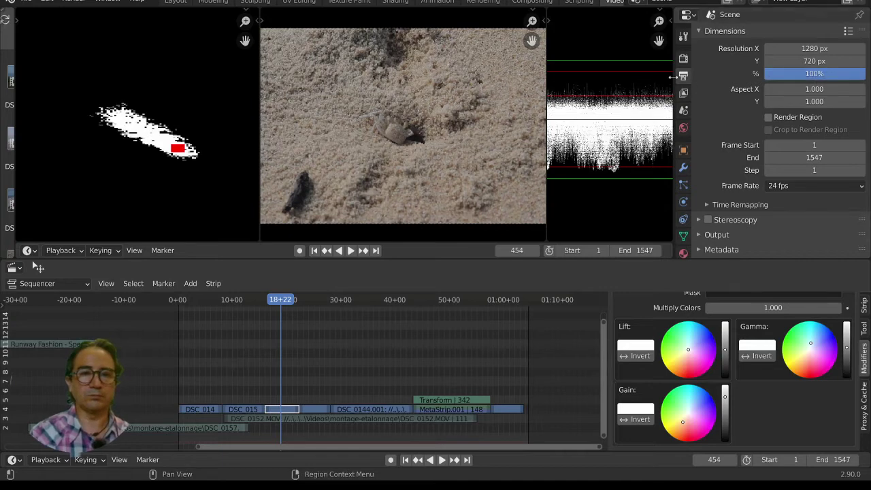
left_click_drag(672, 77, 858, 76)
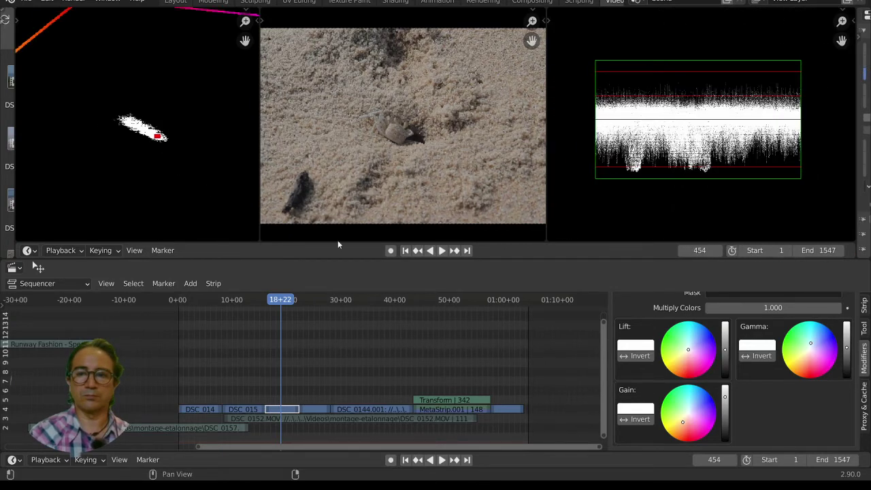
Play back the third clip around frame 456 and examine the vectorscope trace relative to its centre.
left_click(246, 301)
key("space")
left_click(281, 301)
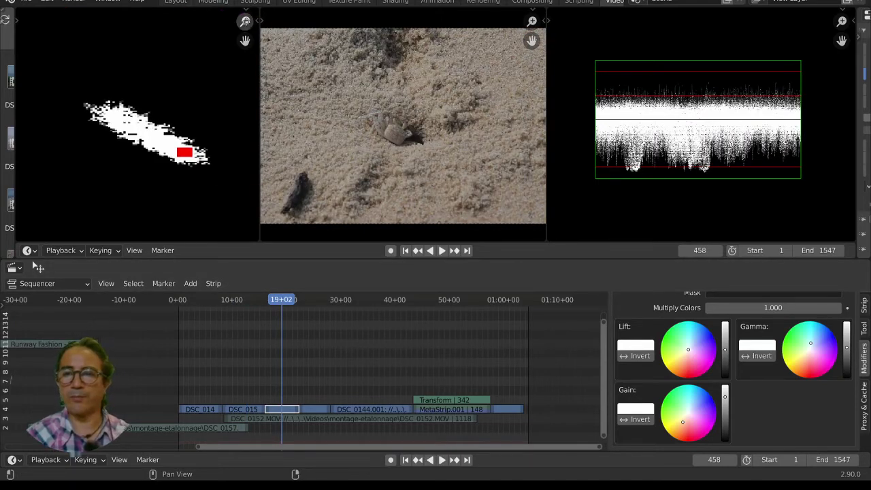
left_click_drag(245, 21, 245, 63)
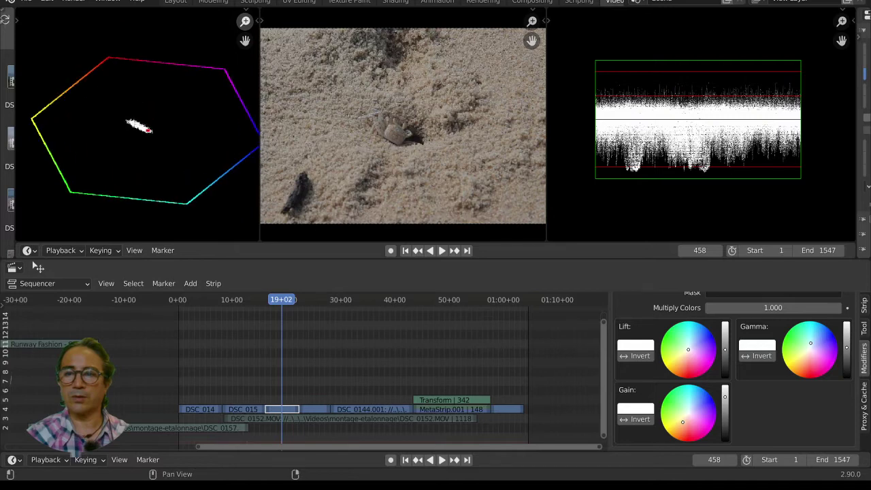
scroll(170, 128, "up", 6)
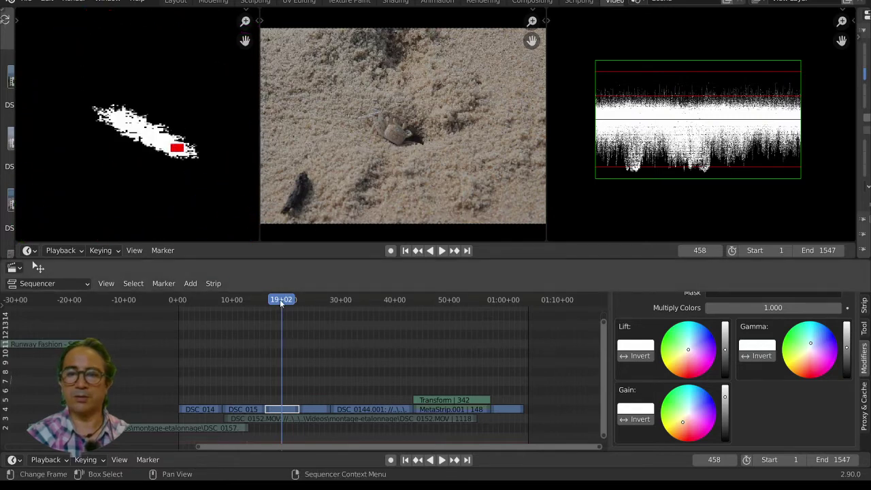
key("shift+ctrl+space")
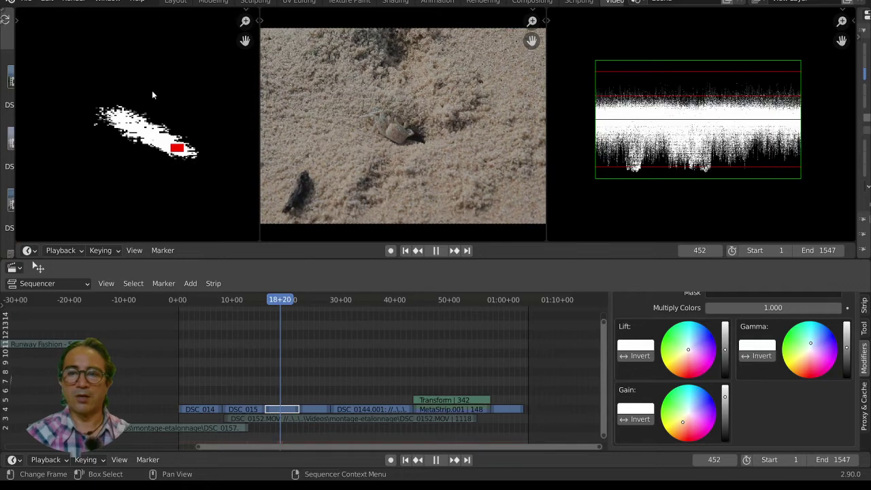
key("Escape")
scroll(136, 123, "down", 4)
scroll(132, 131, "up", 2)
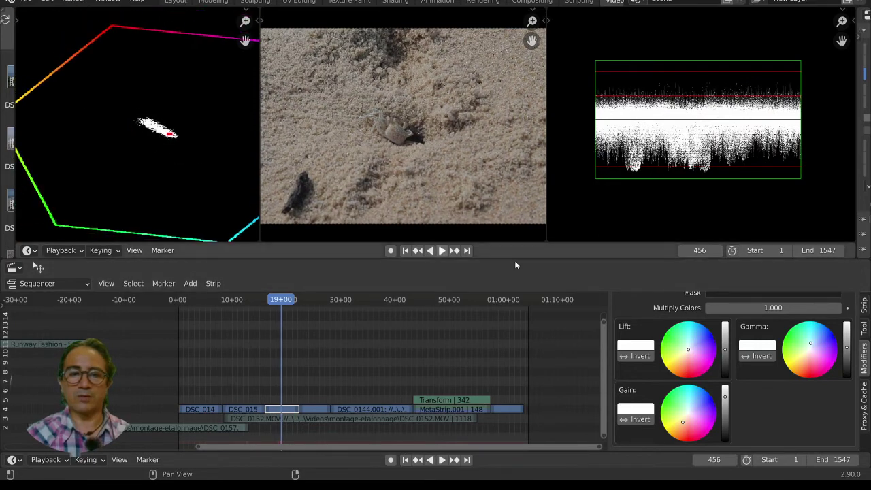
Tint the third clip's Lift colour slightly towards orange, judging the shadows around the crab.
scroll(453, 139, "up", 2)
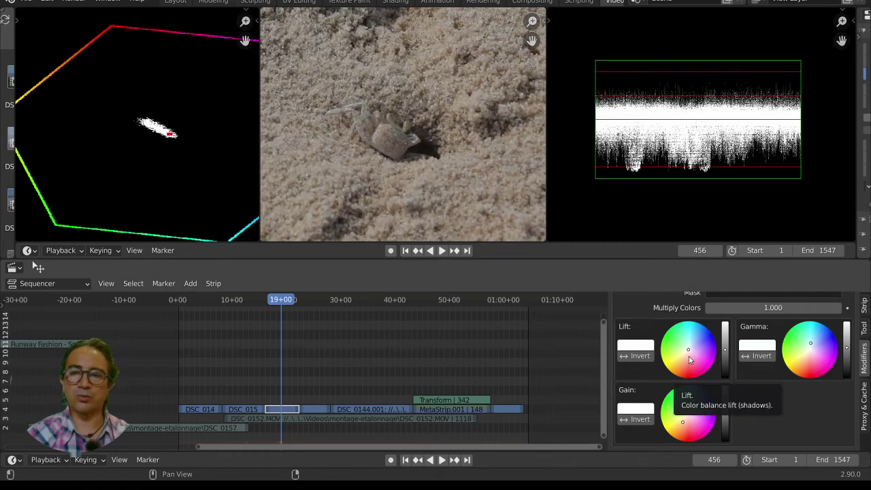
mouse_move(688, 349)
left_mouse_down()
mouse_move(685, 356)
mouse_move(686, 349)
left_mouse_up()
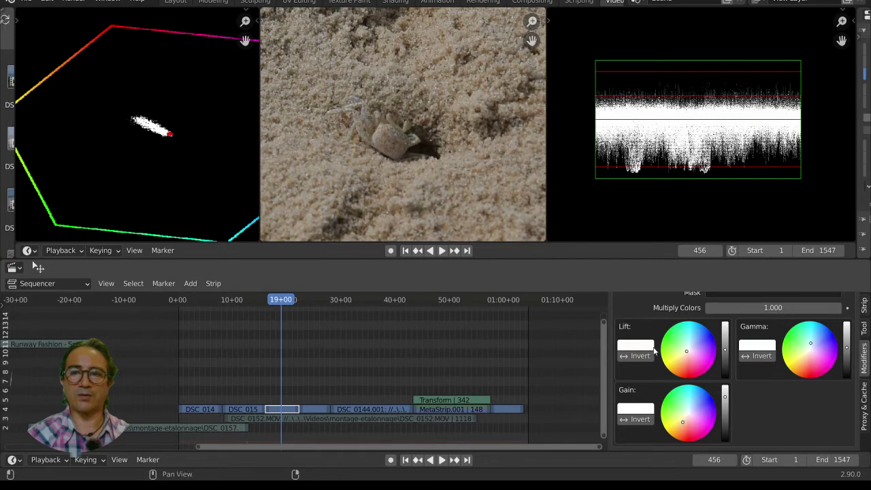
scroll(434, 151, "down", 10)
scroll(435, 151, "up", 1)
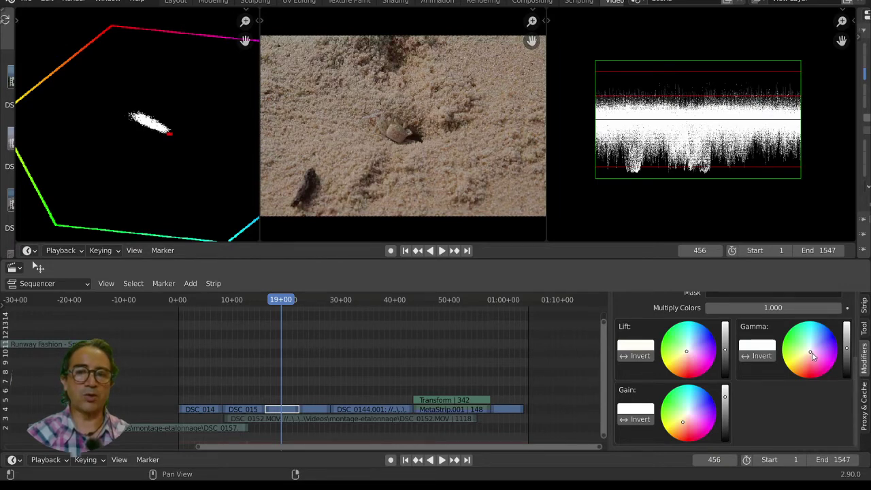
Compare the frames and scopes of DSC_015, the crab-hole strip and the ungraded dog strip that follows it.
left_click(249, 301)
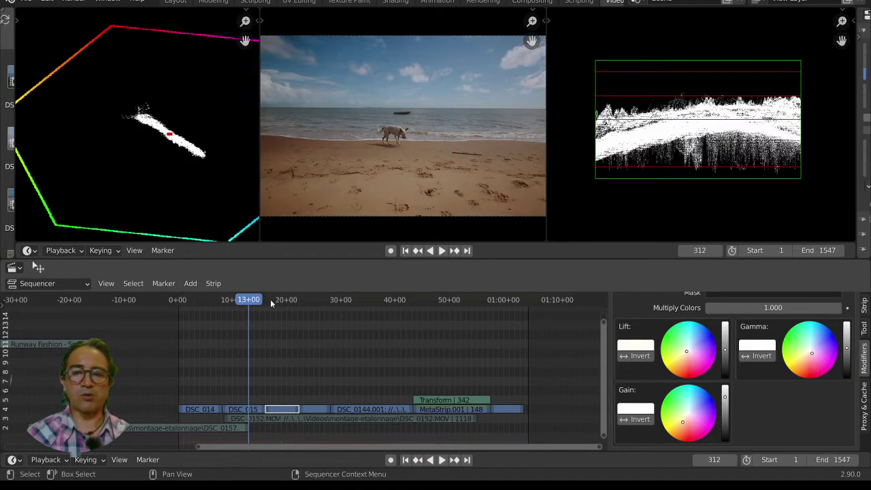
left_click(271, 300)
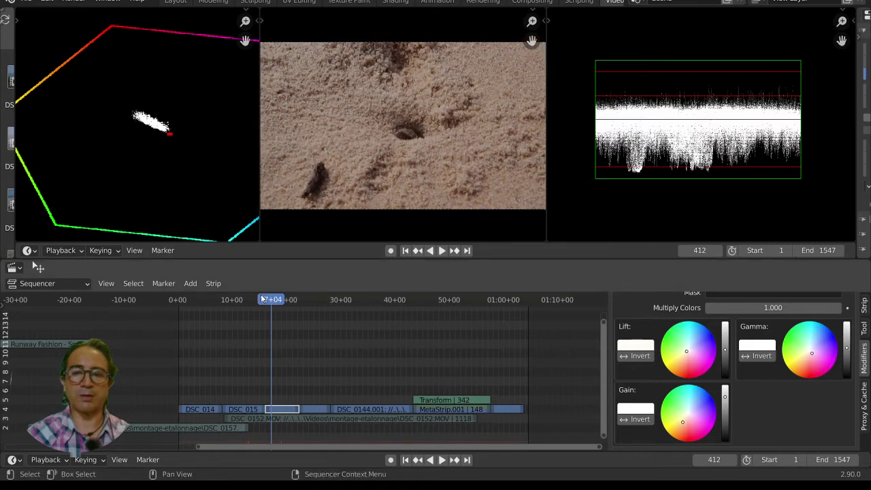
left_click_drag(256, 300, 277, 301)
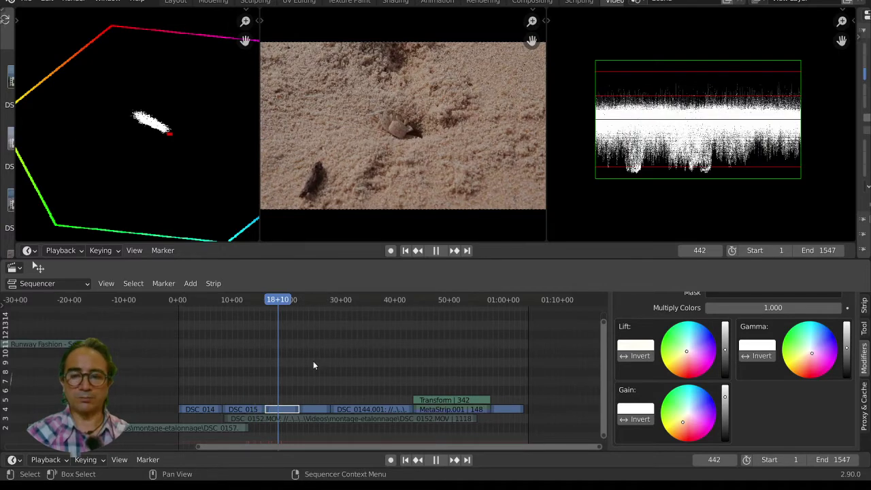
left_click(315, 410)
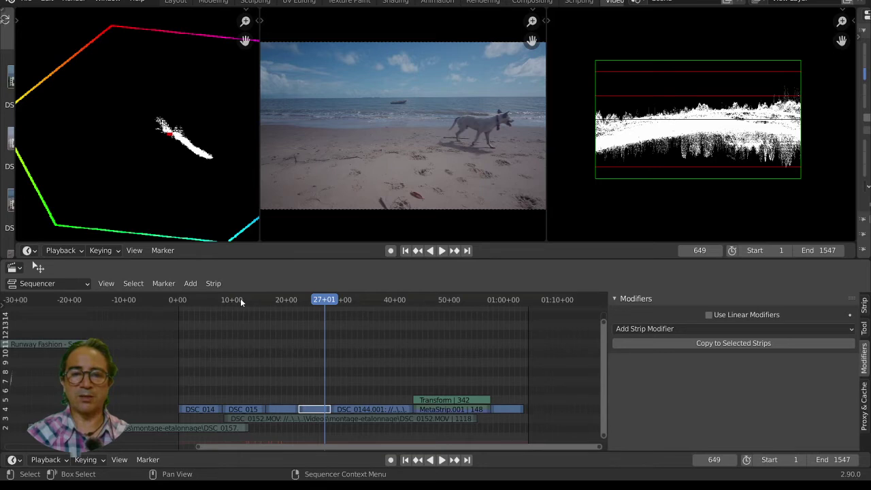
left_click(240, 301)
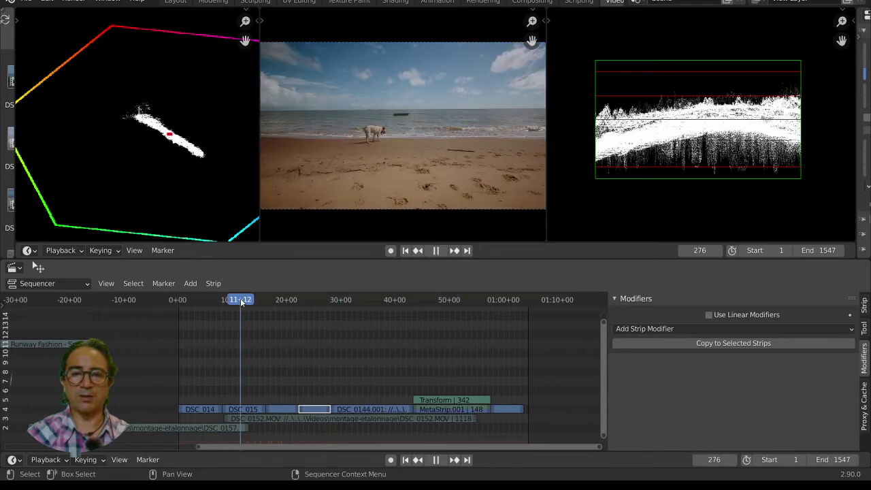
Copy DSC_015's Color Balance modifier to the dog strip just before DSC_0144.001 using Replace, and compare both shots.
left_click(250, 408)
left_click(315, 409)
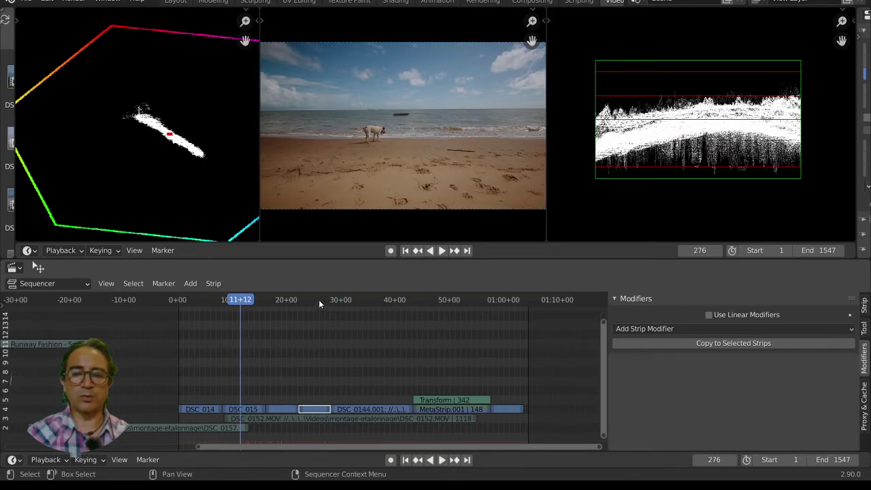
left_click(319, 300)
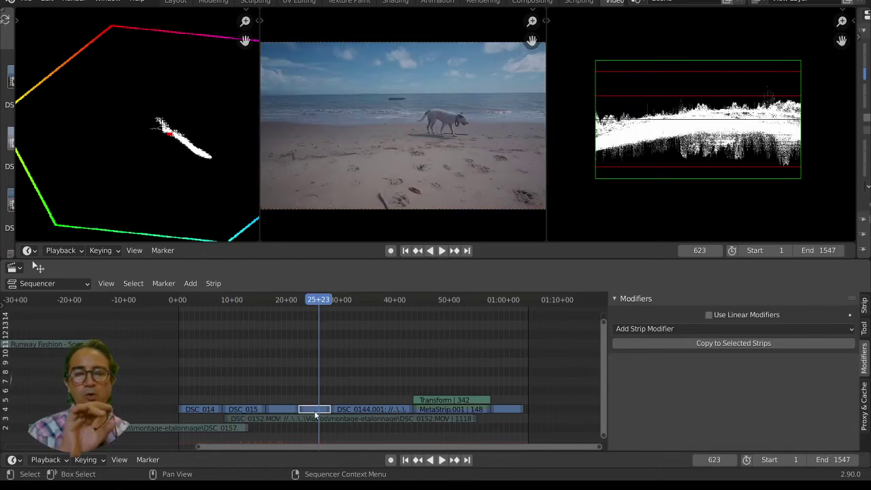
left_click(251, 411, "shift")
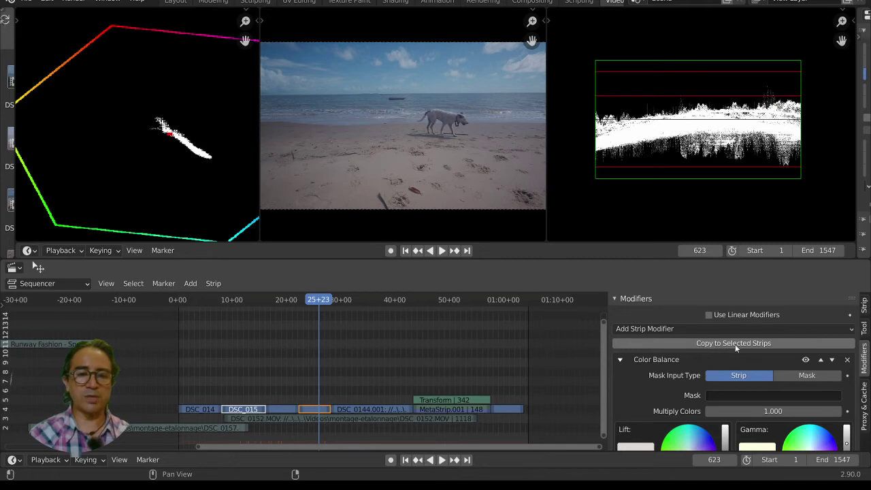
left_click(735, 344)
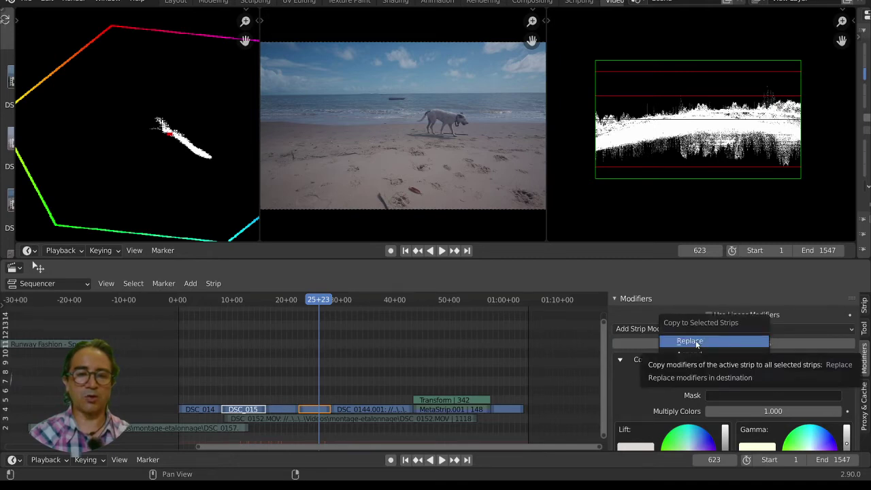
left_click(696, 343)
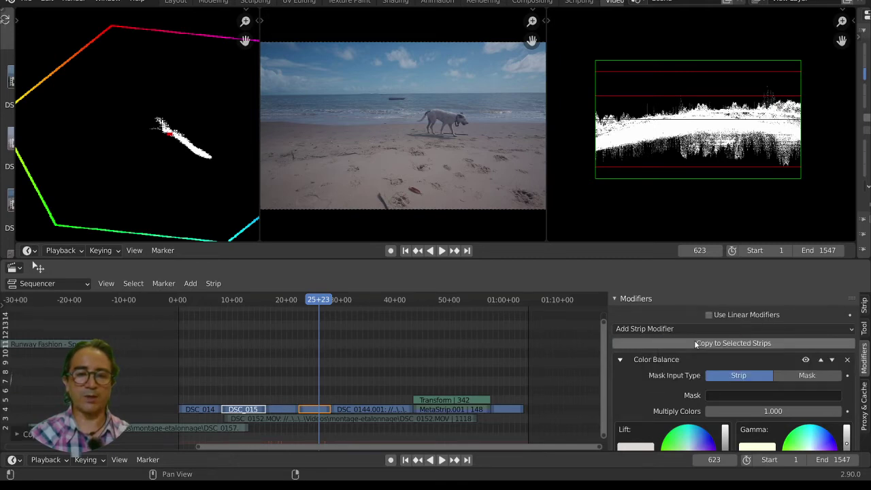
left_click(316, 409)
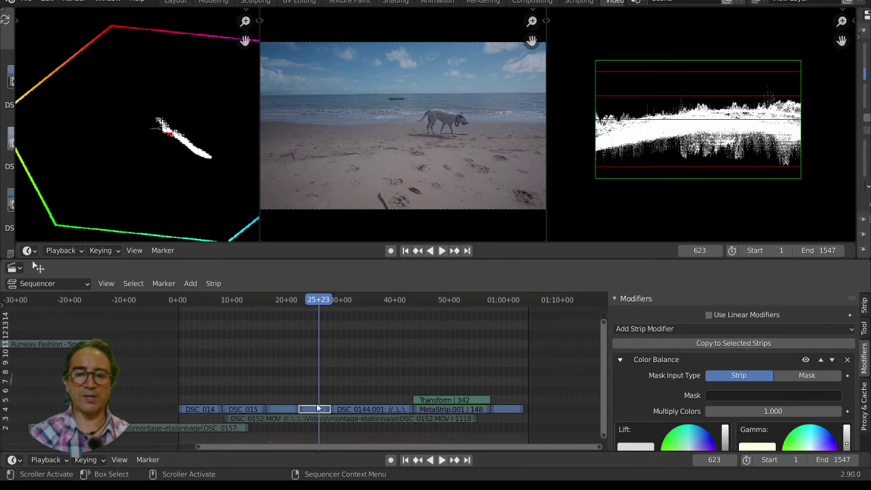
left_click(244, 303)
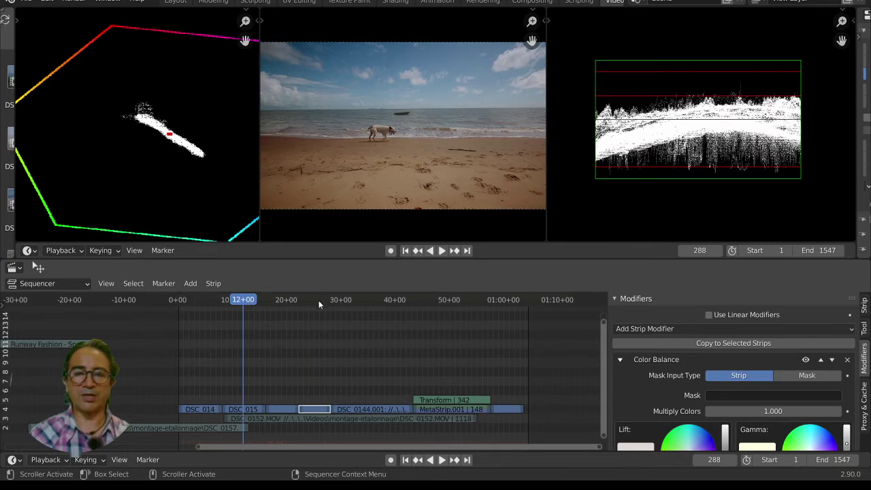
left_click(319, 300)
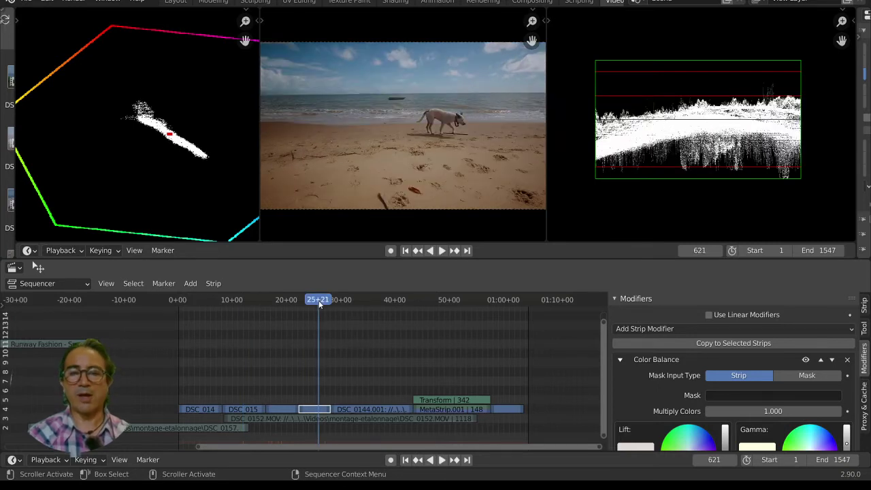
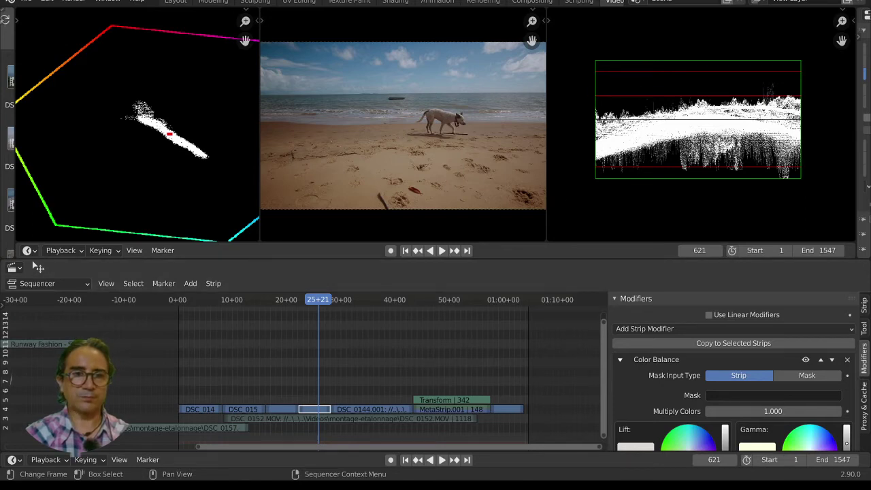
Add a Color Balance modifier to the DSC_0144.001 strip, viewing its shoreline shot.
left_click(348, 300)
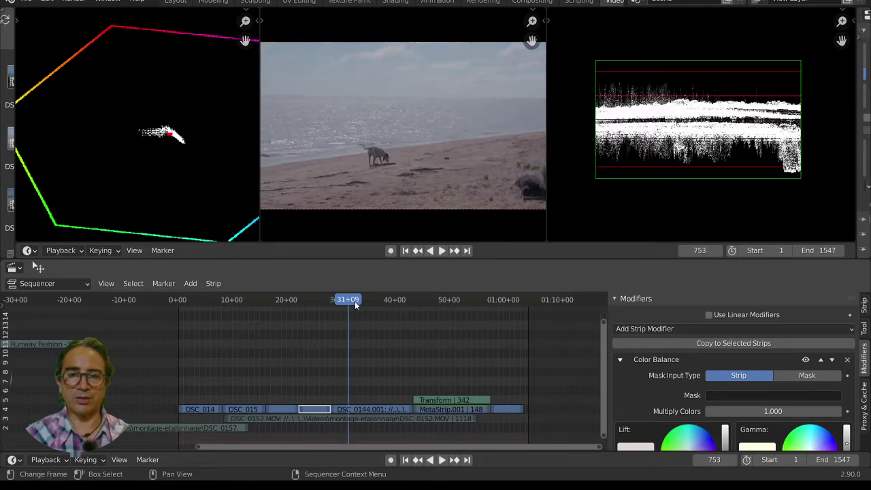
left_click(362, 410)
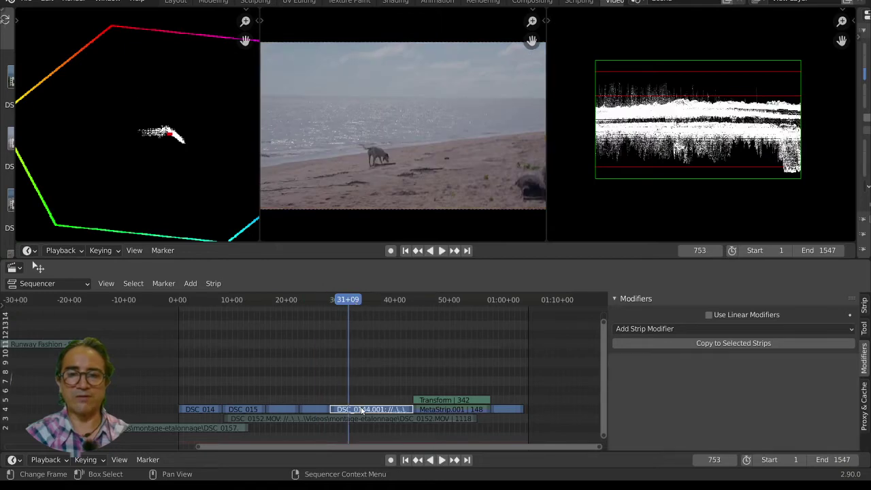
left_click(660, 329)
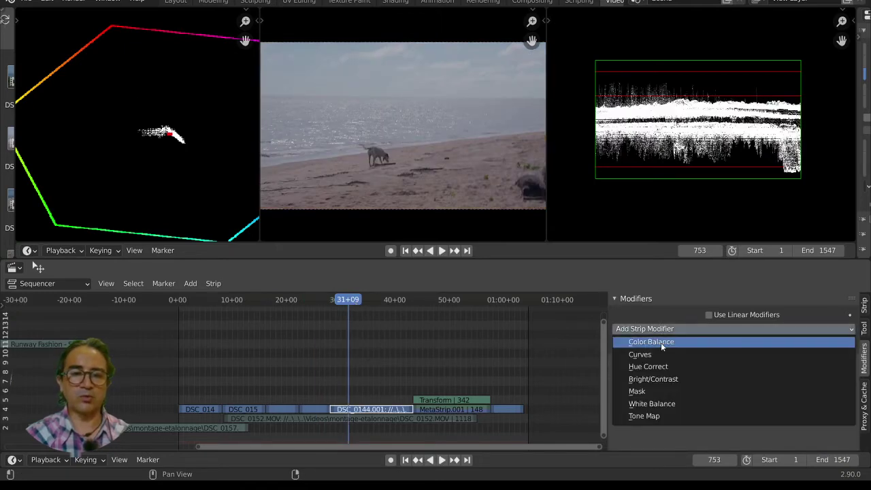
left_click(661, 342)
scroll(641, 372, "down", 4)
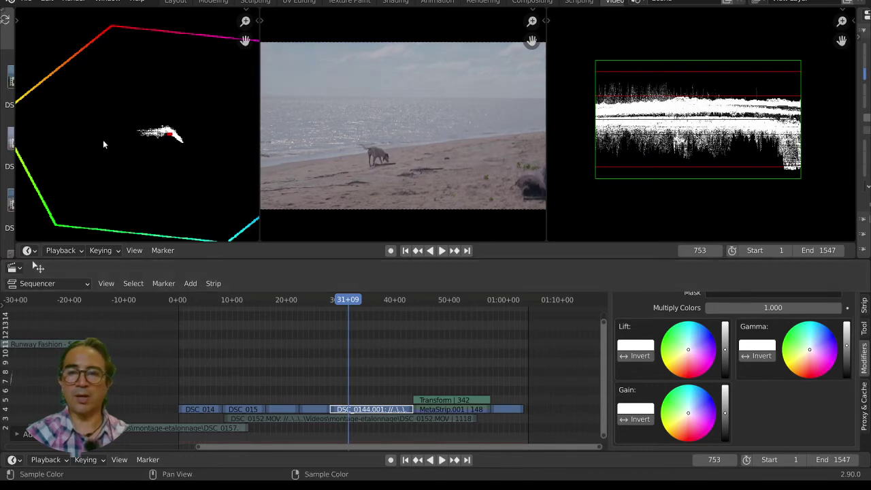
Tint DSC_0144.001's Gamma slightly toward blue and its Lift slightly toward red, using the vectorscope as reference.
scroll(149, 118, "up", 3)
middle_click_drag(224, 158, 150, 150)
scroll(136, 124, "down", 3)
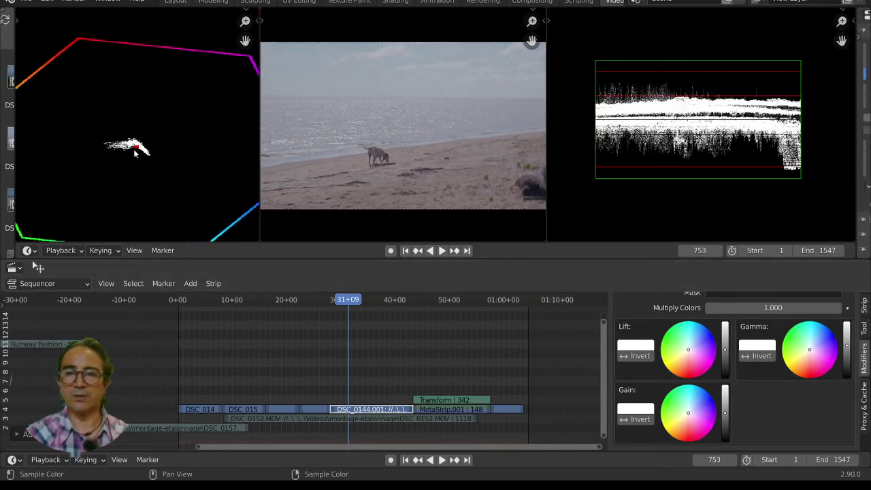
scroll(138, 148, "up", 3)
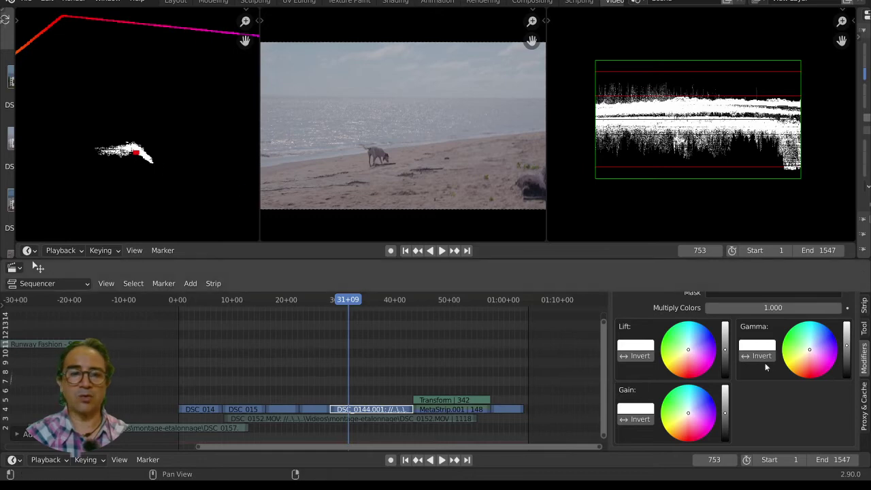
scroll(202, 132, "down", 3)
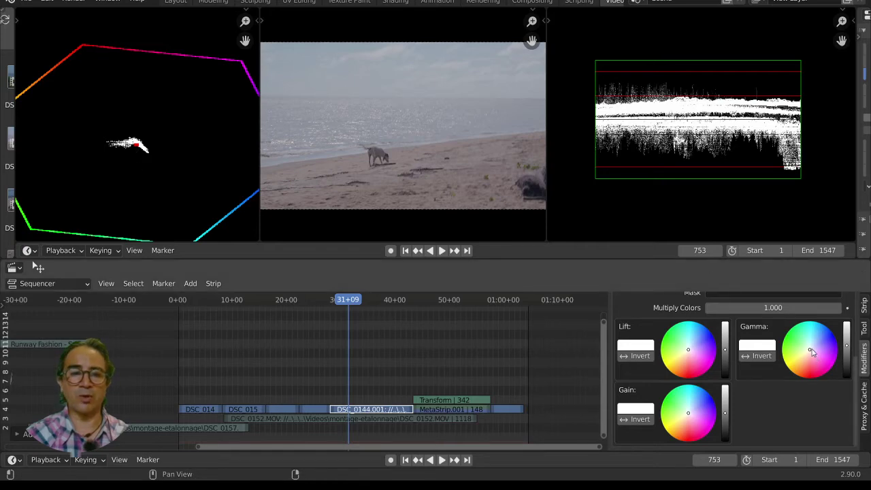
left_click_drag(809, 349, 815, 346)
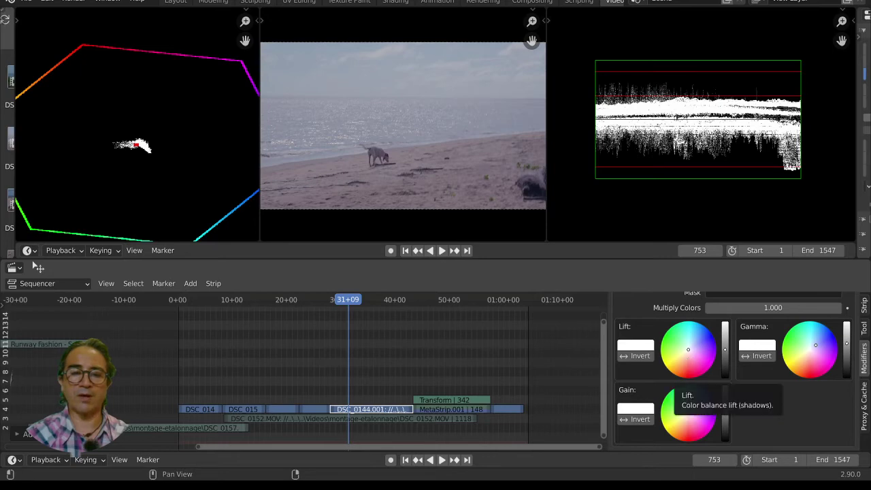
left_click_drag(689, 354, 687, 354)
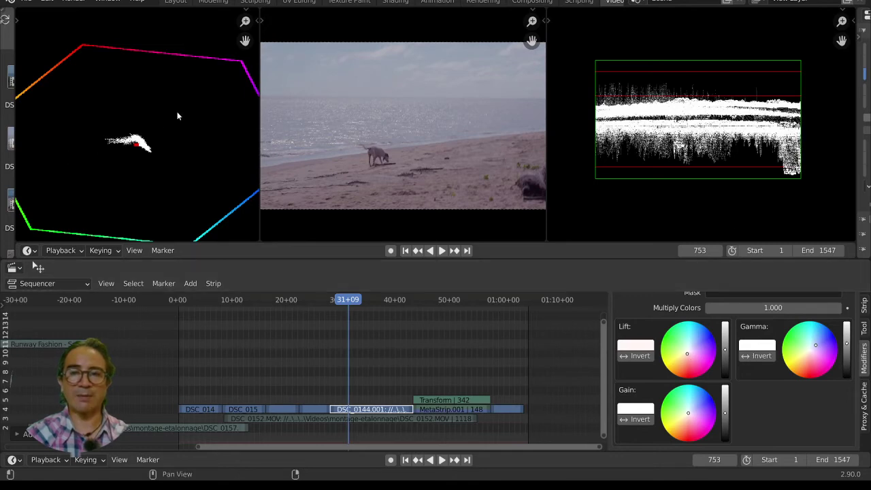
scroll(162, 145, "down", 1)
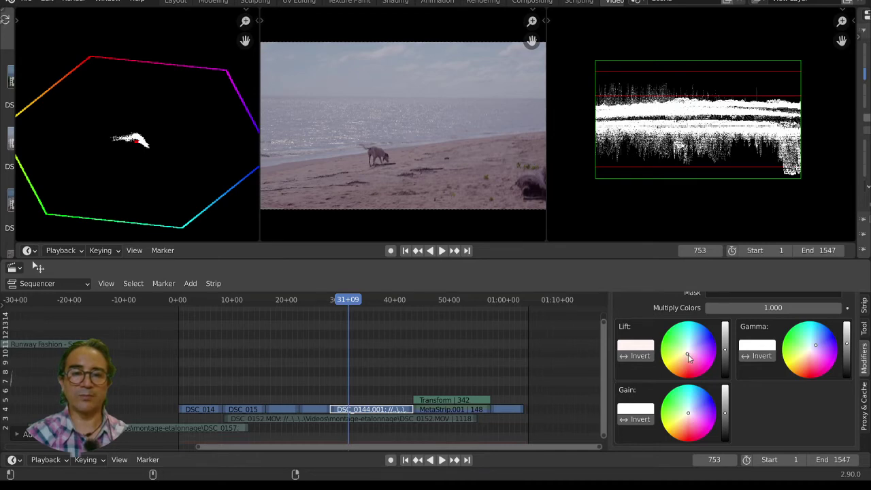
left_click_drag(687, 354, 688, 355)
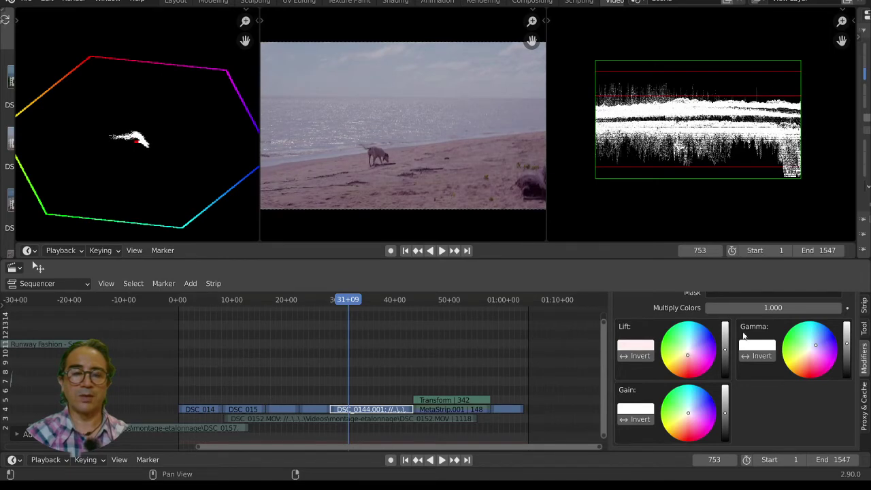
Try different Gamma tints on DSC_0144.001, ending on a cyan-blue hue.
mouse_move(816, 350)
left_mouse_down()
mouse_move(813, 334)
mouse_move(811, 342)
mouse_move(795, 338)
mouse_move(806, 344)
mouse_move(803, 353)
left_mouse_up()
mouse_move(794, 352)
left_mouse_down()
mouse_move(808, 361)
mouse_move(809, 335)
left_mouse_up()
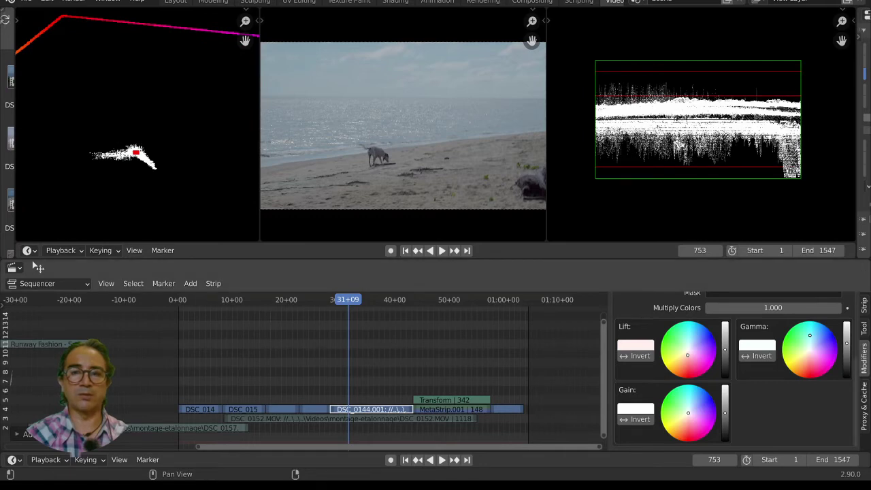
left_click_drag(810, 336, 814, 337)
scroll(416, 170, "down", 1)
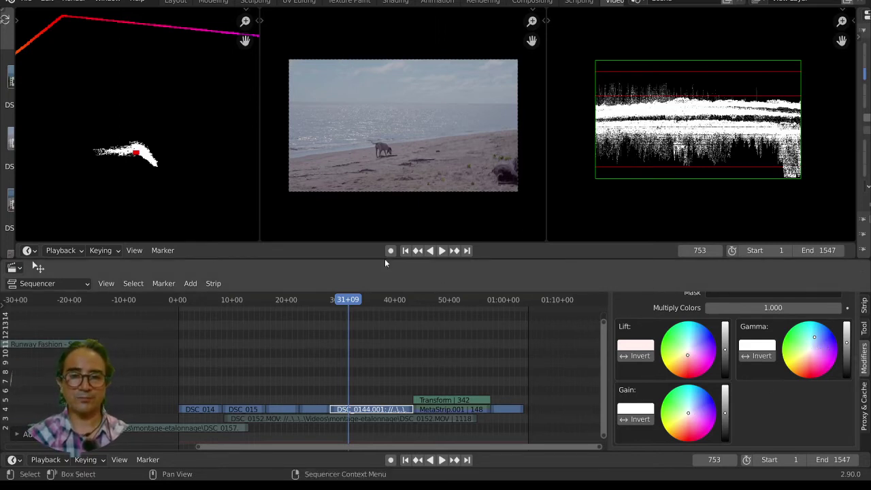
Play across the cut between the preceding dog strip and DSC_0144.001 to compare their colours.
scroll(188, 113, "down", 4)
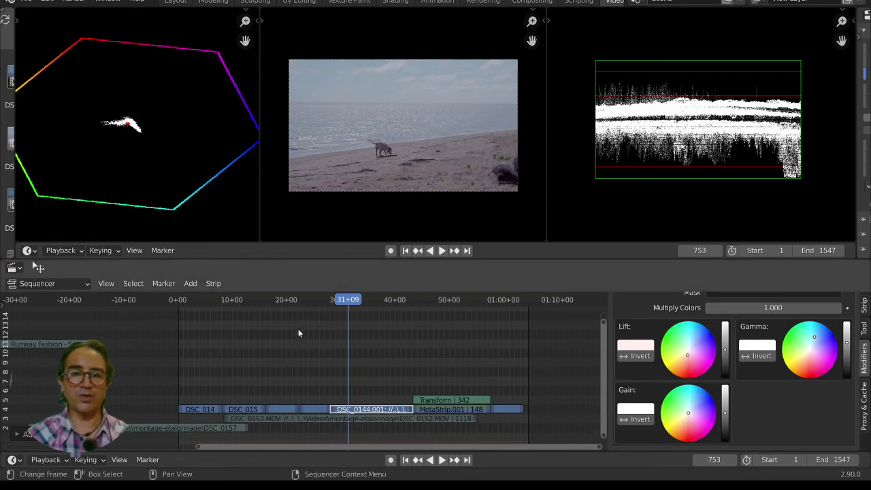
left_click(313, 300)
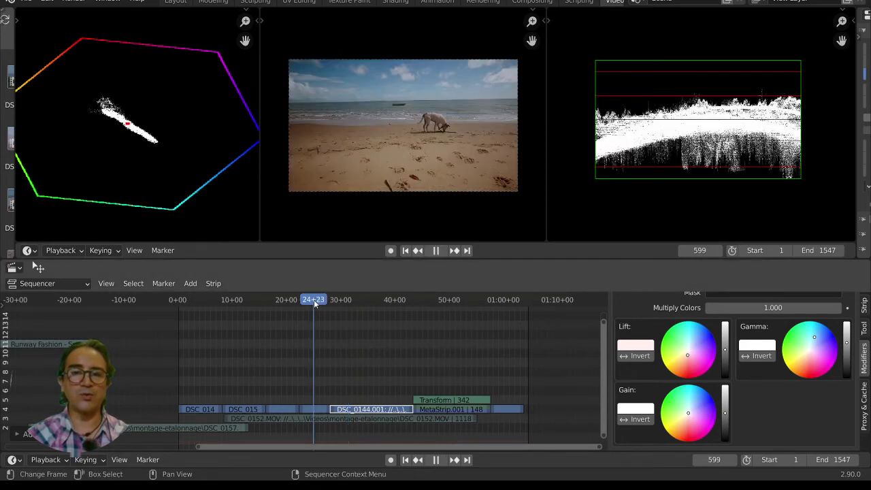
key("space")
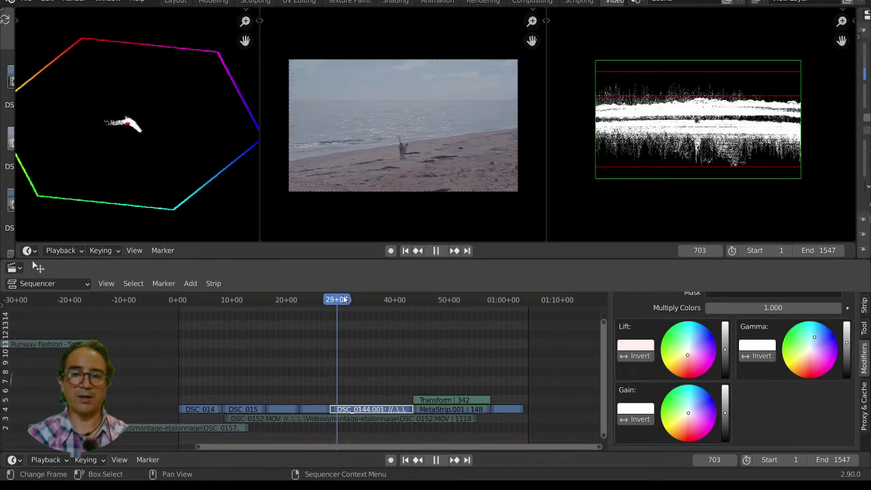
key("space")
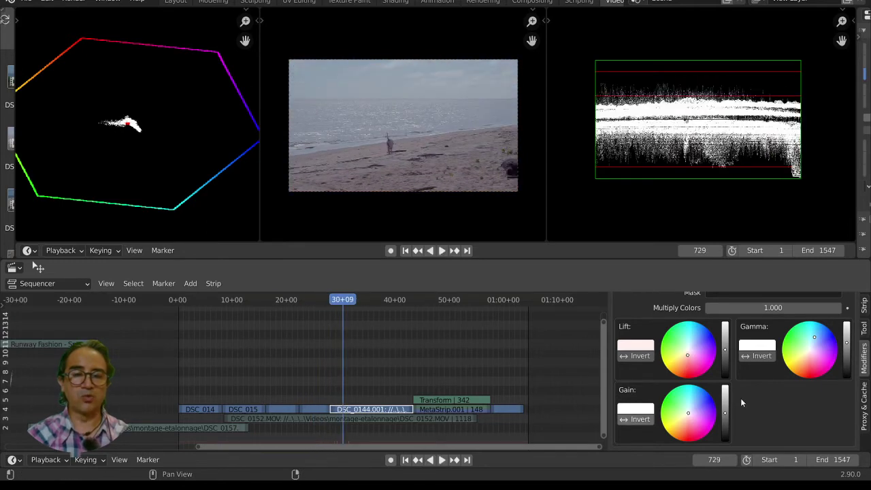
Refine DSC_0144.001's Color Balance with a slightly blue Gain, a slightly red Gamma and a slightly magenta-red Lift.
left_click(693, 409)
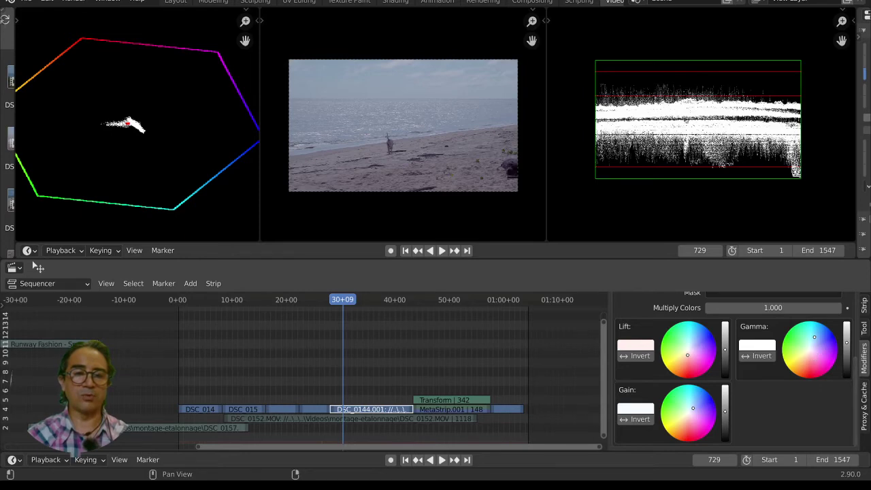
left_click(811, 351)
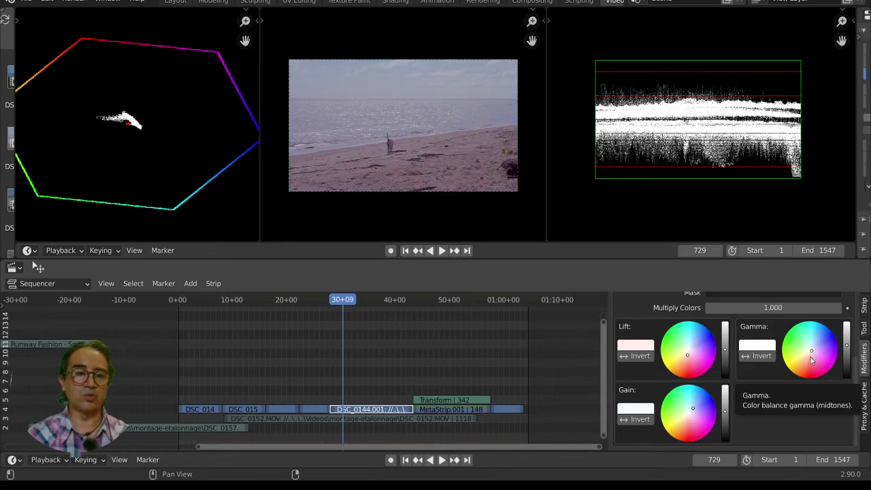
left_click(811, 354)
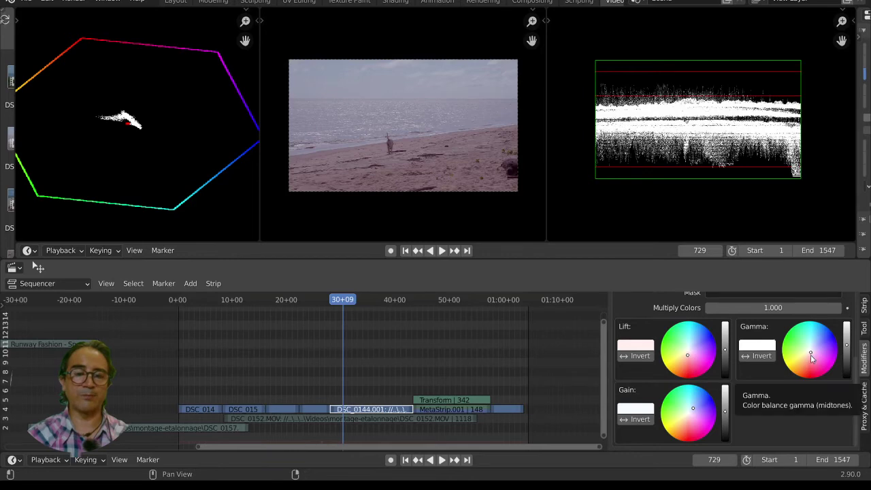
left_click(688, 354)
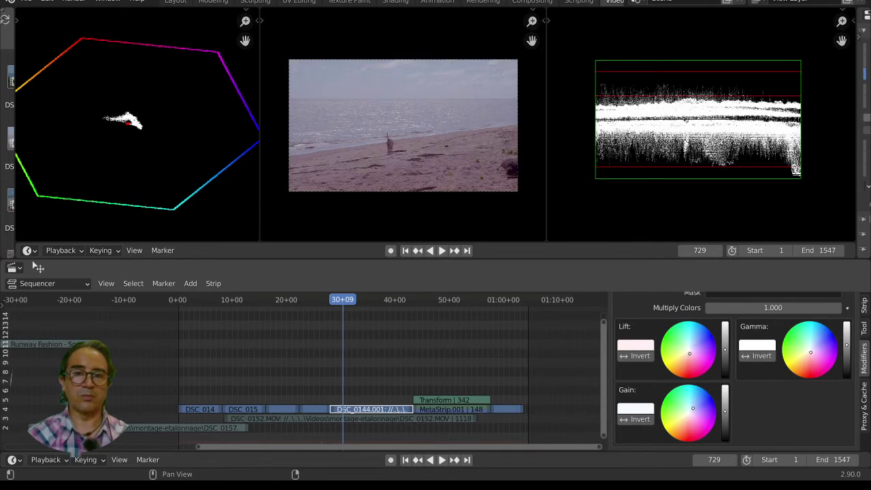
Refine DSC_0144.001's Color Balance with a redder Lift, a darker Gamma and a slightly brighter Gain.
left_click_drag(689, 353, 689, 358)
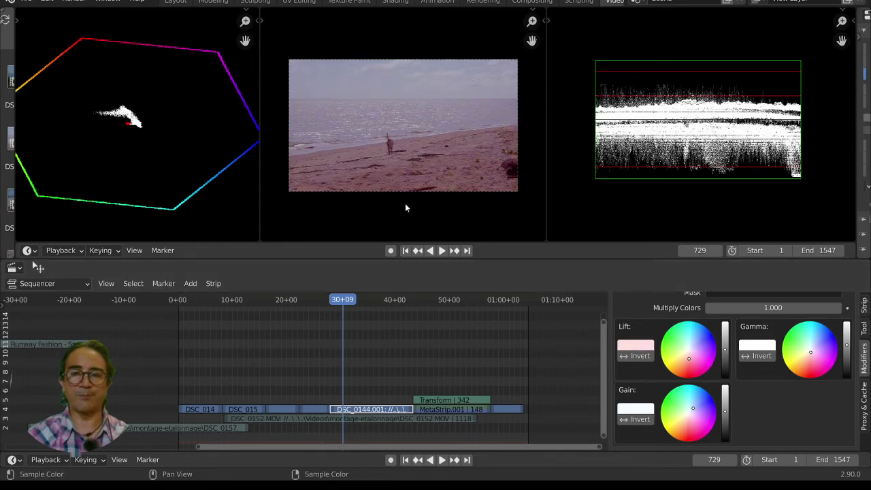
scroll(381, 145, "up", 4)
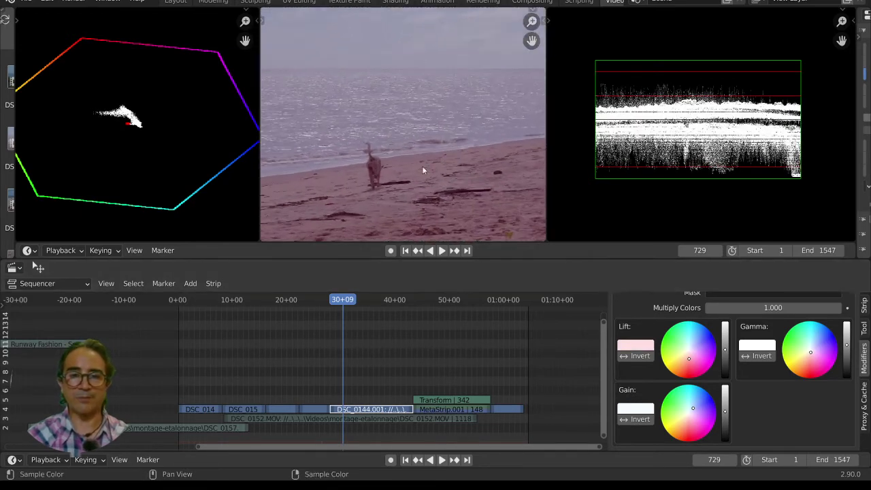
middle_click_drag(422, 170, 417, 119)
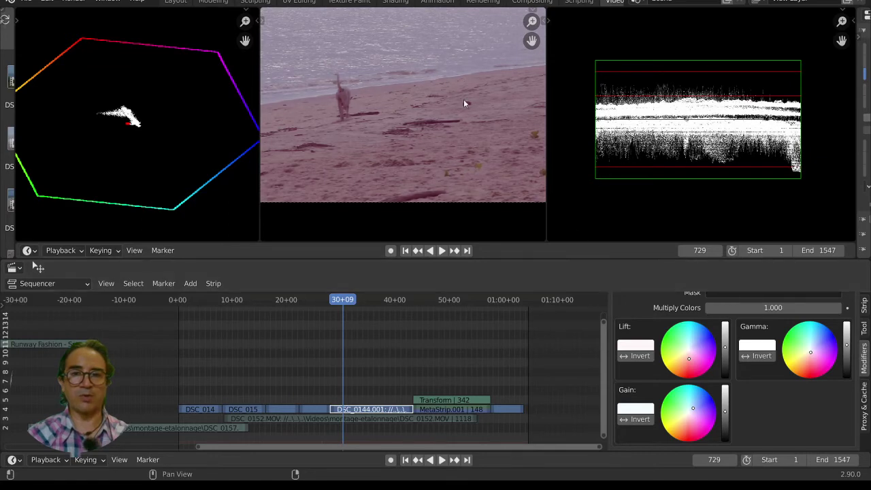
scroll(460, 99, "down", 1)
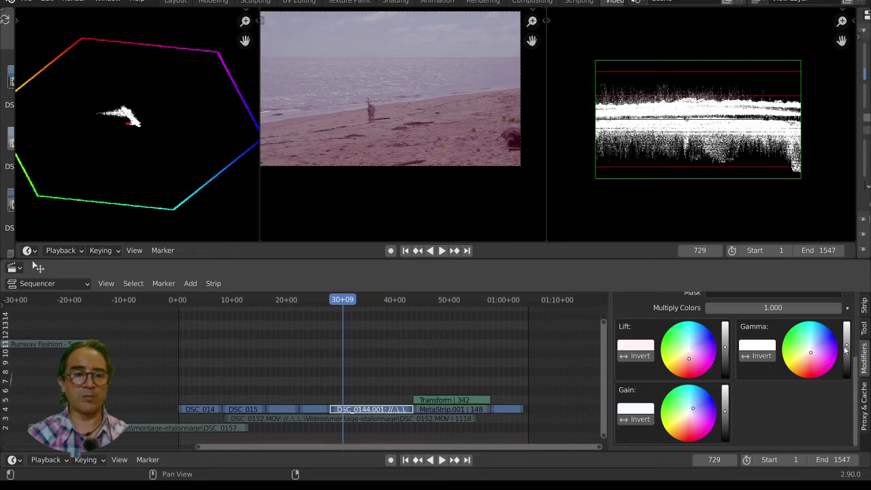
left_click_drag(846, 346, 847, 352)
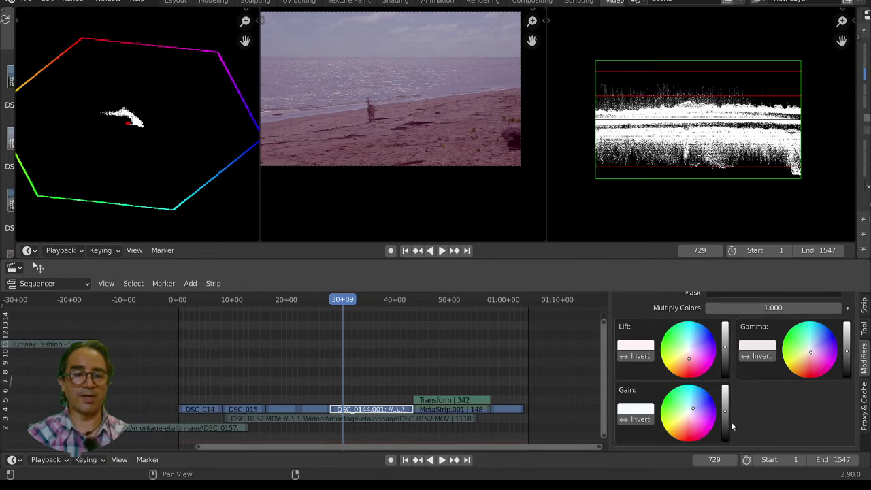
left_click_drag(725, 419, 725, 415)
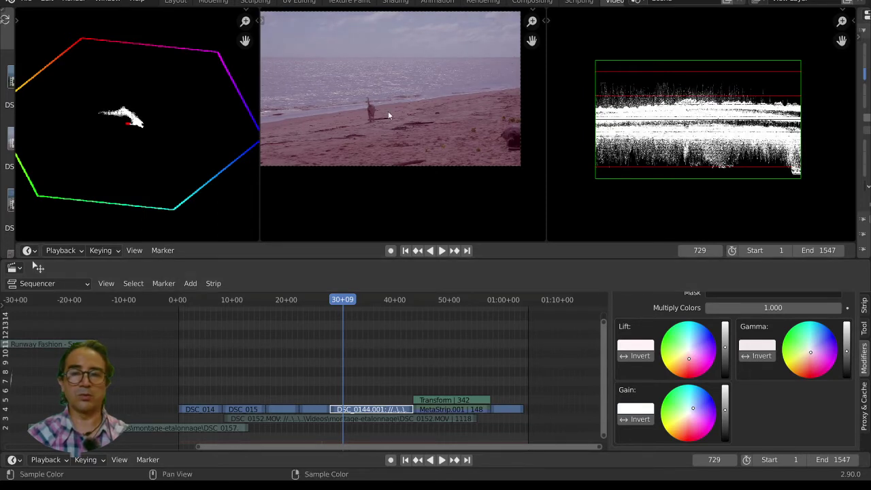
Ease DSC_0144.001's Lift to a fainter magenta-red tint and bring its Gain almost to neutral, checking the dog and sand up close.
scroll(397, 121, "up", 1)
scroll(398, 121, "up", 4)
middle_click_drag(350, 106, 415, 94)
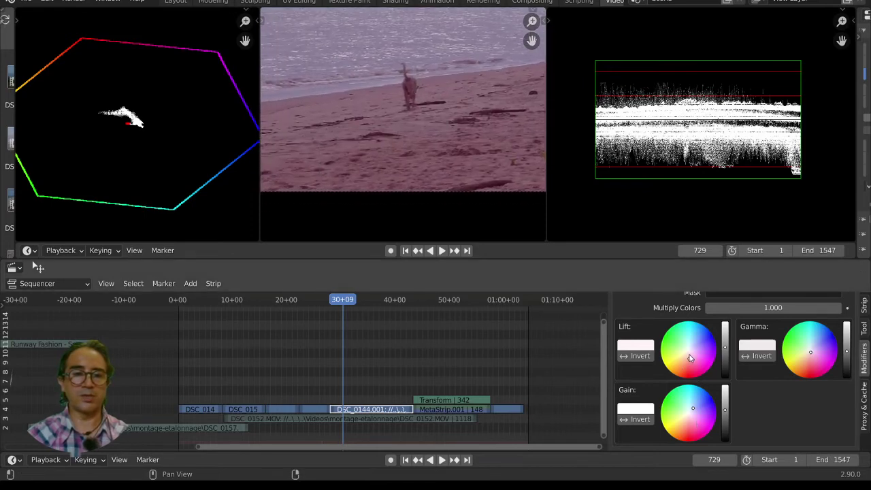
left_click_drag(689, 355, 689, 355)
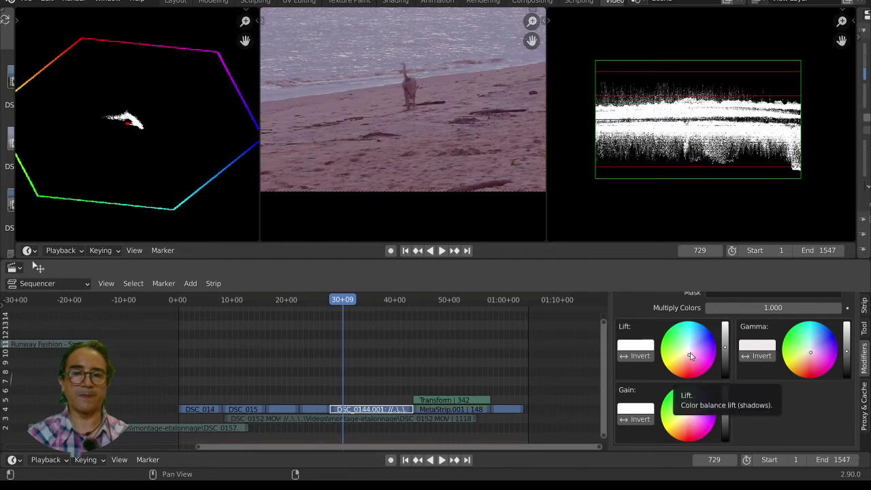
left_click_drag(689, 358, 691, 356)
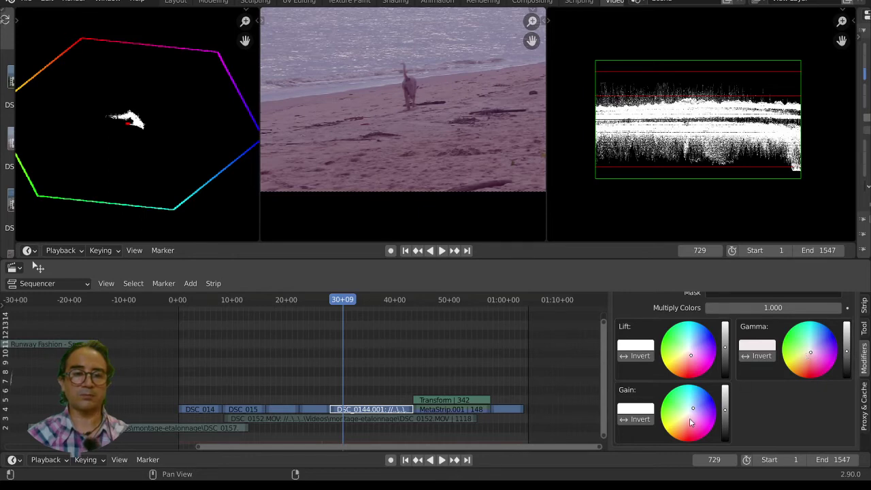
left_click_drag(693, 408, 692, 413)
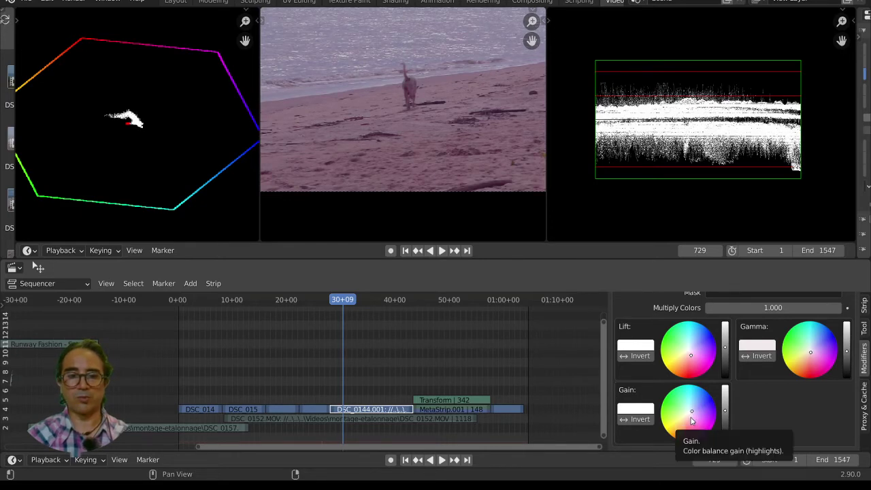
left_click_drag(691, 417, 690, 414)
scroll(399, 129, "down", 4)
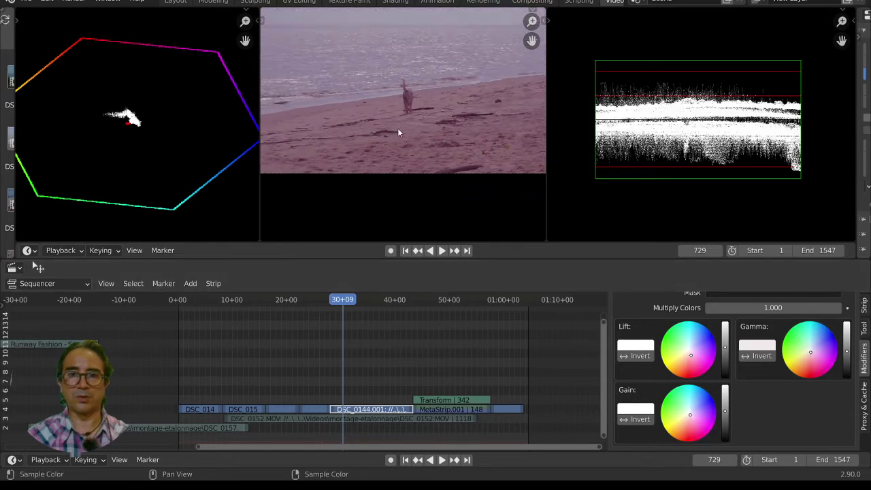
key("Home")
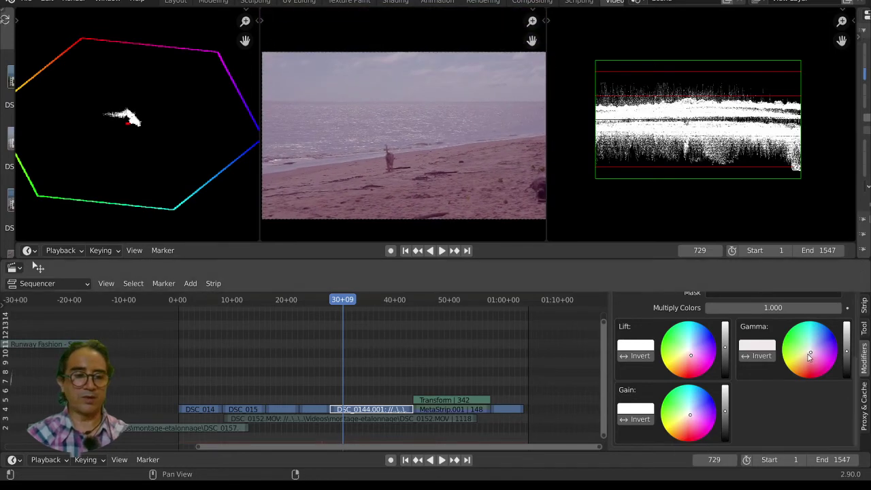
Brighten DSC_0144.001's Gamma and tint it toward green, and shift its Lift toward red to balance the sand.
left_click_drag(810, 354, 848, 350)
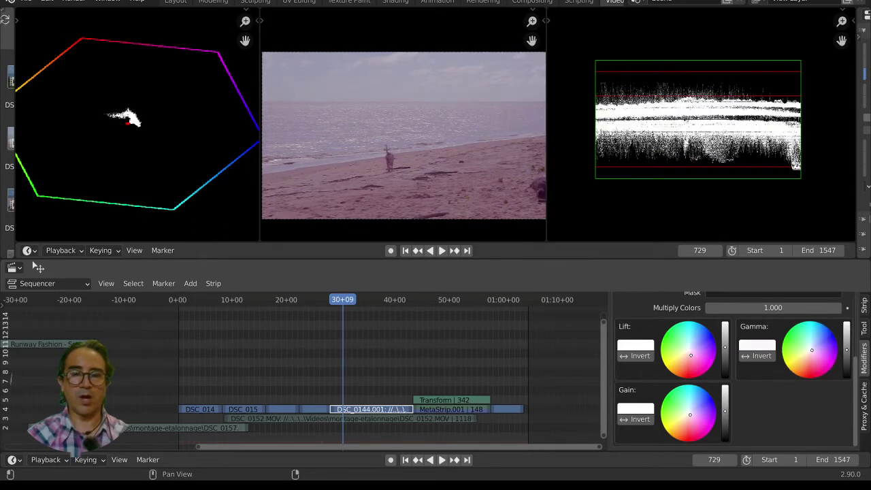
left_click_drag(691, 355, 691, 354)
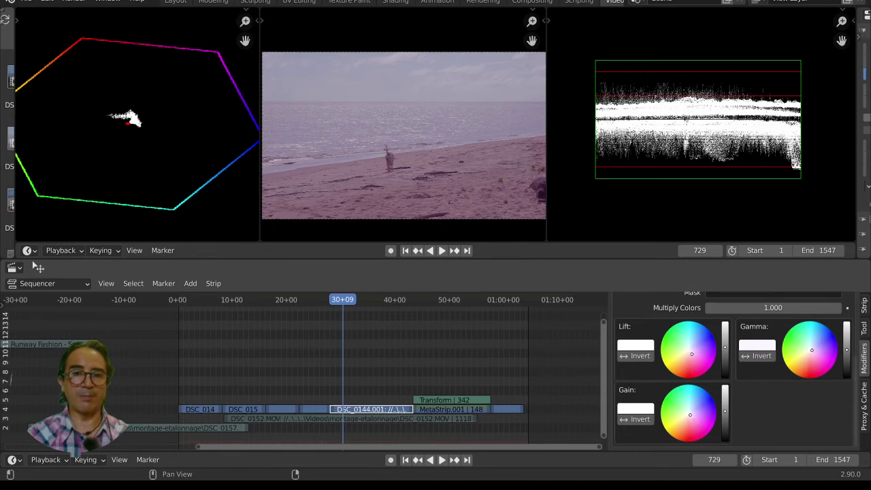
mouse_move(811, 349)
left_mouse_down()
mouse_move(806, 357)
mouse_move(817, 340)
mouse_move(801, 340)
left_mouse_up()
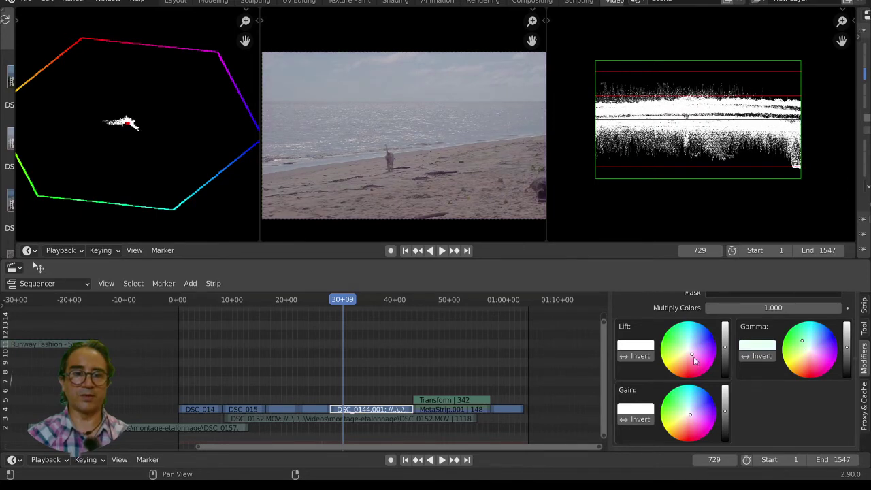
left_click_drag(694, 361, 689, 361)
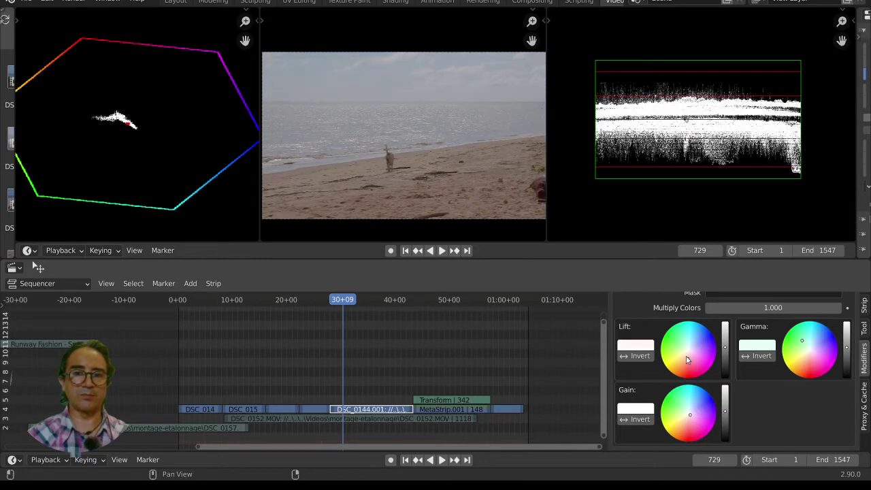
Try small Gain shifts around neutral on DSC_0144.001, ending on a slightly blue tint.
scroll(439, 160, "down", 2)
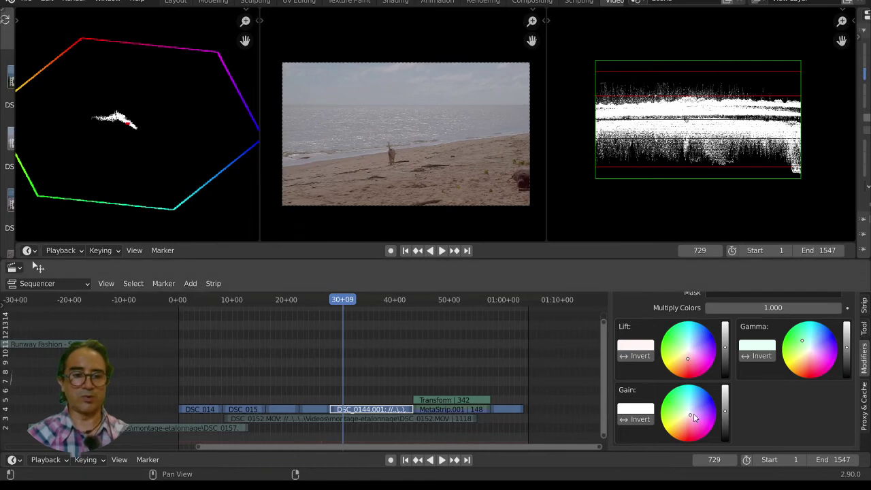
left_click_drag(690, 414, 693, 412)
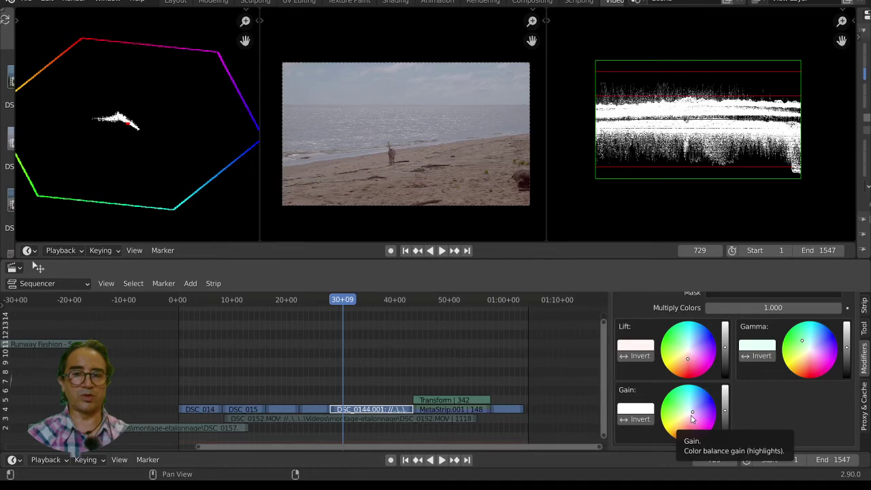
left_click(691, 418)
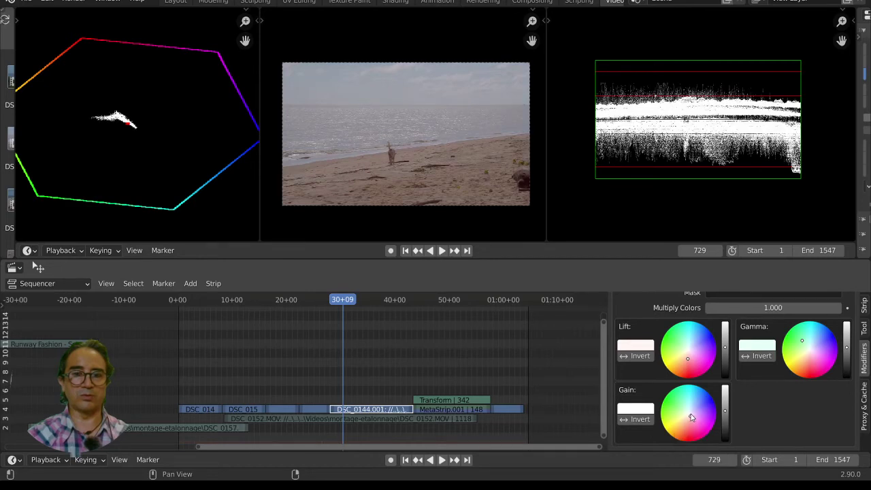
left_click_drag(689, 416, 688, 412)
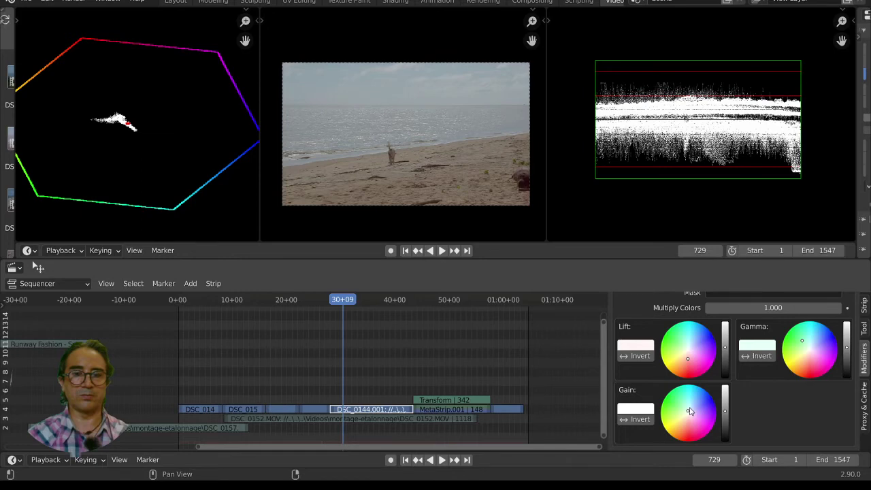
left_click(693, 409)
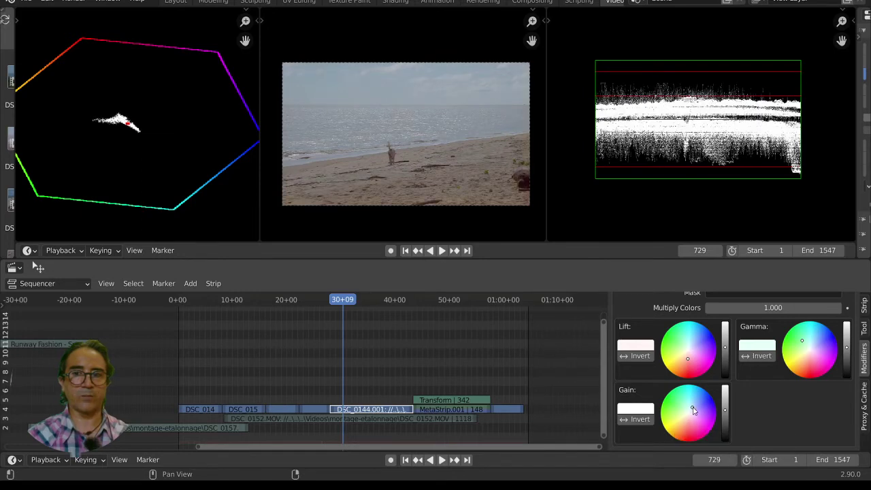
left_click(694, 407)
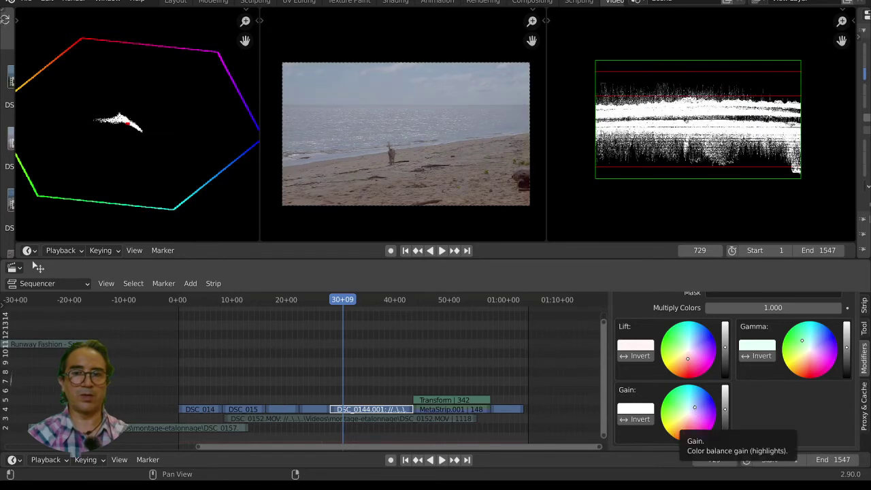
left_click(695, 408)
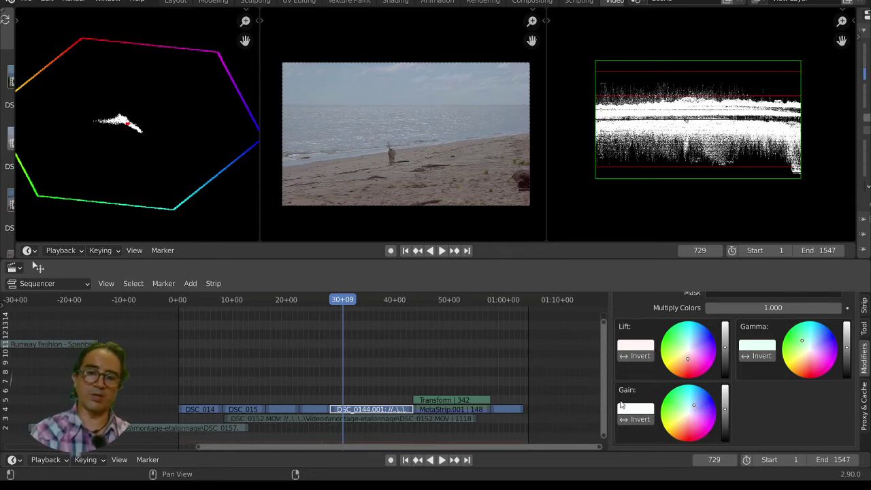
Play from the preceding dog strip into DSC_0144.001 to compare the two shots' colours.
left_click(310, 295)
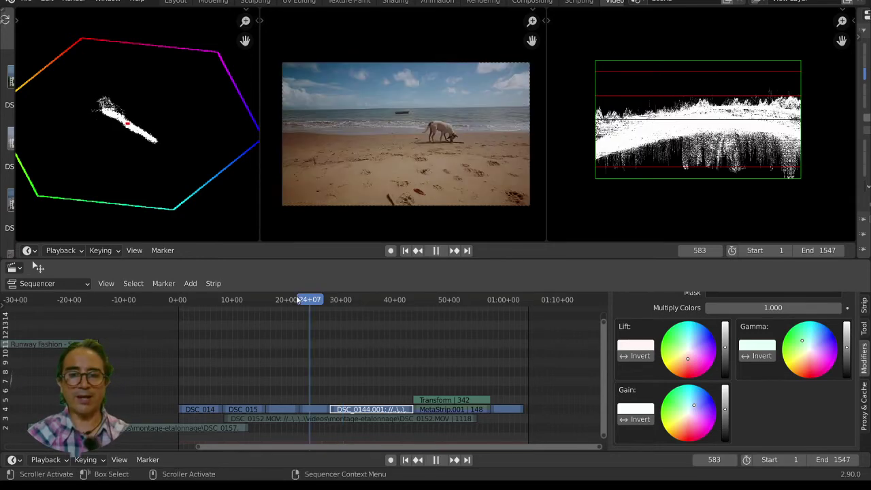
key("space")
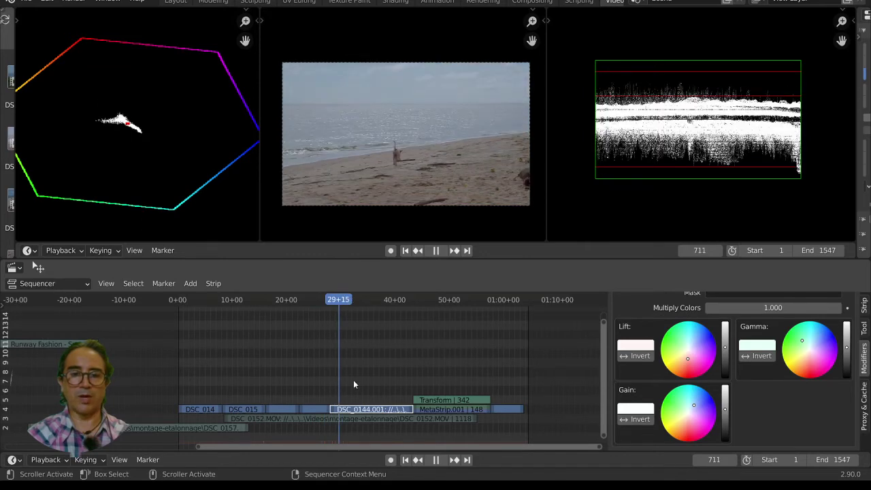
key("space")
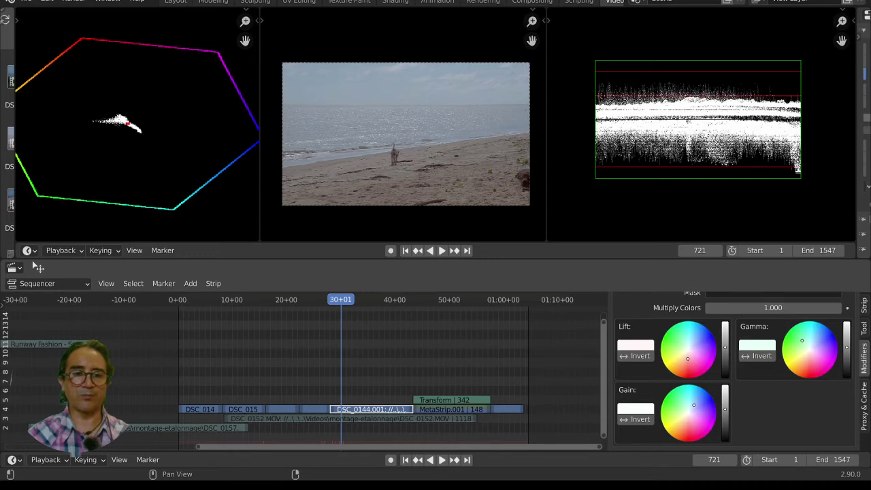
Darken DSC_0144.001's Lift and replay the transition from the preceding dog strip to check the match.
key("ctrl+z")
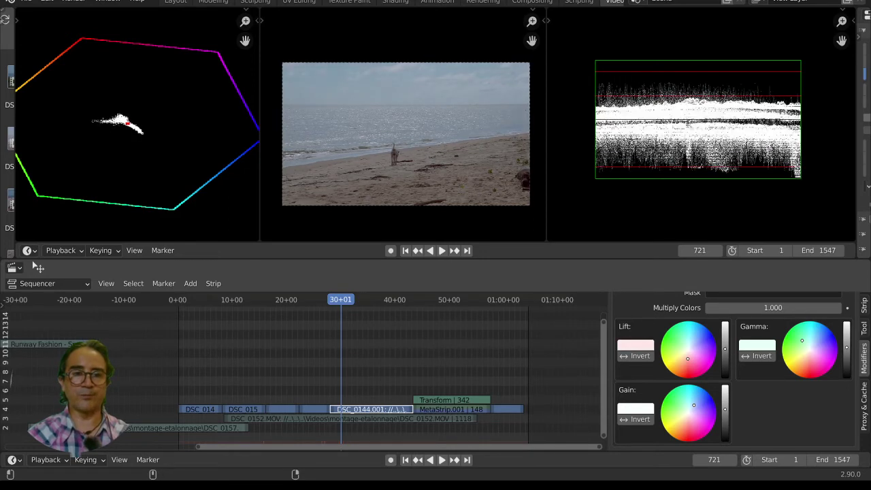
left_click(315, 300)
key("space")
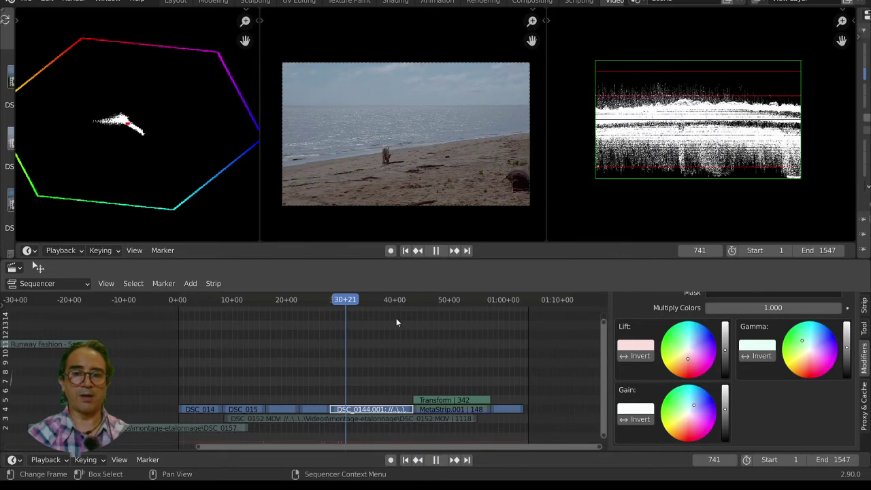
key("space")
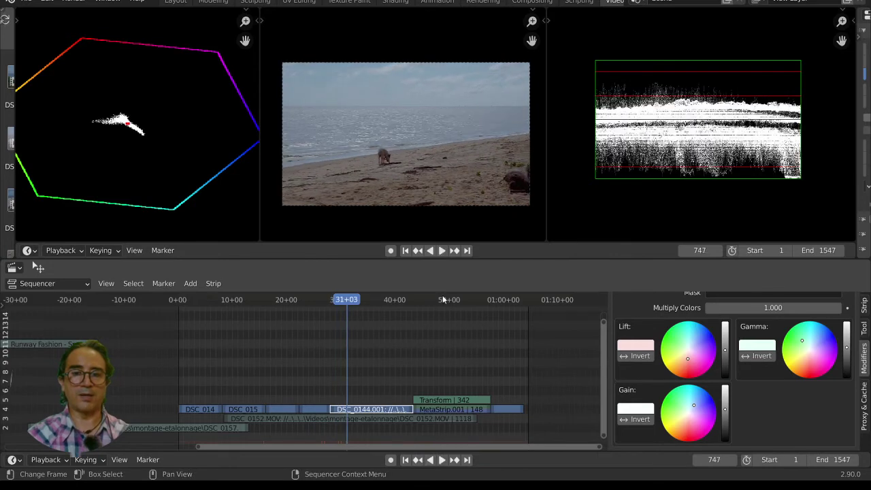
Move the playhead to frame 1153 and delete the Transform effect strip above MetaStrip.001.
left_click(443, 401)
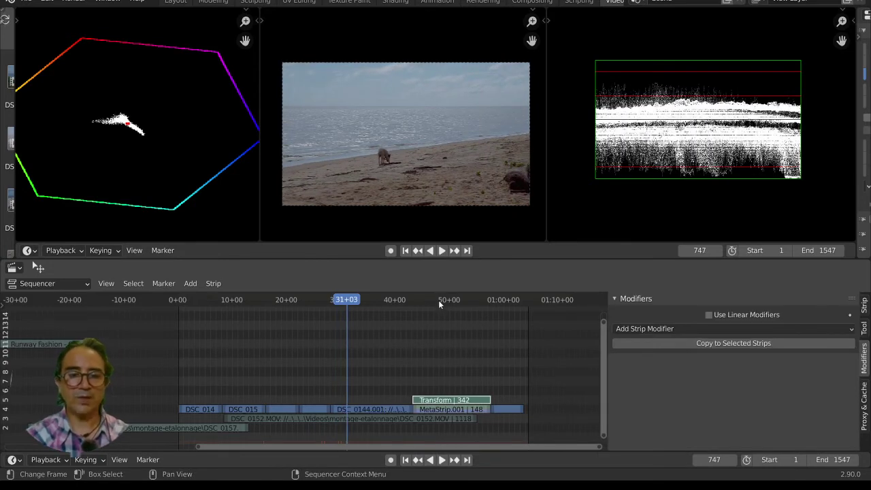
left_click(440, 318)
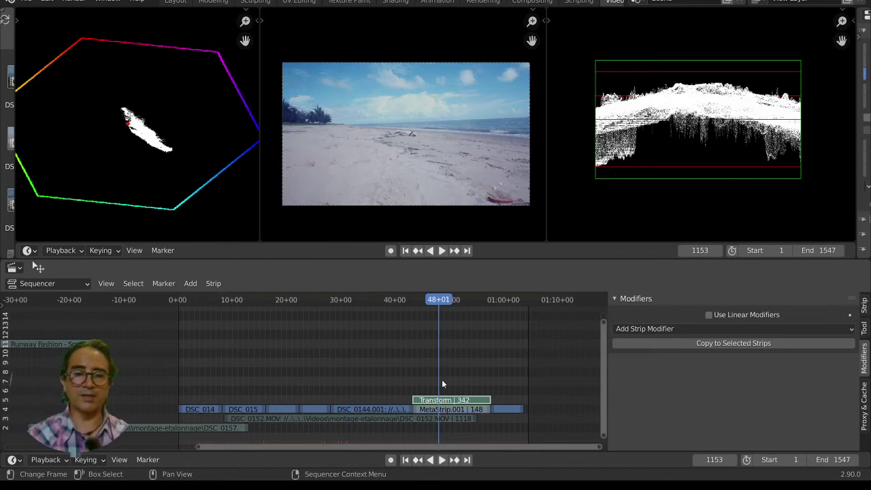
left_click(445, 408)
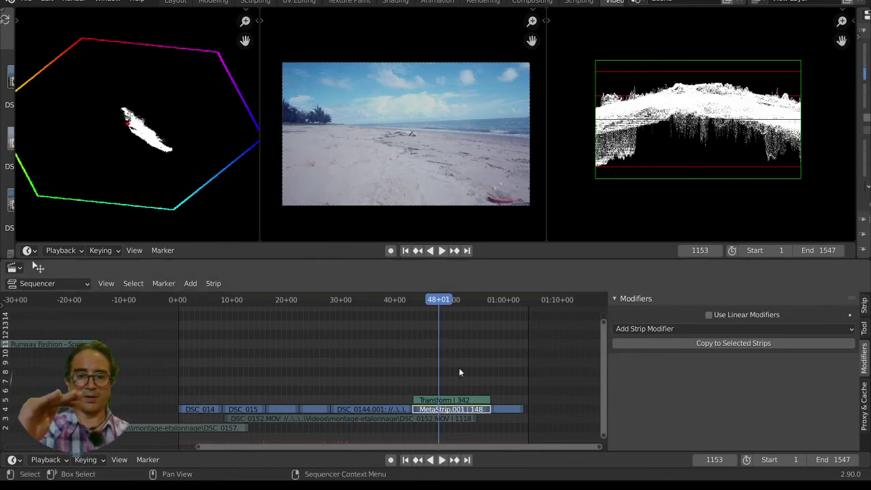
left_click(452, 401)
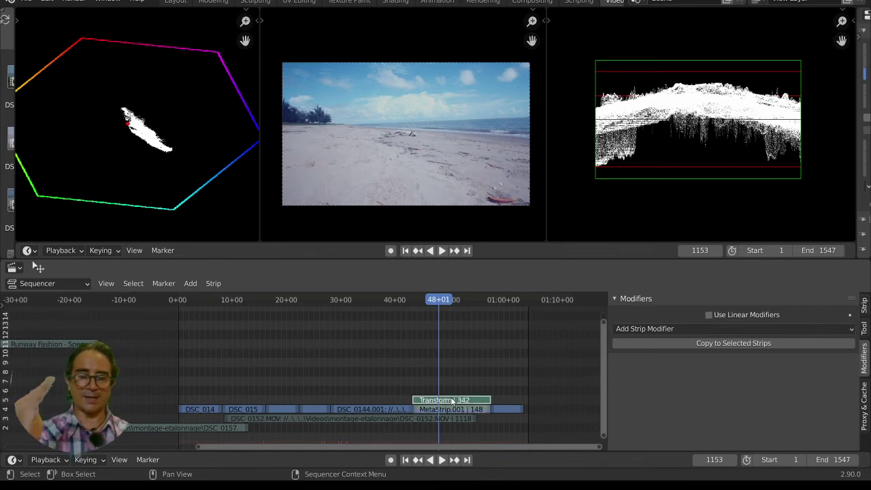
key("Delete")
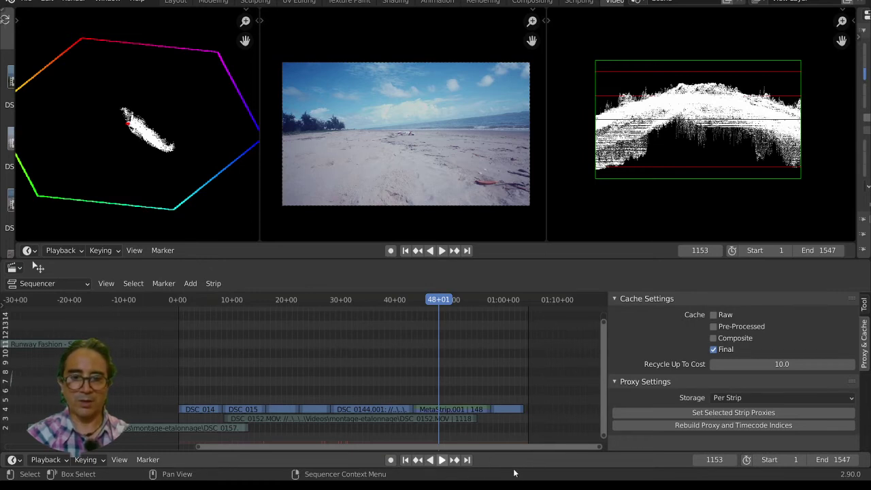
scroll(454, 412, "up", 5)
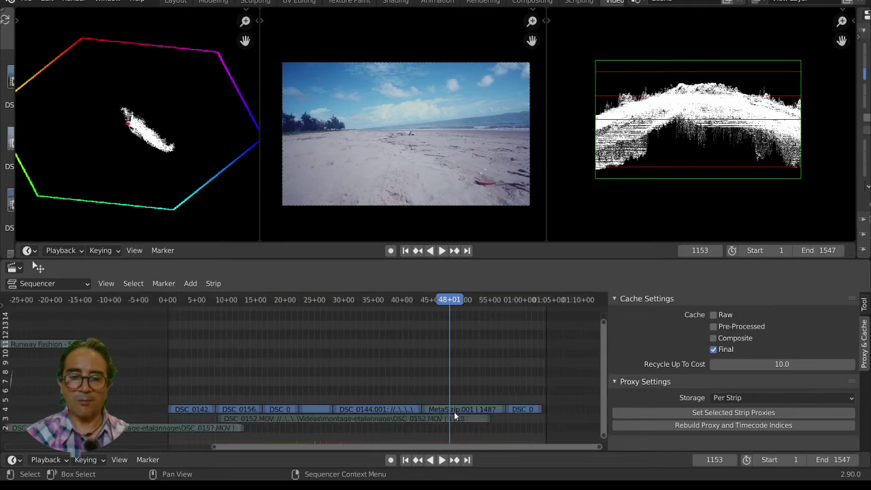
Add a Transform effect strip to MetaStrip.001, with the whole preview frame in view.
scroll(442, 408, "right", 4, "ctrl")
left_click(403, 409)
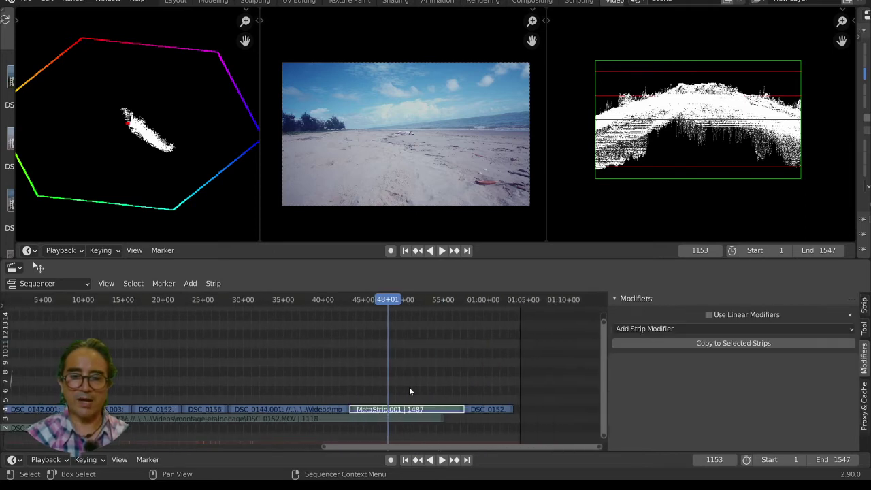
key("Home")
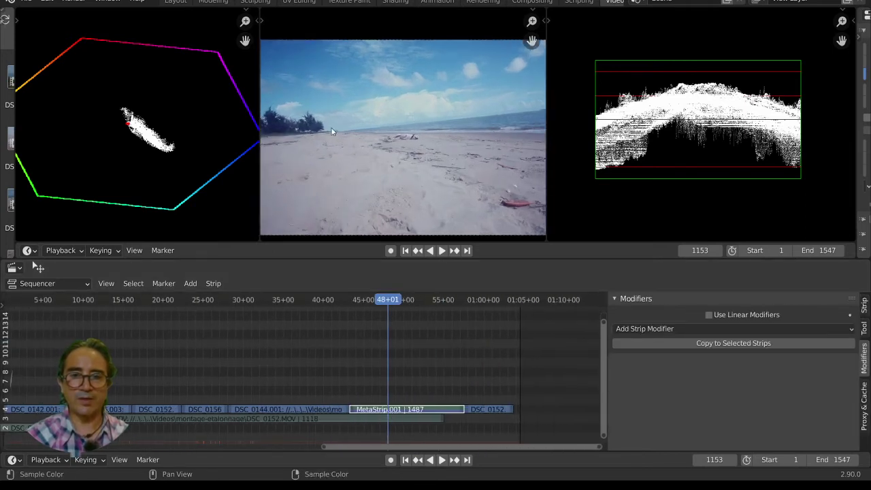
scroll(426, 160, "down", 3)
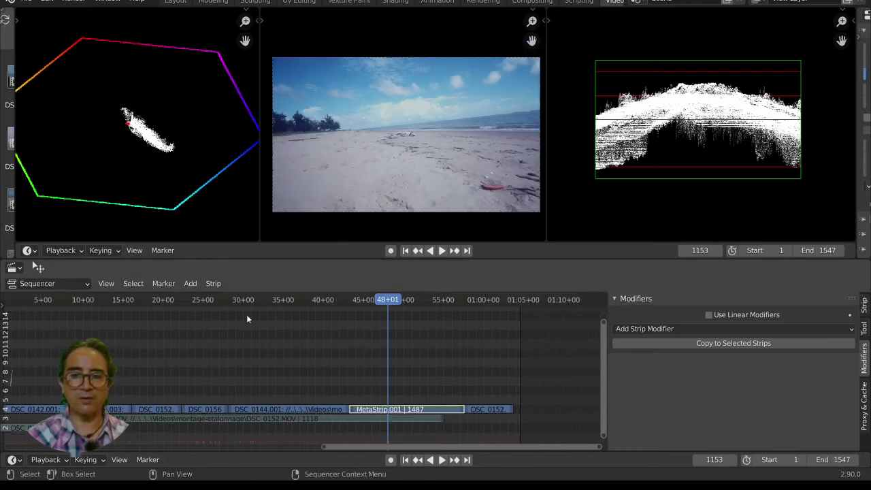
key("shift+a")
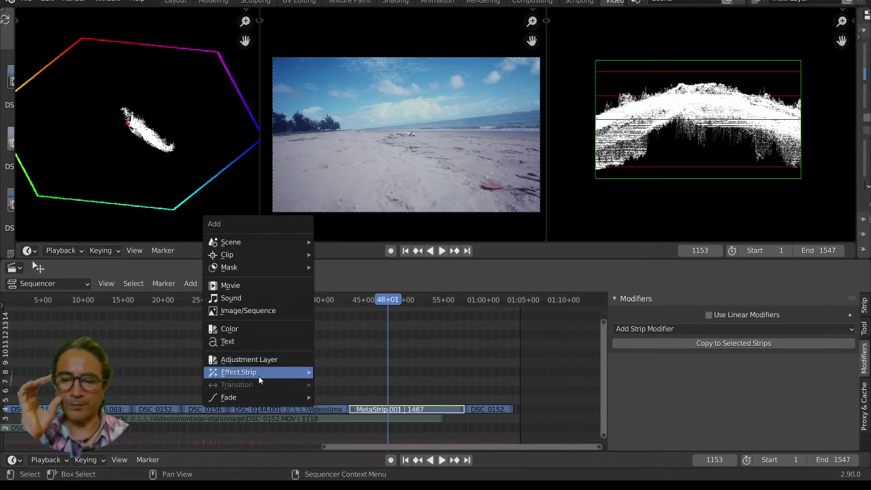
mouse_move(256, 372)
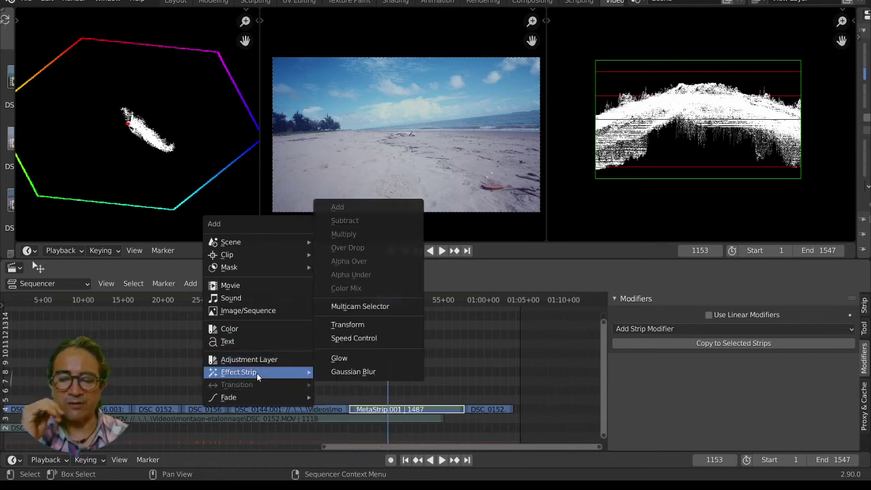
left_click(346, 325)
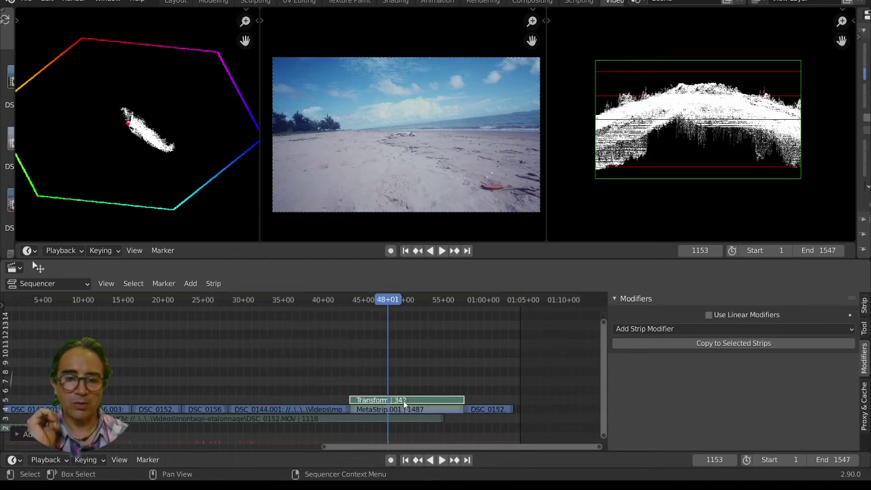
Straighten the horizon with the Transform strip: enable Uniform Scale, set Rotation to -4.070 and Scale to 1.126.
scroll(407, 403, "up", 3)
left_click(864, 305)
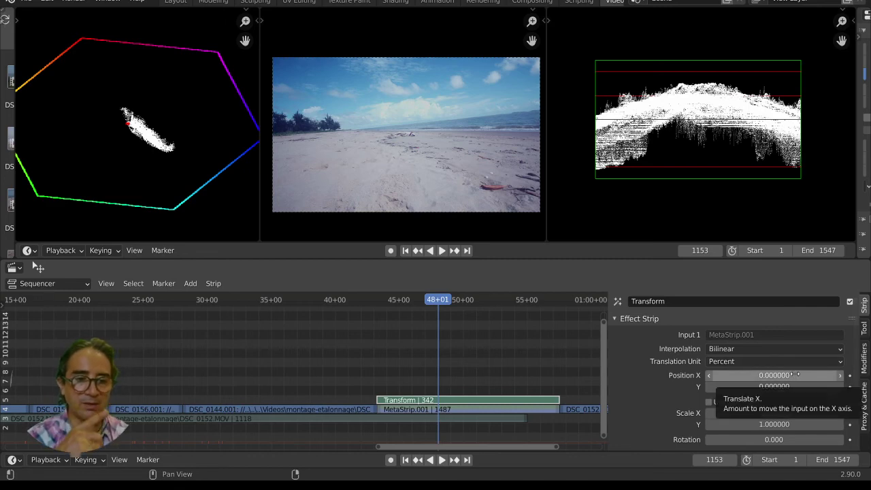
scroll(648, 364, "down", 3)
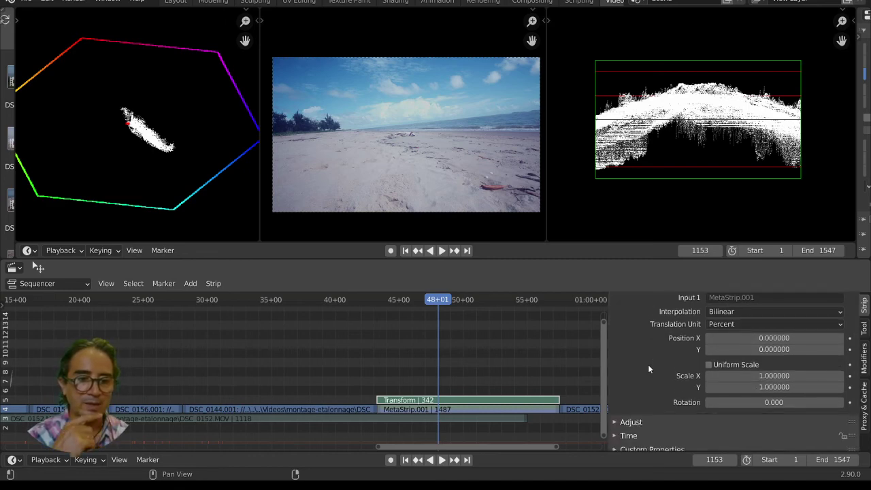
left_click(709, 359)
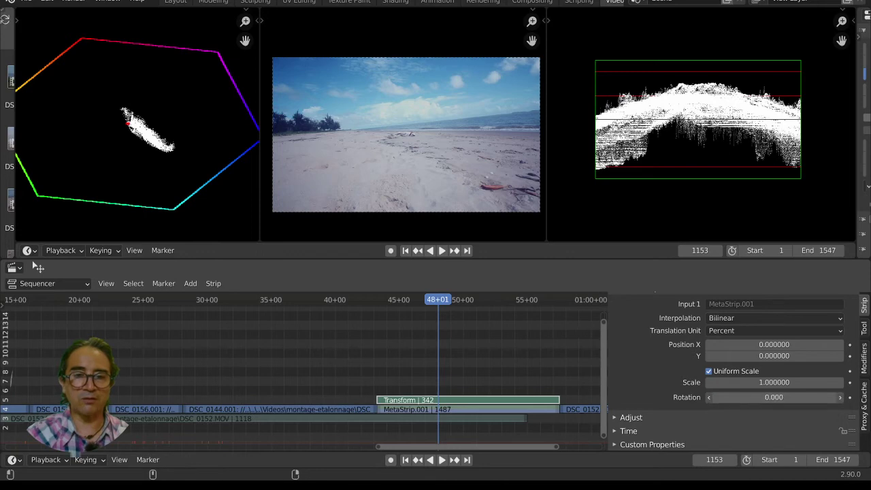
left_click_drag(774, 396, 727, 396)
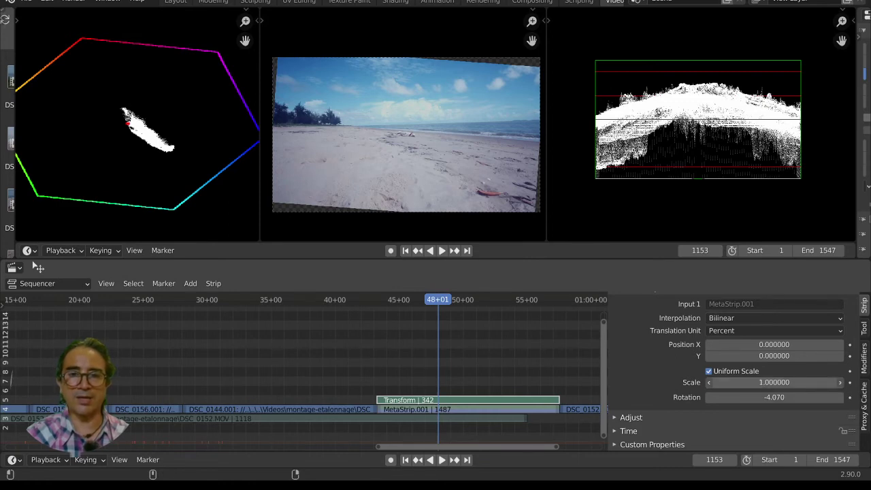
left_click_drag(748, 382, 767, 382)
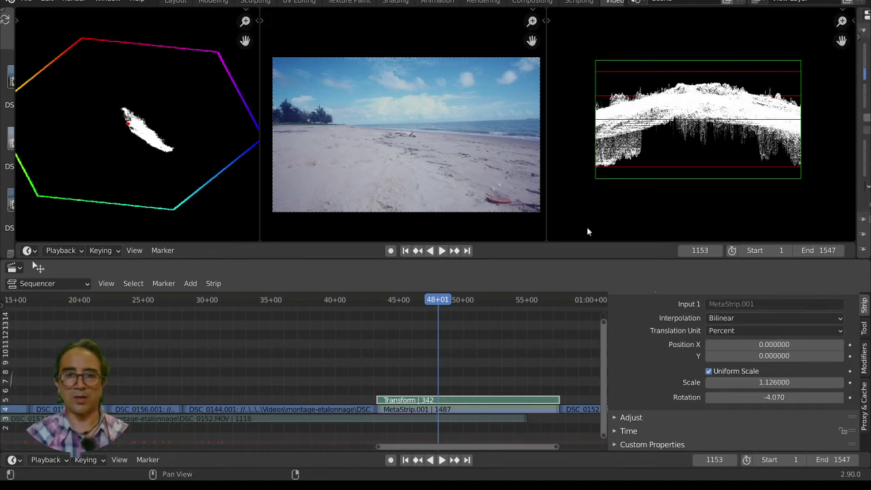
Play the transition from DSC_0144.001 into the transformed MetaStrip.001 to check the framing.
left_click(370, 303)
key("space")
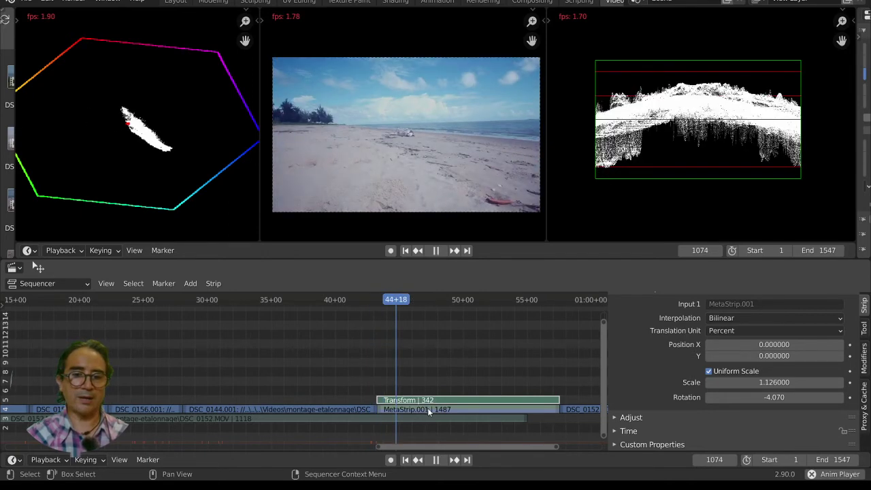
key("space")
Add a Color Balance modifier to MetaStrip.001, darkening its Gain and slightly lowering its Lift.
left_click(427, 409)
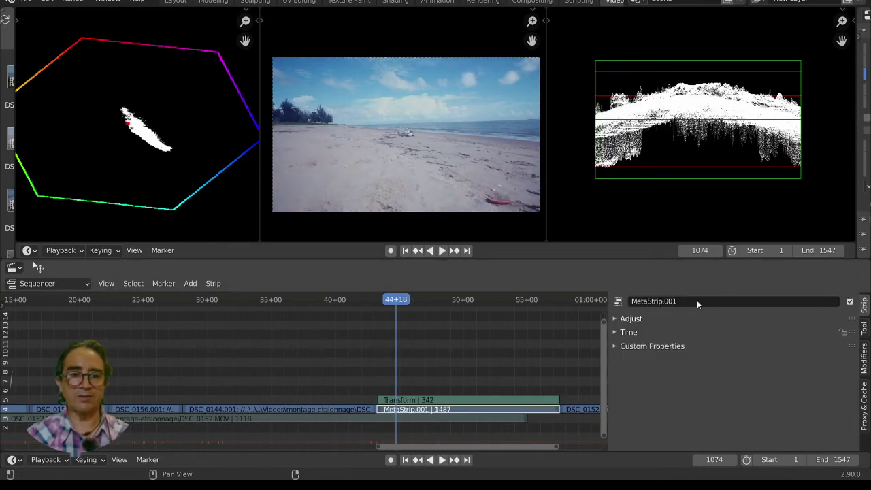
left_click(864, 343)
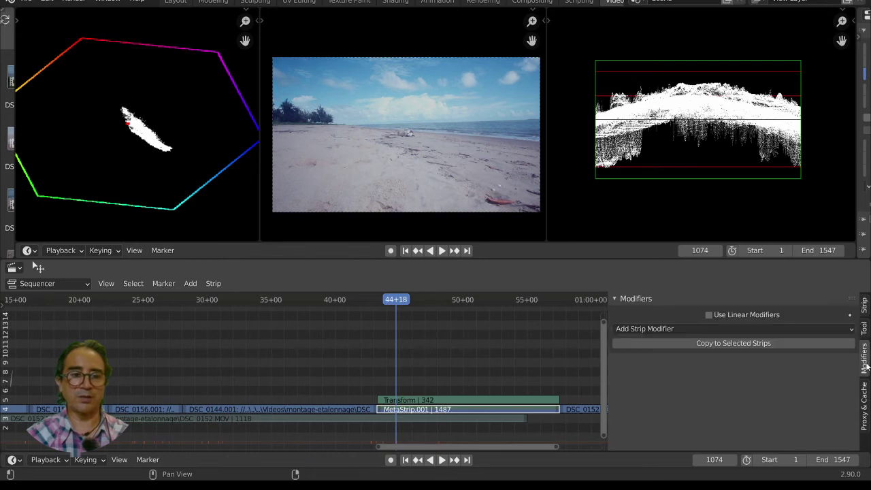
left_click(635, 332)
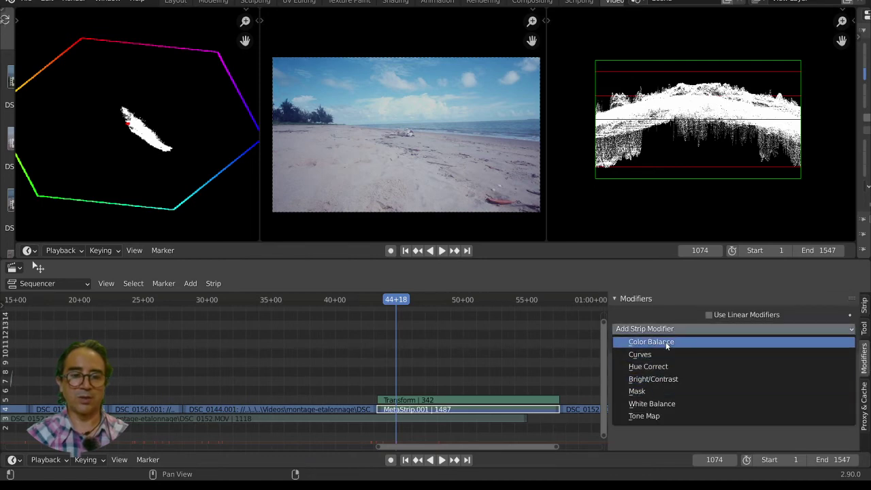
left_click(666, 342)
scroll(850, 347, "down", 2)
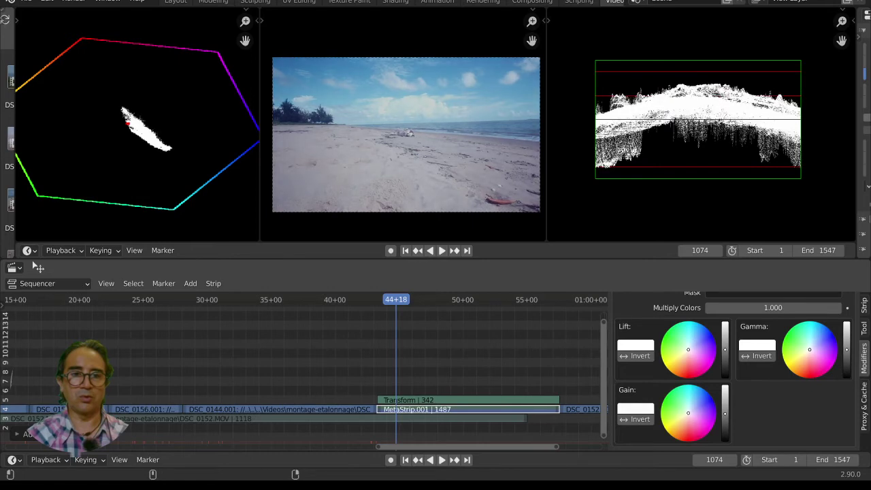
left_click_drag(725, 413, 725, 418)
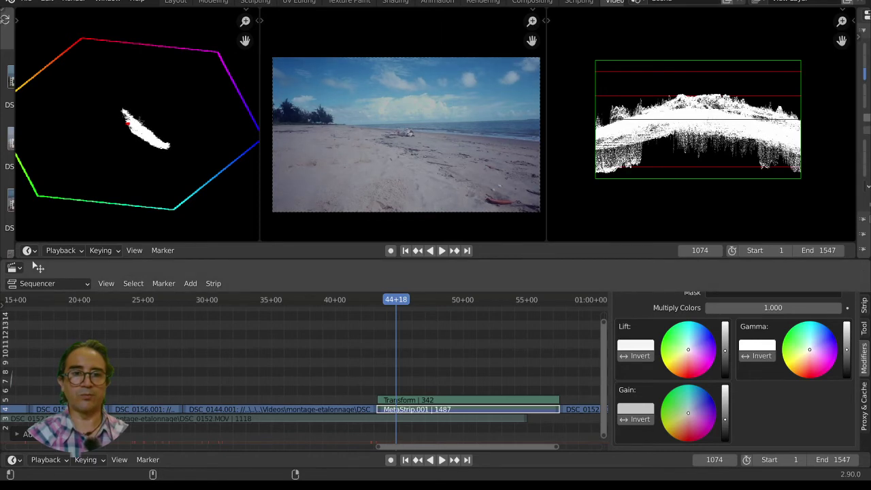
left_click_drag(725, 350, 725, 351)
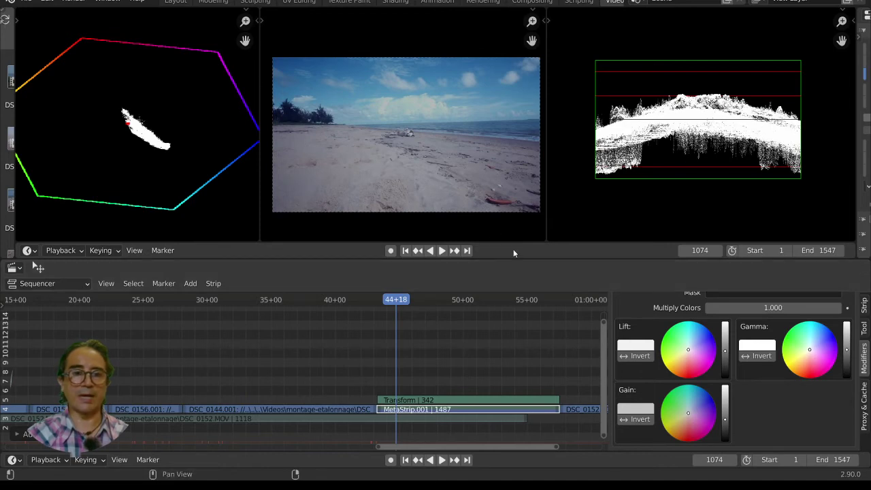
Warm MetaStrip.001 by shifting its Gamma toward yellow-orange and its Lift slightly toward orange.
left_click(810, 353)
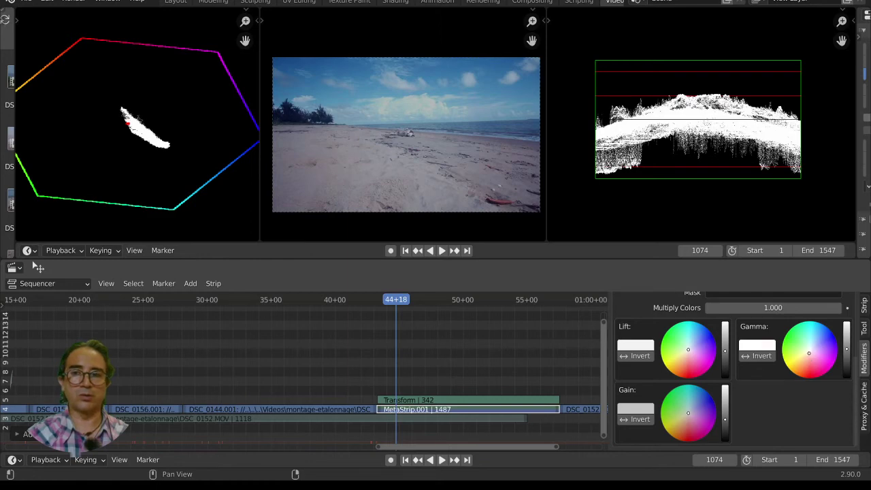
mouse_move(809, 353)
left_mouse_down()
mouse_move(793, 358)
mouse_move(809, 352)
mouse_move(808, 366)
mouse_move(797, 361)
left_mouse_up()
key("ctrl+z")
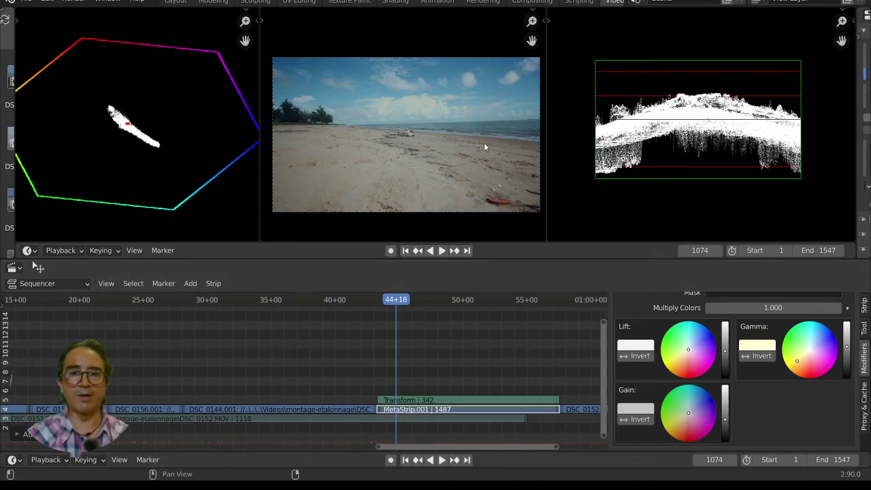
scroll(130, 143, "down", 2)
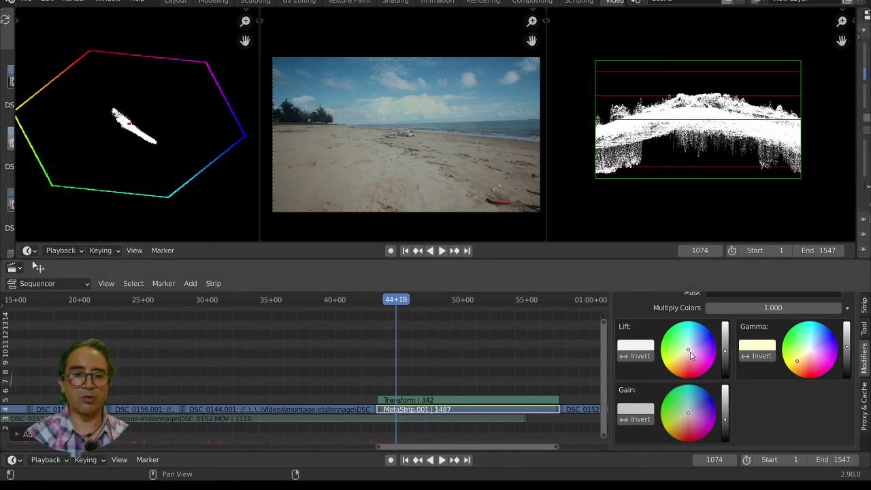
left_click_drag(688, 350, 686, 359)
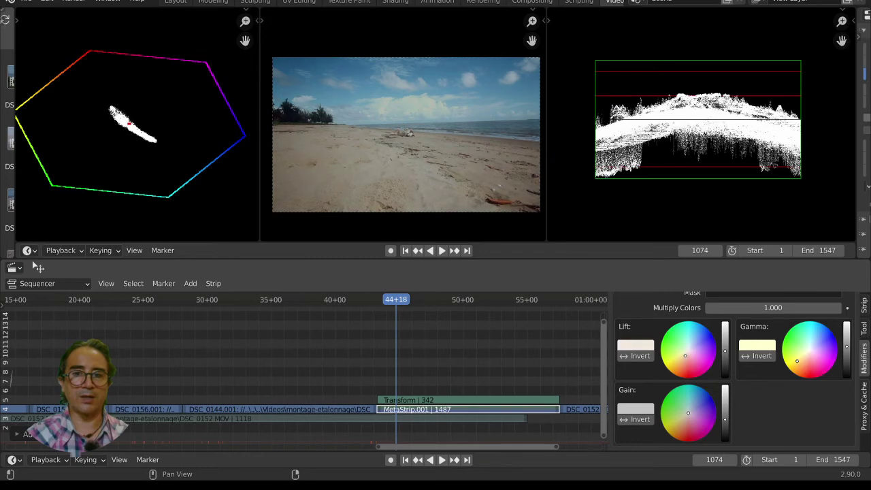
Compare the dog shot at frame 294 with MetaStrip.001 at frame 1178 in the preview and scopes.
scroll(350, 360, "down", 4)
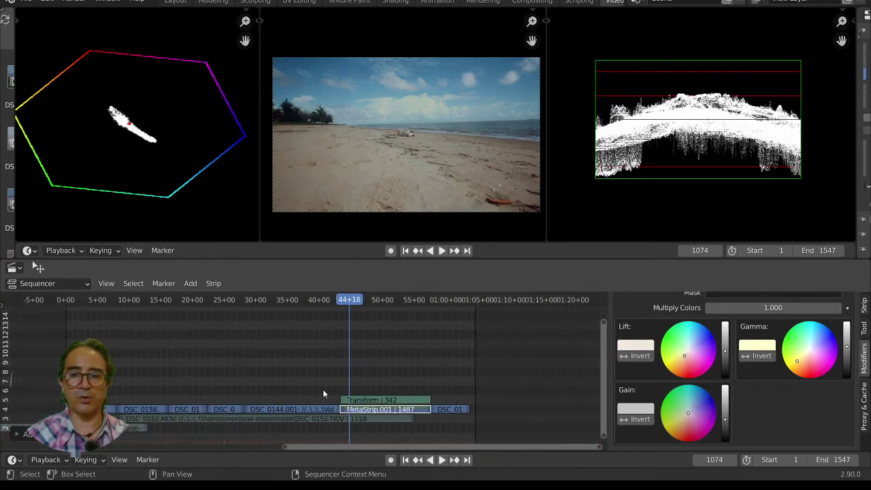
scroll(286, 368, "left", 2, "ctrl")
left_click(169, 302)
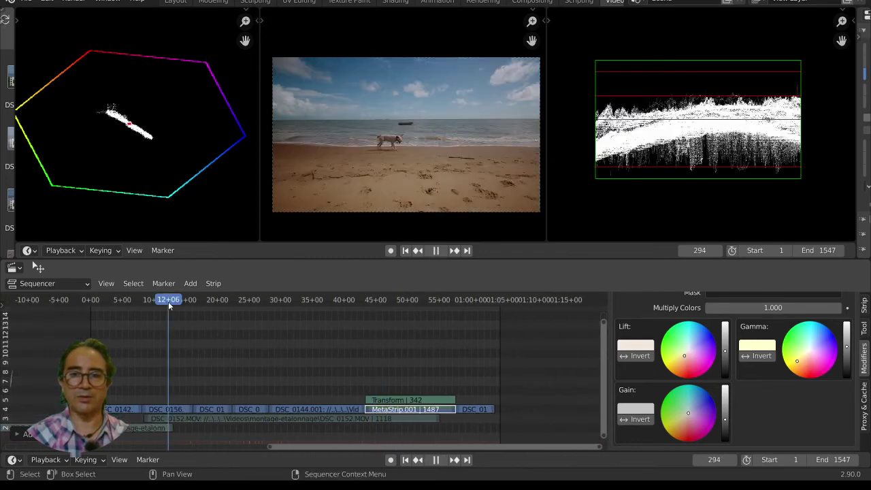
left_click(401, 301)
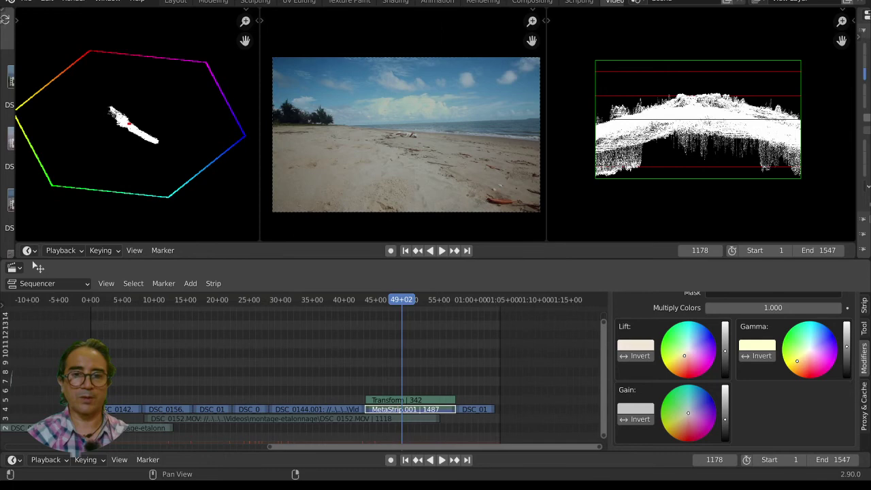
Tint MetaStrip.001's Gain slightly pink and shift its Gamma and Lift a little further toward red.
left_click(688, 417)
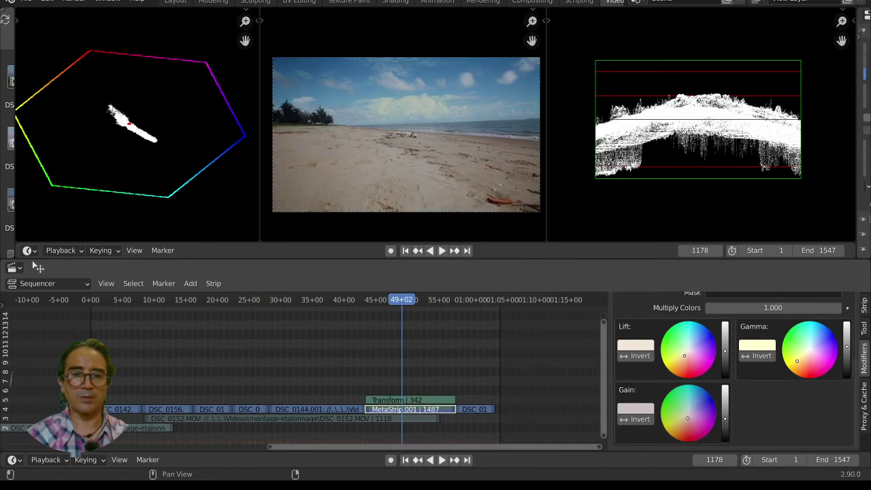
left_click_drag(796, 361, 800, 366)
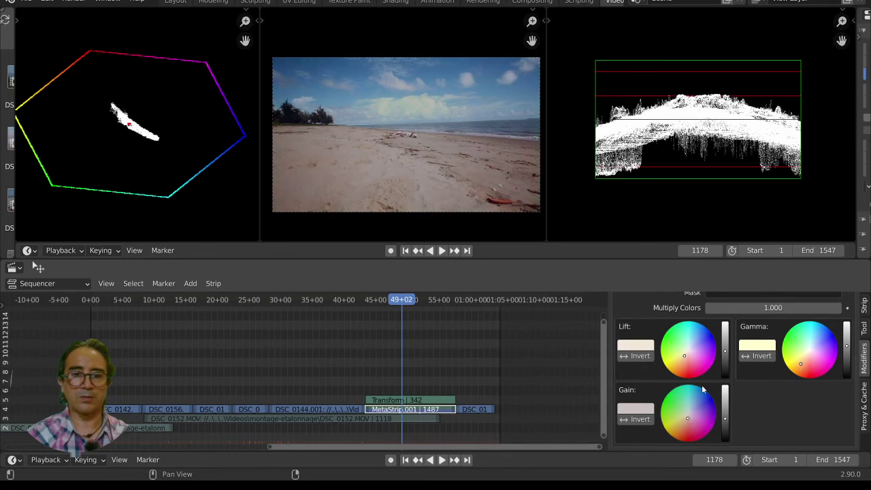
left_click(684, 358)
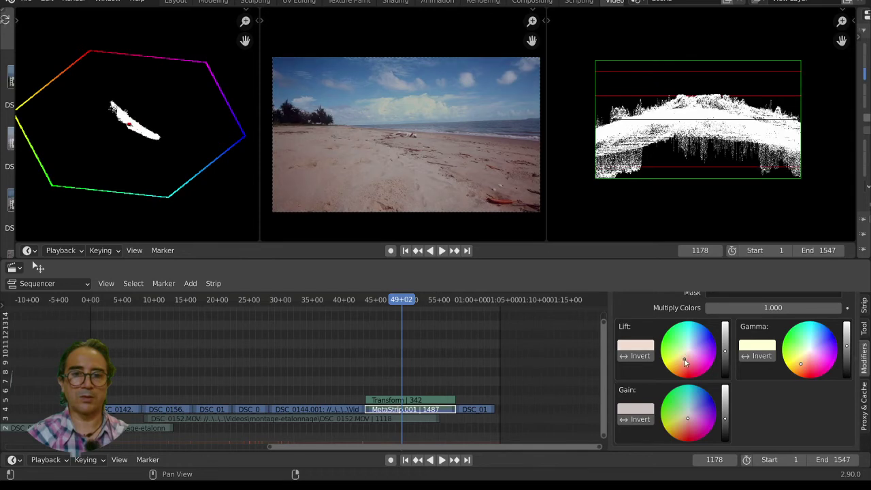
Compare the shot at frame 939 with MetaStrip.001 at frame 1164 to check the colour match.
left_click(339, 300)
key("space")
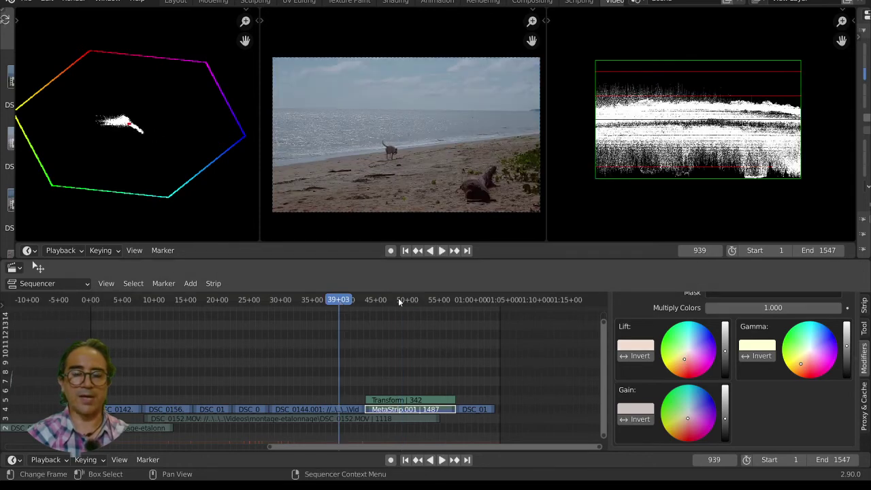
left_click(398, 299)
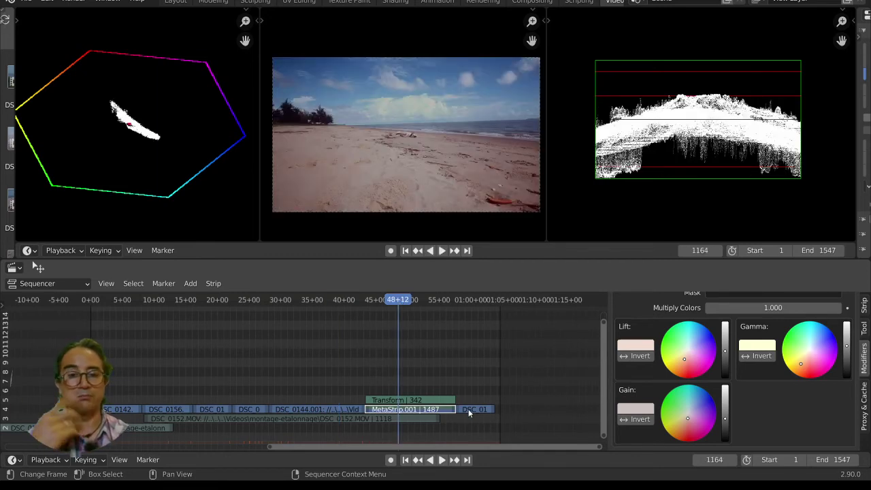
Select the last strip of the sequence and move the playhead onto it at frame 1441.
left_click(468, 409)
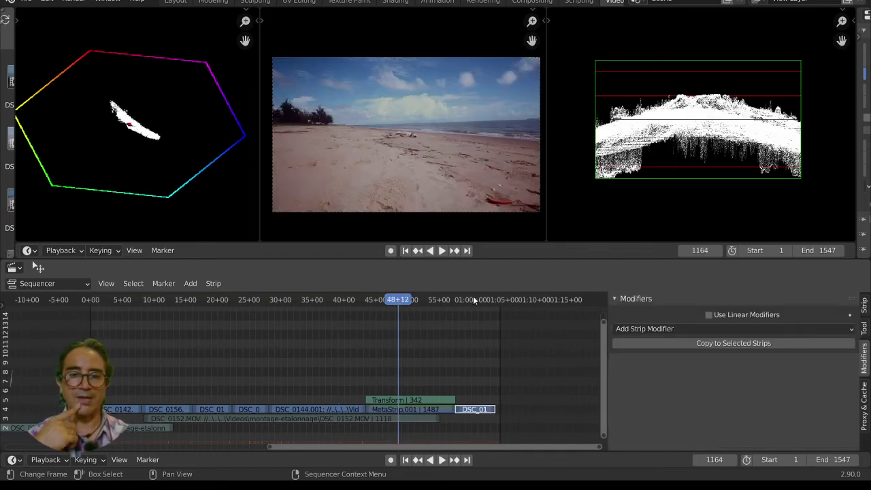
left_click(475, 409)
key("space")
key("Escape")
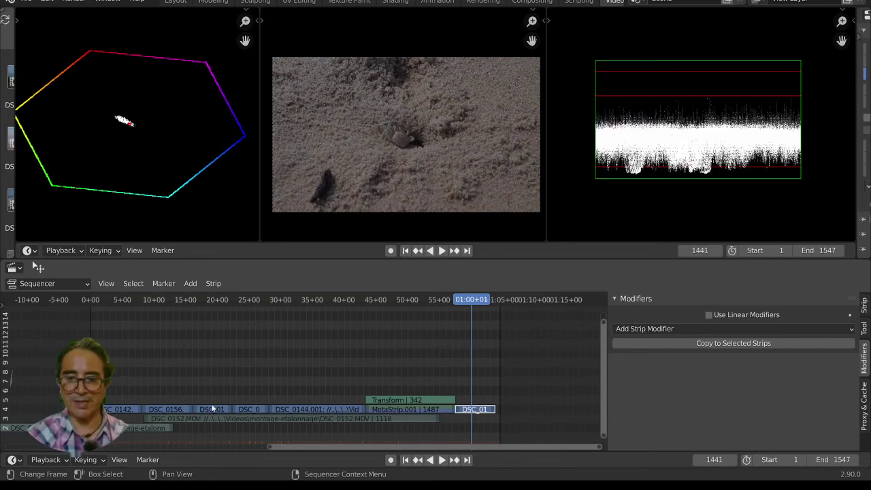
Check the dog shot at frame 311, go to the graded crab shot at frame 460 and select its strip.
left_click(178, 411)
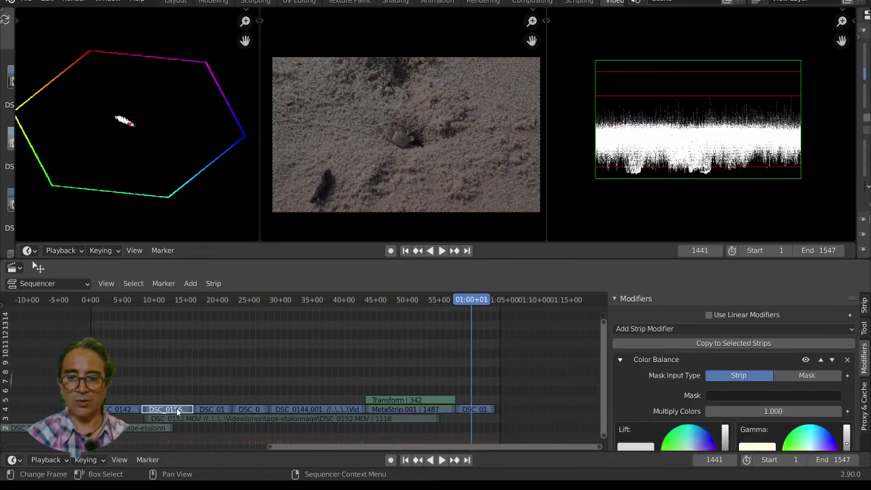
left_click(172, 300)
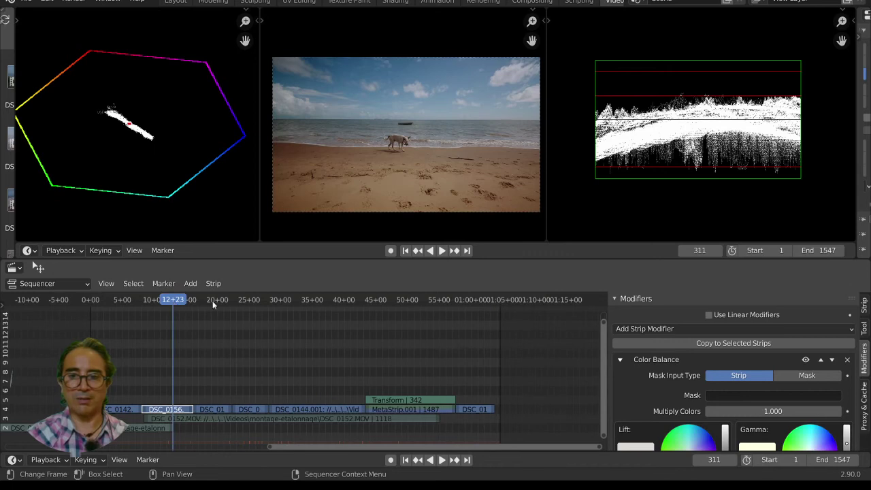
left_click(213, 300)
left_click(207, 407)
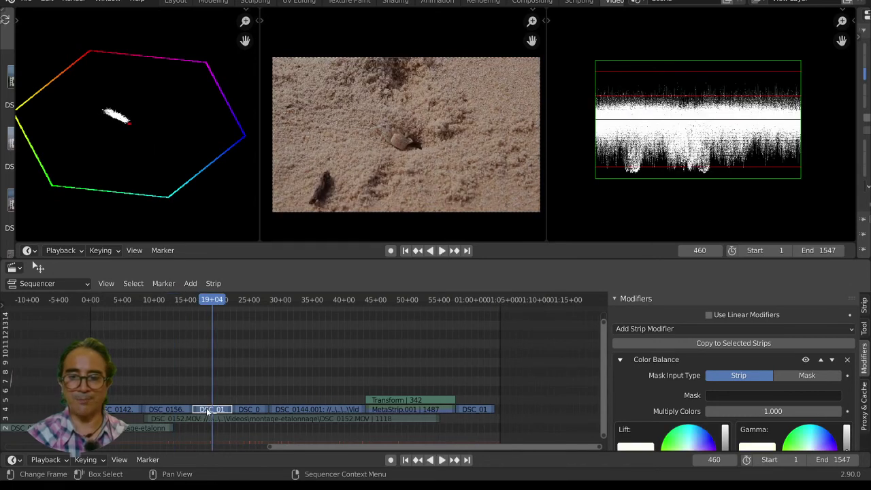
Try to copy modifiers with Replace between the crab strip and the last strip, keeping the last strip active, and check frame 1420.
left_click(477, 410, "shift")
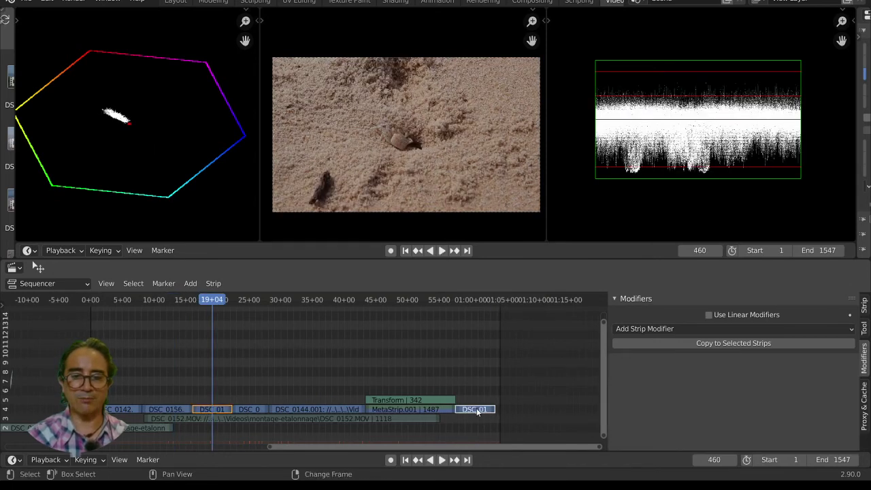
right_click(477, 409)
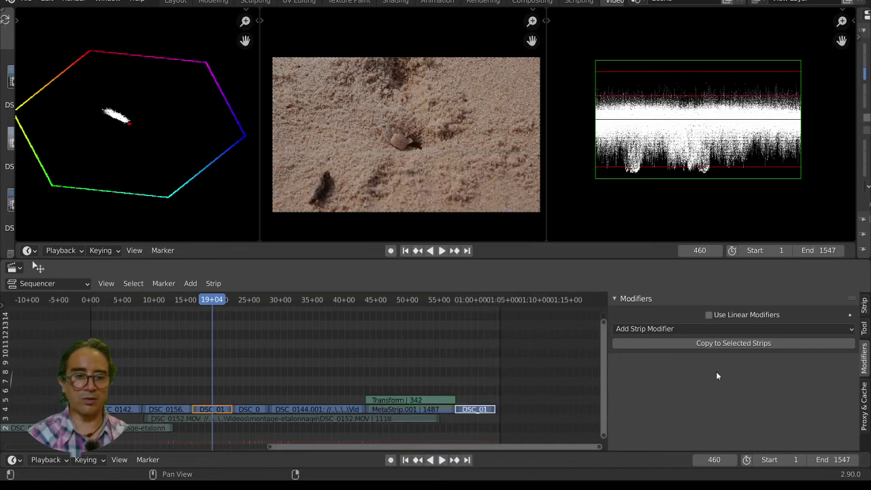
left_click(671, 342)
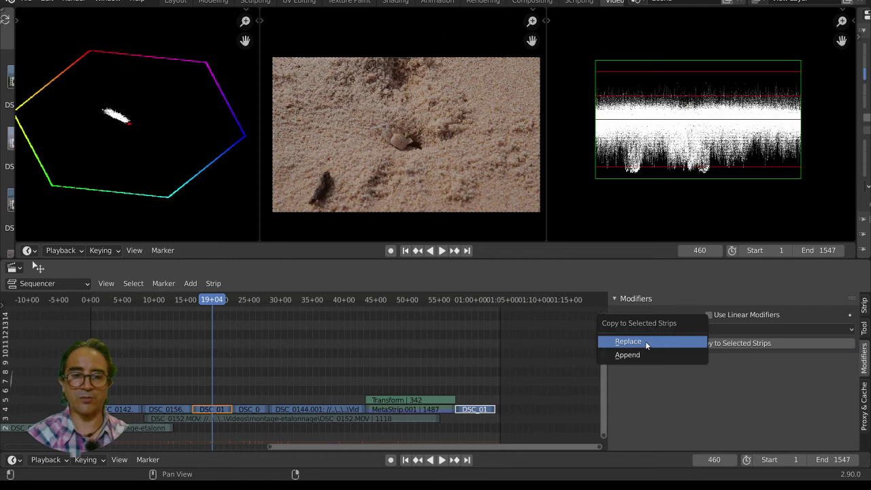
left_click(645, 341)
left_click(478, 343)
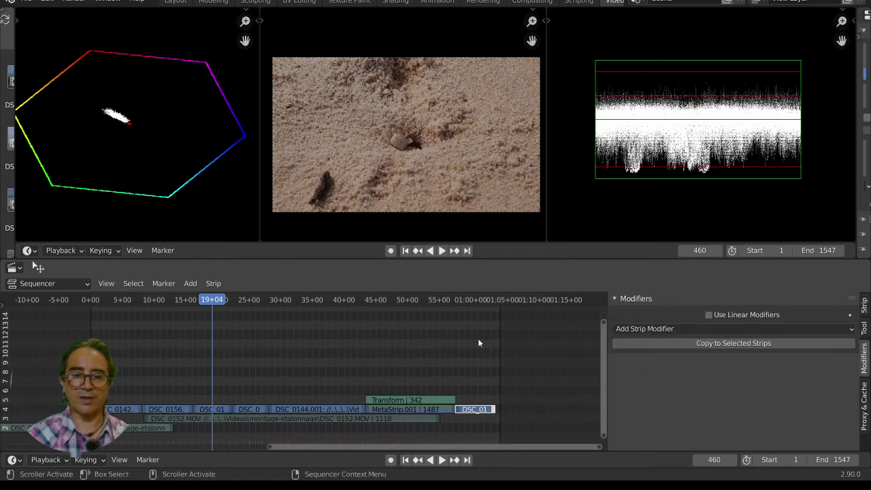
left_click(466, 299)
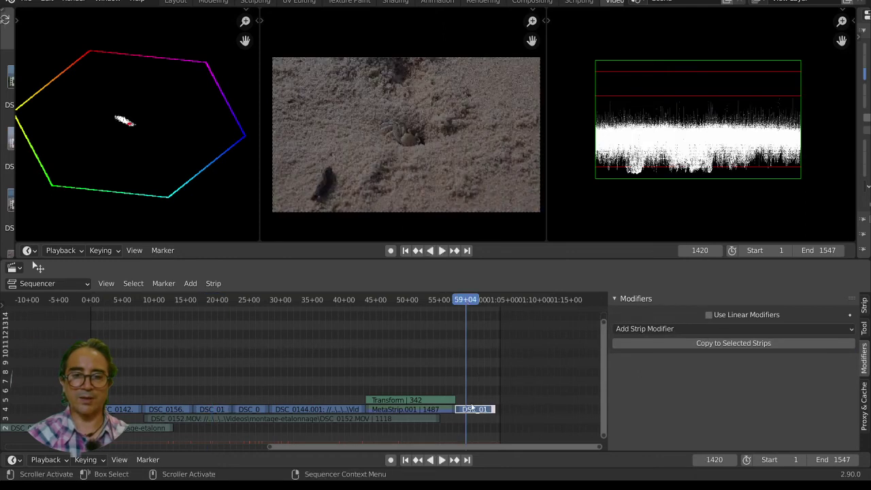
Select the crab strip again at frame 472, retry copying modifiers with the last strip active, and inspect frame 1465.
left_click(220, 409)
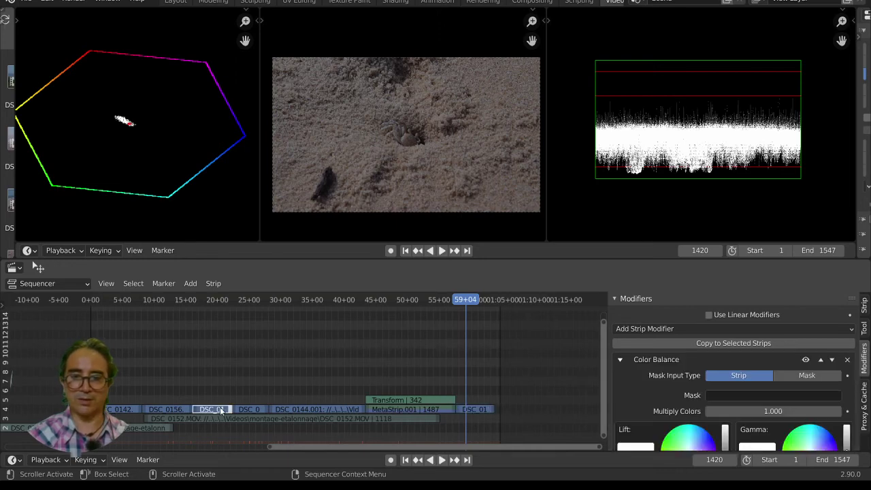
left_click(215, 299)
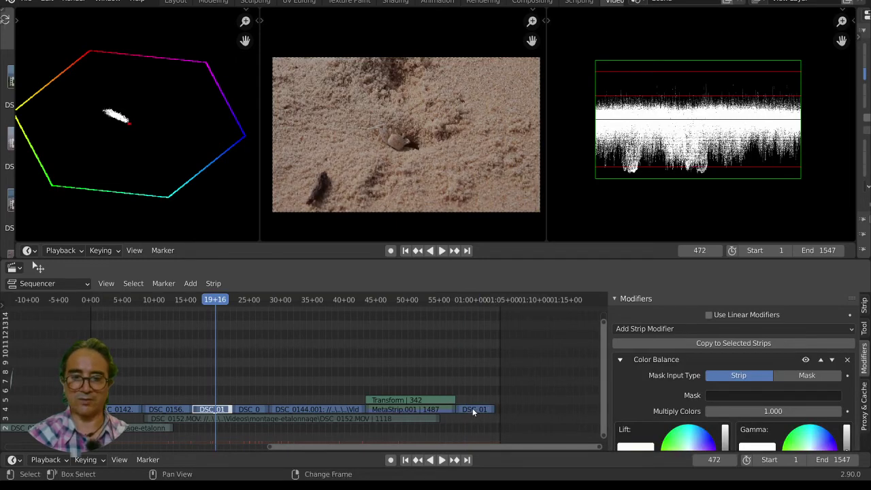
left_click(472, 408, "shift")
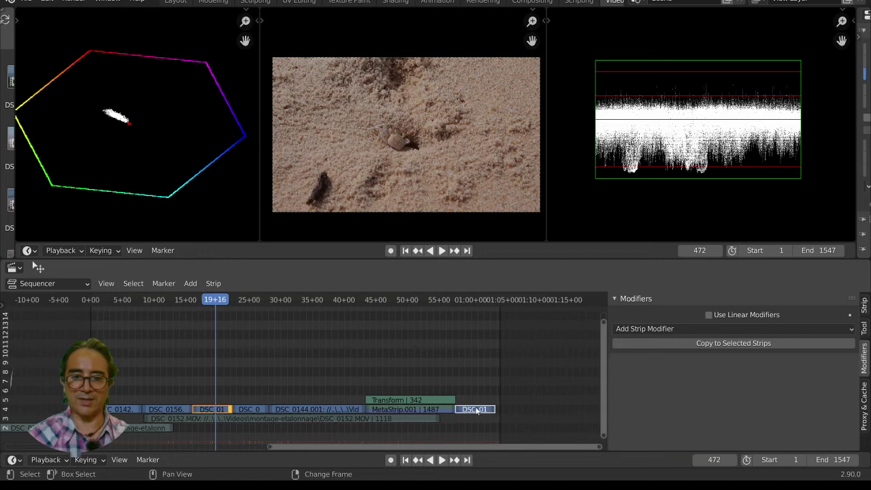
left_click(691, 343)
left_click(653, 342)
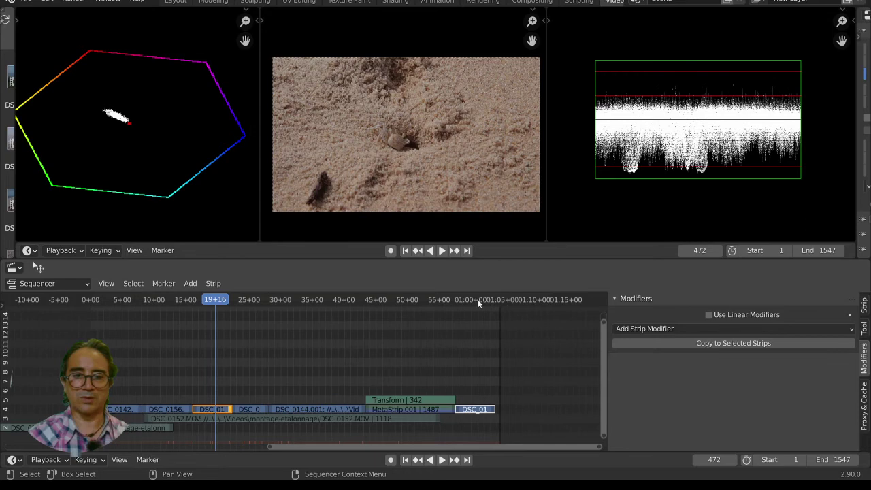
right_click(478, 413, "shift")
left_click(478, 413)
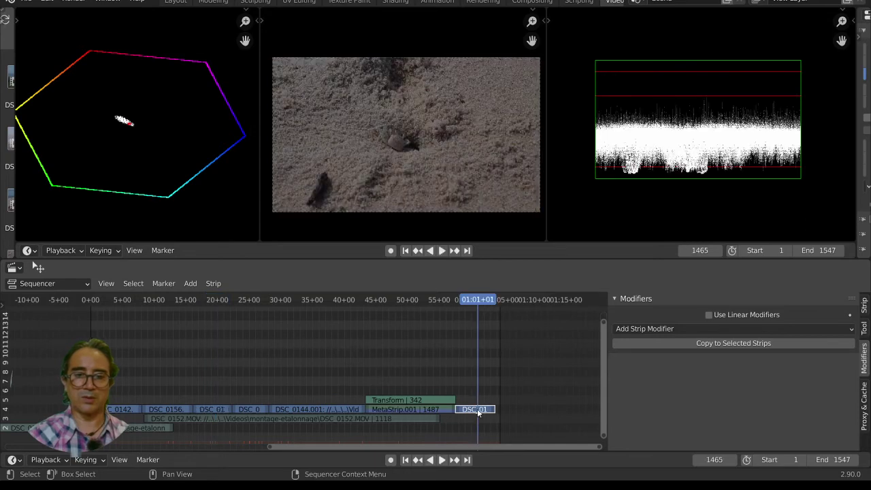
Copy the graded crab strip's Color Balance modifier to the last strip with Replace, making the graded strip the active one.
left_click(222, 409)
left_click(218, 300)
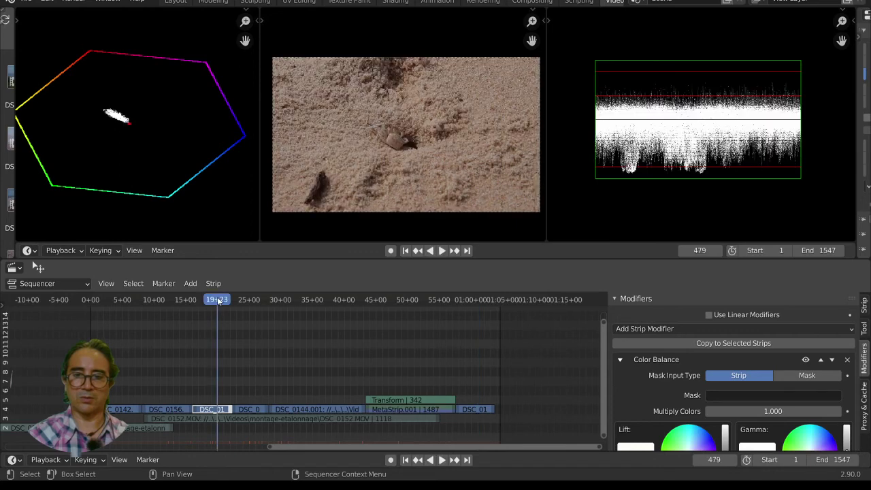
left_click(475, 408)
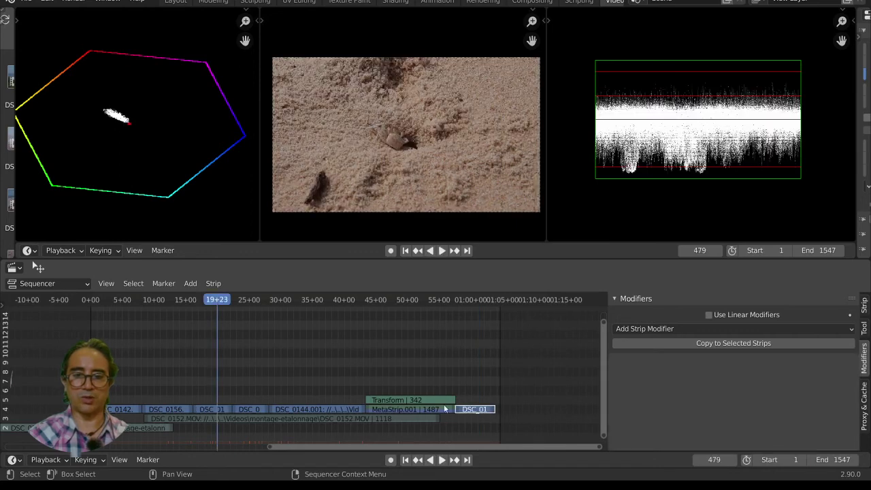
left_click(212, 408, "shift")
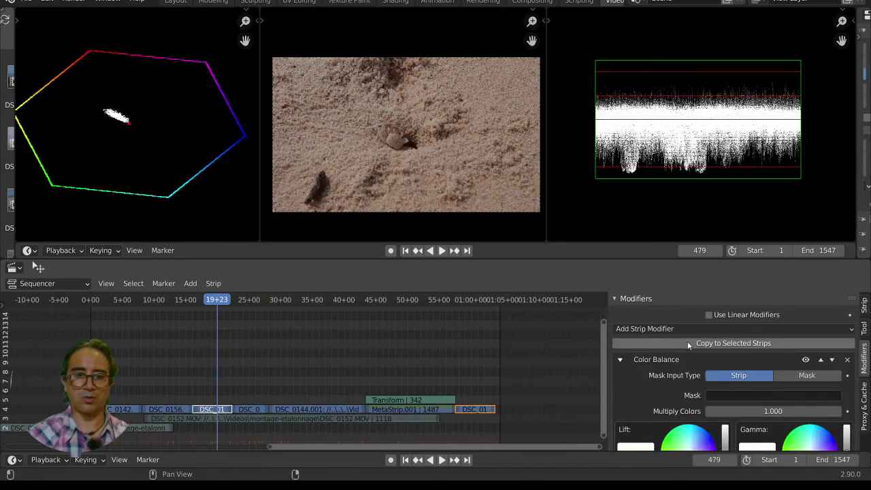
left_click(687, 343)
left_click(687, 341)
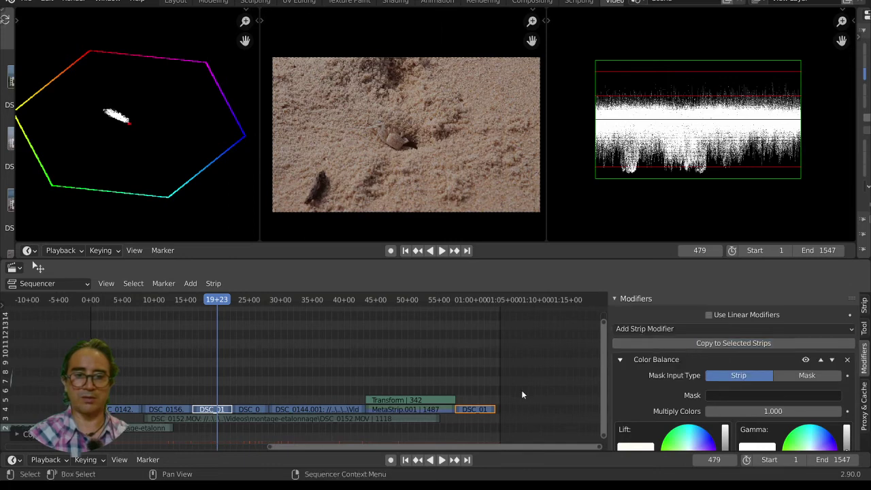
Refresh the preview and play through the last strip to check its copied colour grade.
left_click(472, 302)
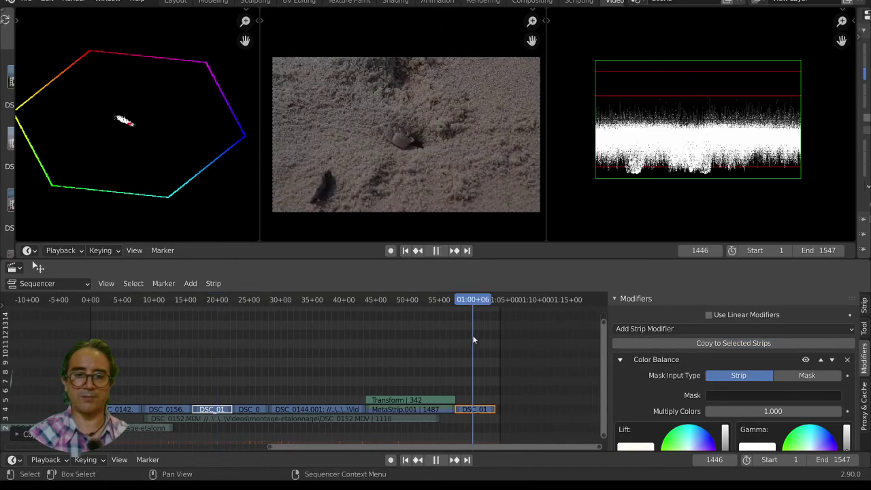
left_click(474, 410)
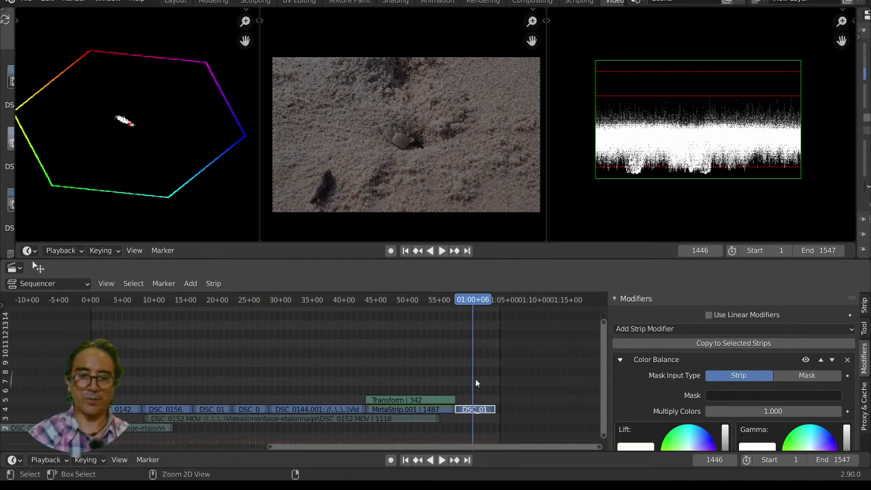
key("ctrl+r")
key("space")
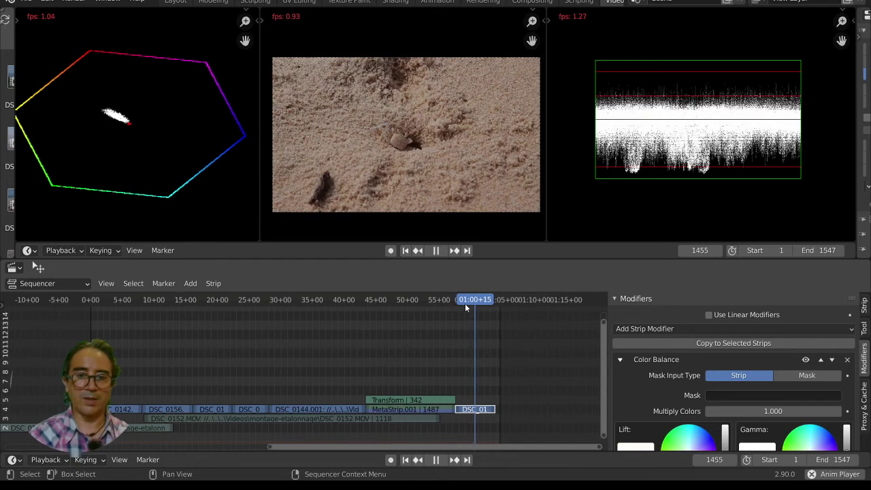
key("space")
left_click(465, 303)
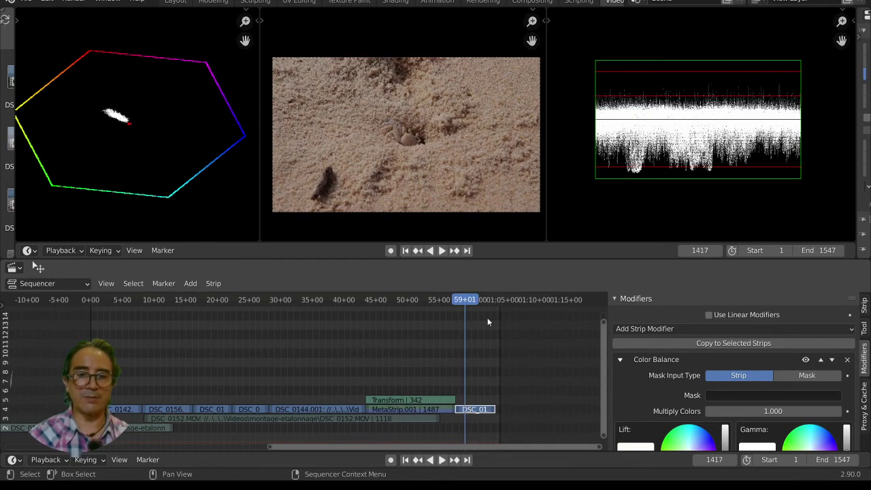
left_click(443, 302)
key("space")
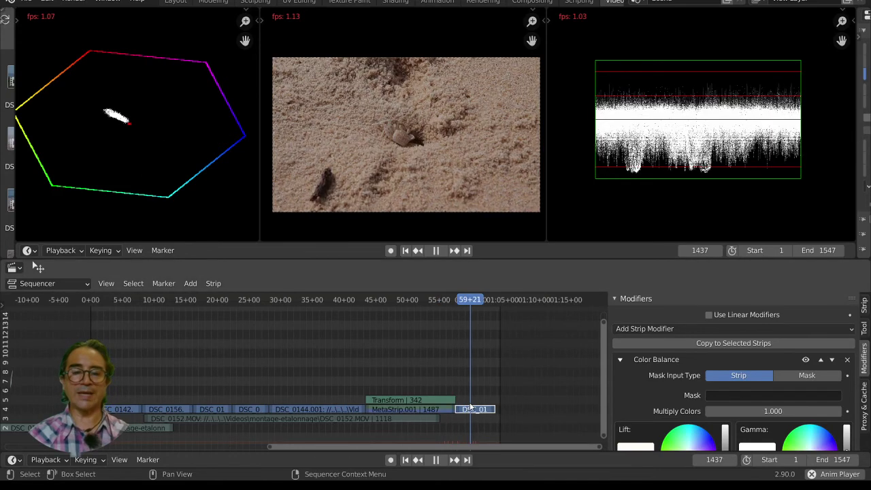
key("space")
Review the graded sequence from its start and inspect the dog shot at frame 385.
scroll(463, 404, "down", 5)
middle_click_drag(371, 396, 450, 377)
left_click(238, 300)
key("space")
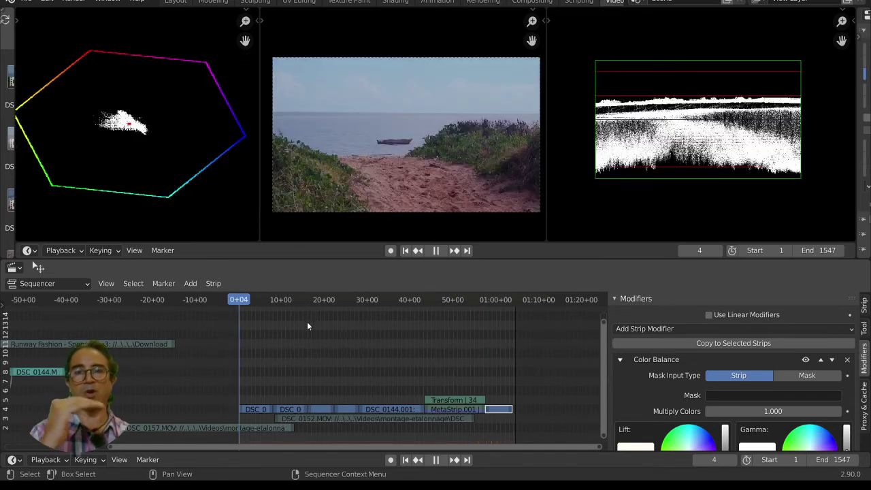
left_click(307, 323)
key("space")
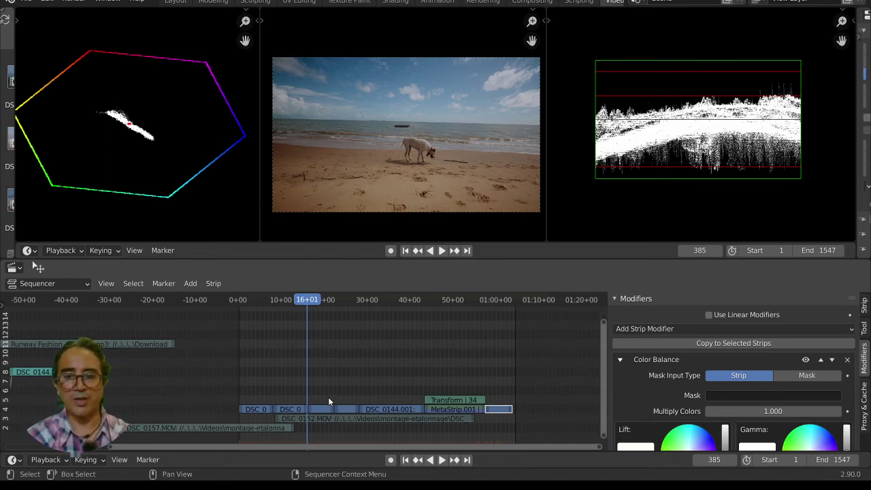
Add an Adjustment Layer strip at frame 340.
scroll(328, 398, "down", 2)
middle_click_drag(330, 398, 356, 385)
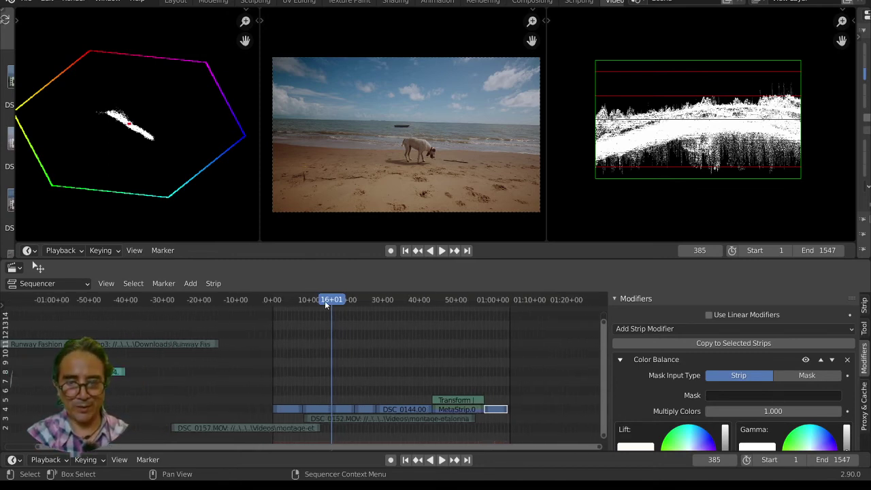
left_click(325, 301)
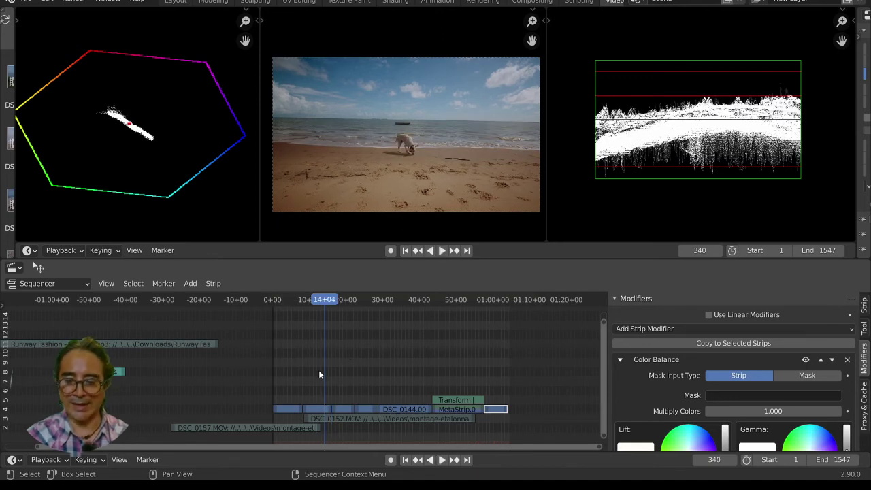
key("shift+a")
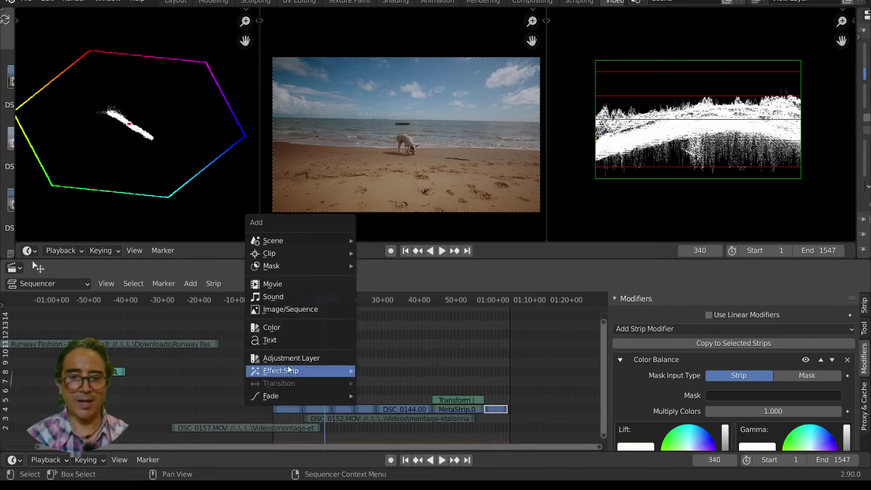
left_click(291, 361)
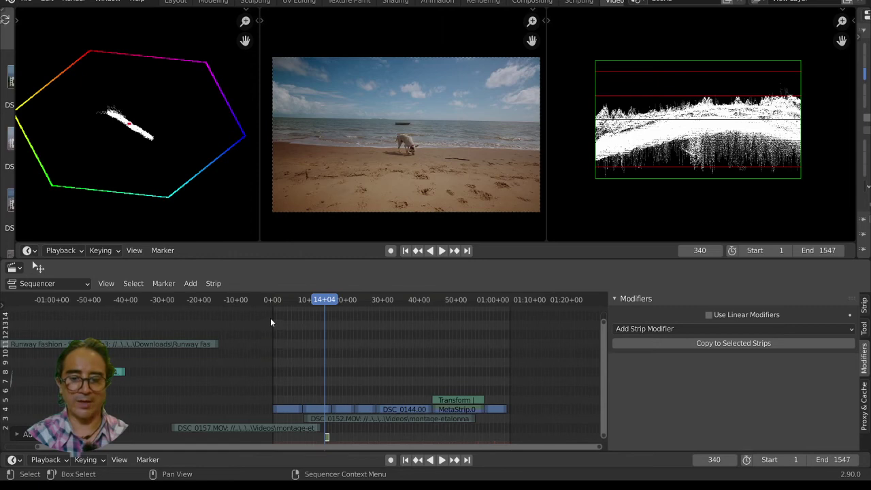
Move the adjustment layer strip up to channel 7, near the start of the sequence.
key("g")
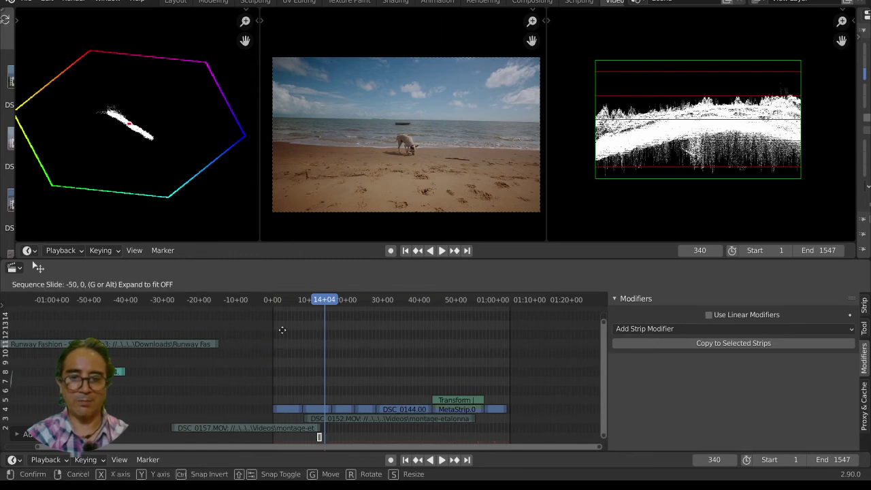
left_click(285, 370)
key("g")
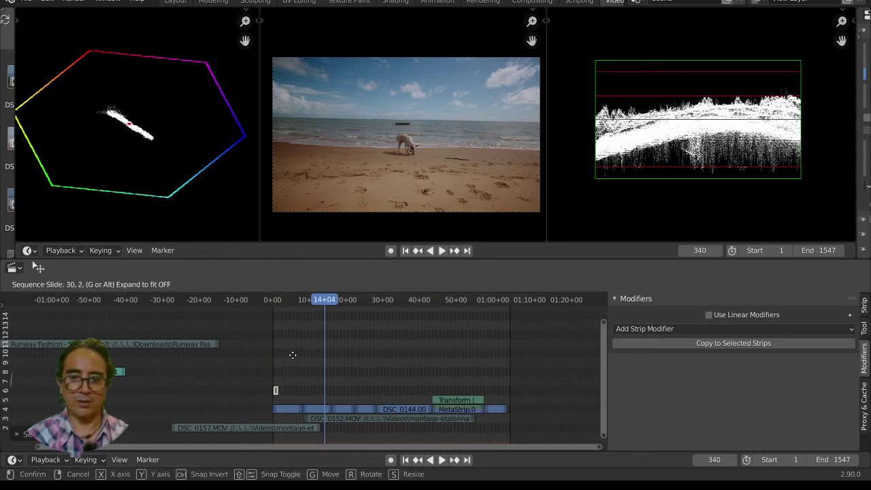
left_click(278, 382)
Extend both ends of the adjustment layer strip so it covers the whole sequence from before its first frame to beyond its last.
scroll(278, 382, "up", 4)
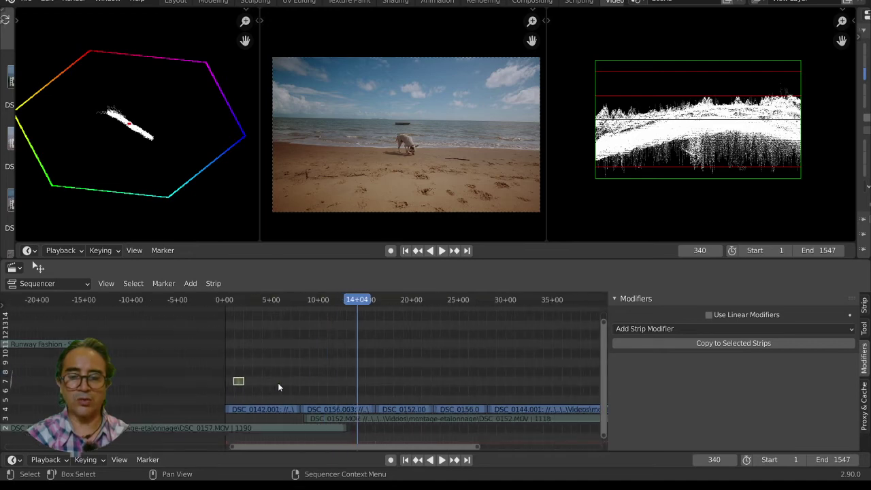
scroll(278, 383, "up", 4)
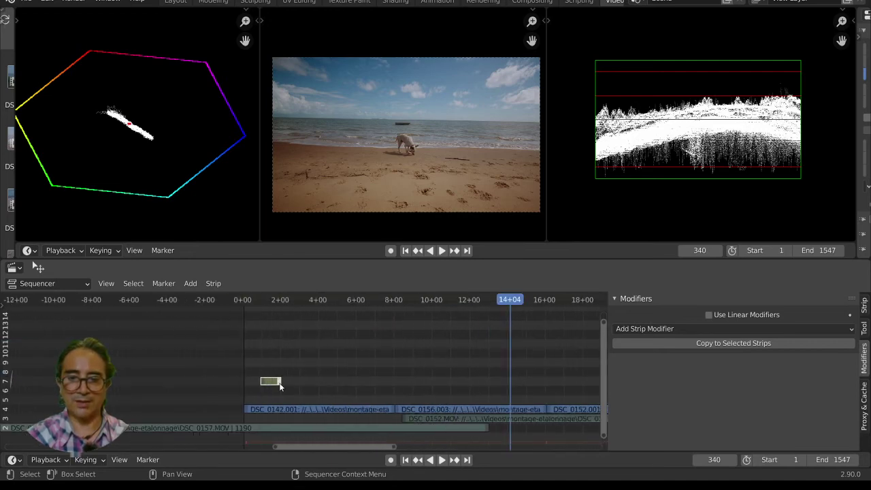
left_click_drag(436, 389, 566, 388)
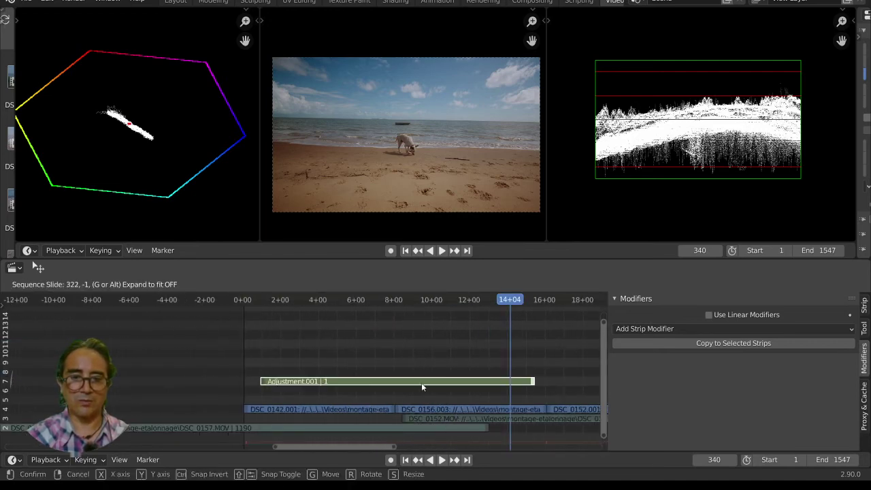
left_click(260, 381)
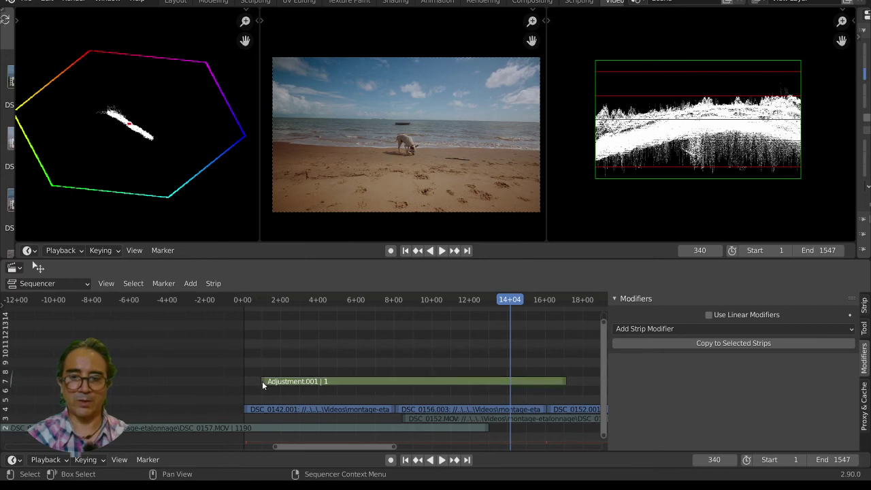
mouse_move(262, 381)
left_mouse_down()
mouse_move(214, 377)
mouse_move(270, 392)
left_mouse_up()
scroll(382, 381, "down", 6)
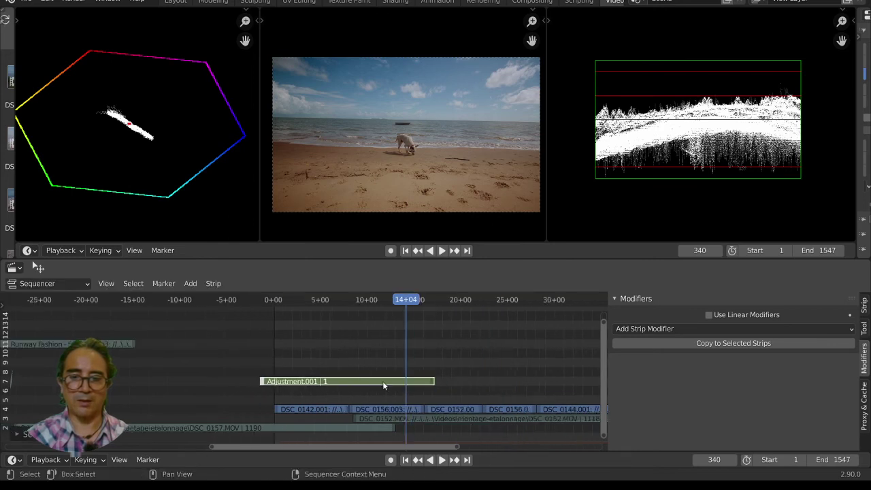
scroll(414, 403, "down", 5)
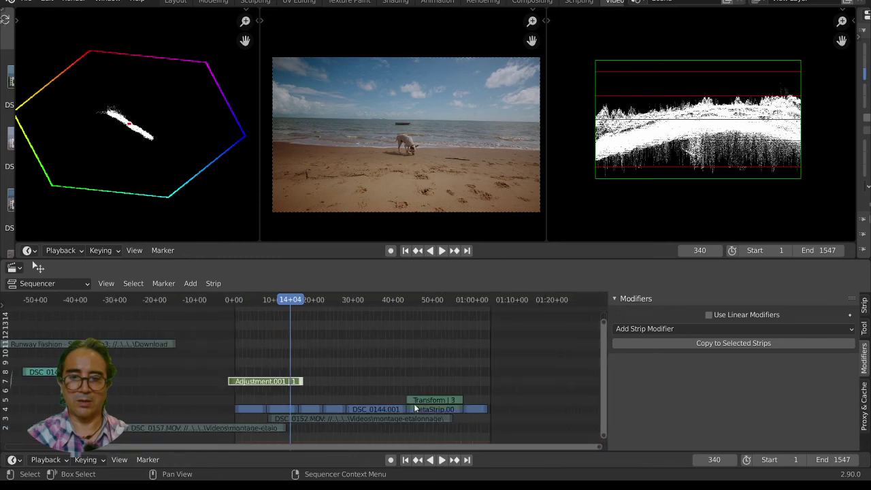
key("g")
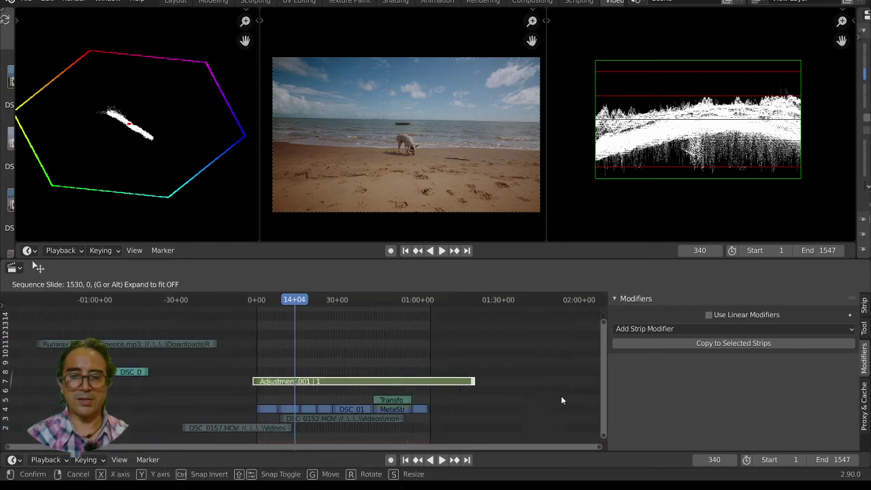
left_click(561, 395)
Move the adjustment layer strip up to channel 11, well above the other strips of the sequence.
left_click_drag(335, 381, 334, 349)
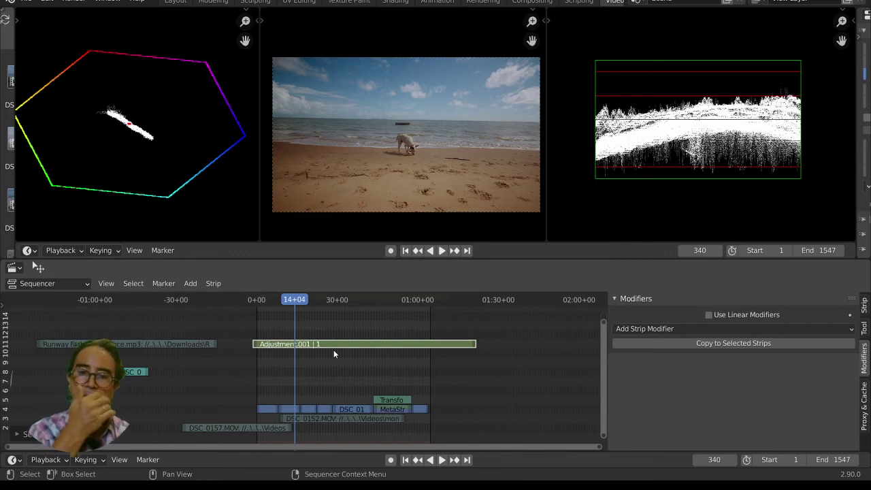
scroll(314, 395, "up", 2)
scroll(322, 403, "up", 1)
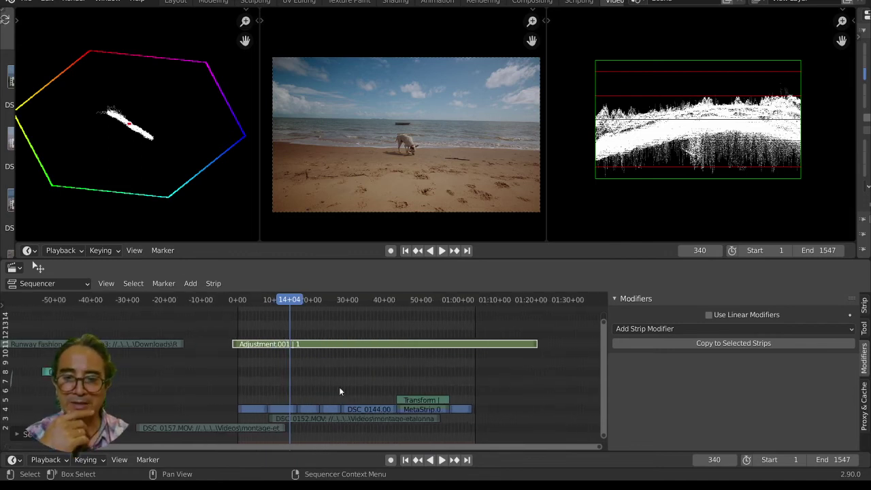
Add a Curves modifier to the adjustment layer strip and bring its curve into view.
left_click(662, 330)
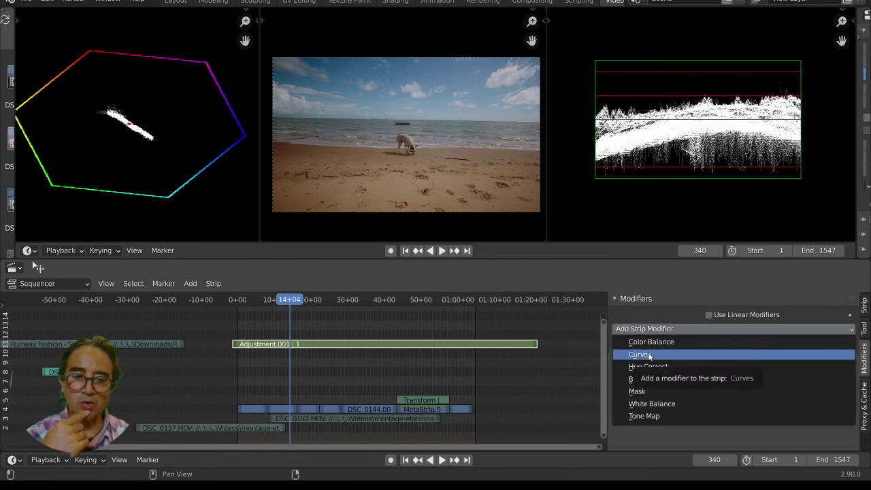
left_click(649, 355)
scroll(659, 386, "down", 4)
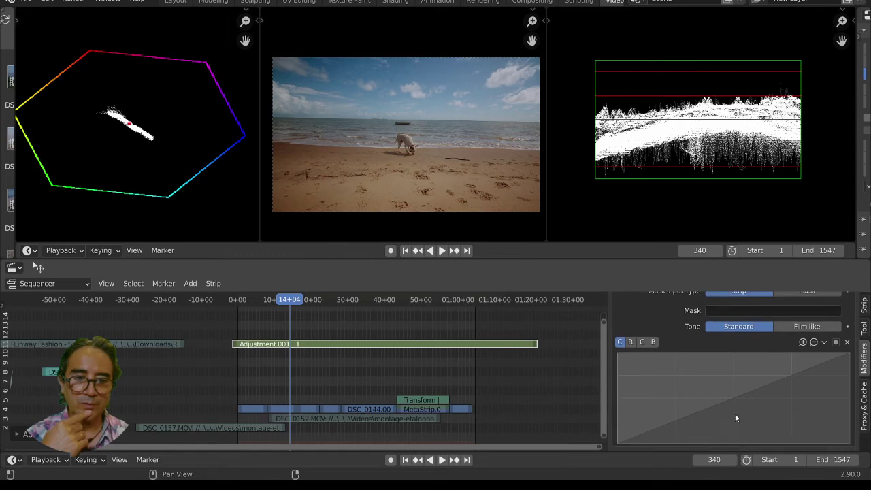
Shape the combined curve with a shadow point at 0.06771, 0.06944, a midtone point at 0.44792, 0.62500 and a highlight point at 0.85938, 0.96759.
left_click(830, 359)
left_click_drag(829, 359, 824, 358)
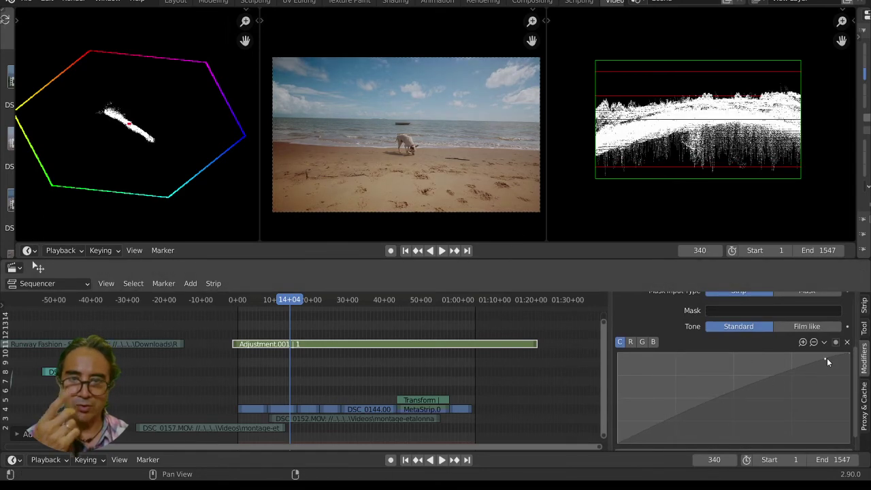
left_click_drag(658, 424, 633, 422)
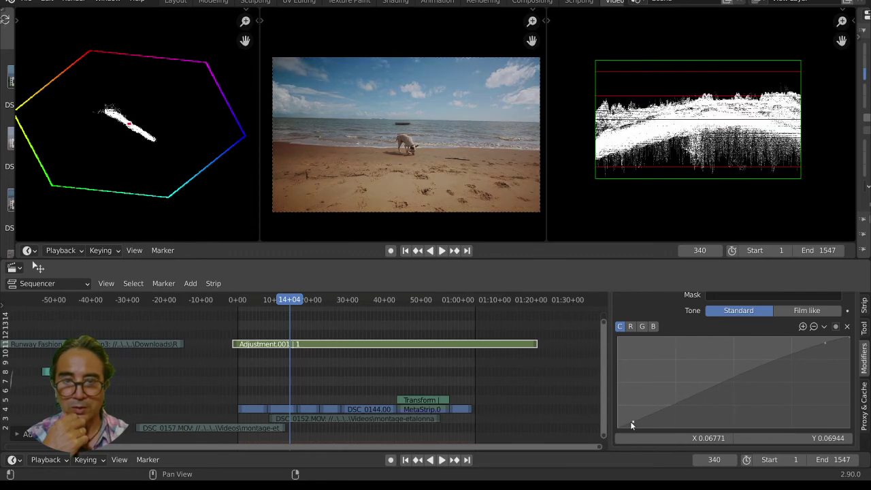
left_click_drag(717, 387, 729, 371)
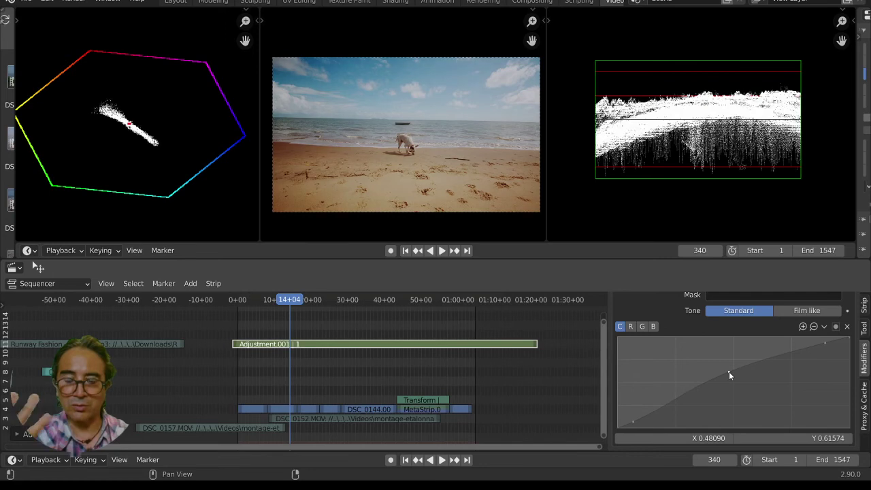
left_click_drag(825, 342, 817, 339)
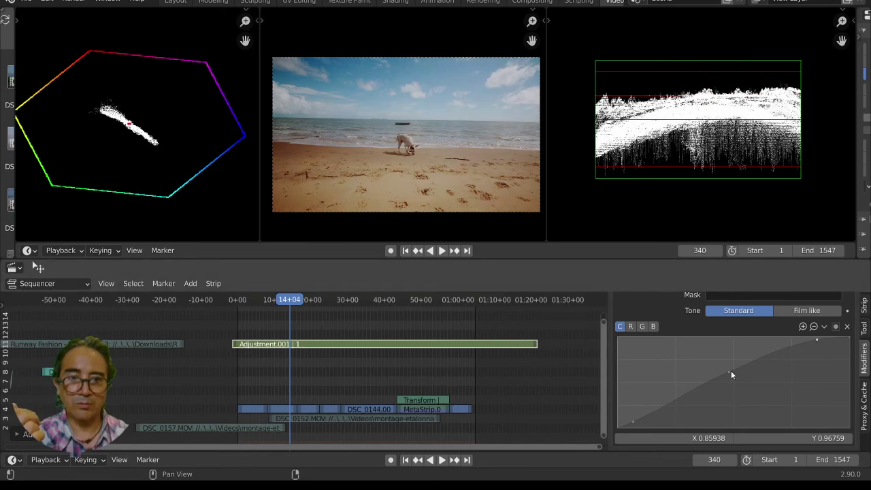
left_click_drag(731, 372, 721, 370)
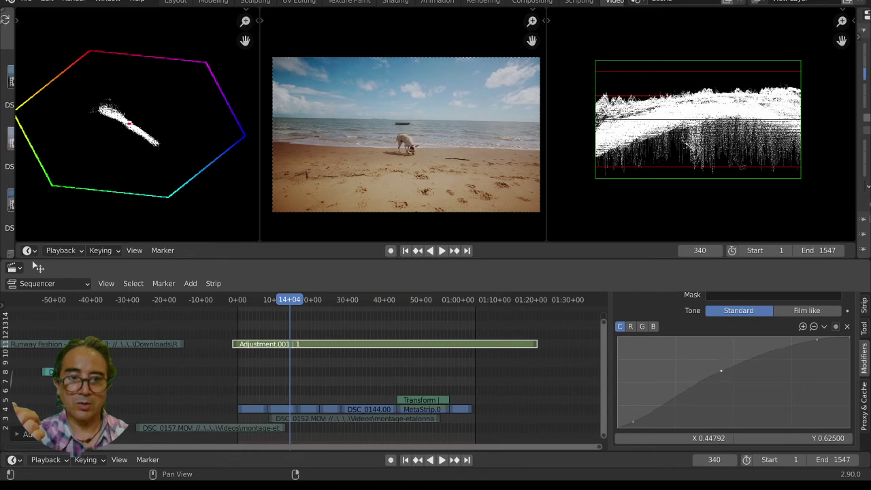
Inspect the effect of the curve on the dog shots at frames 340 and 626 and the beach shot at frame 1012.
scroll(373, 121, "up", 1)
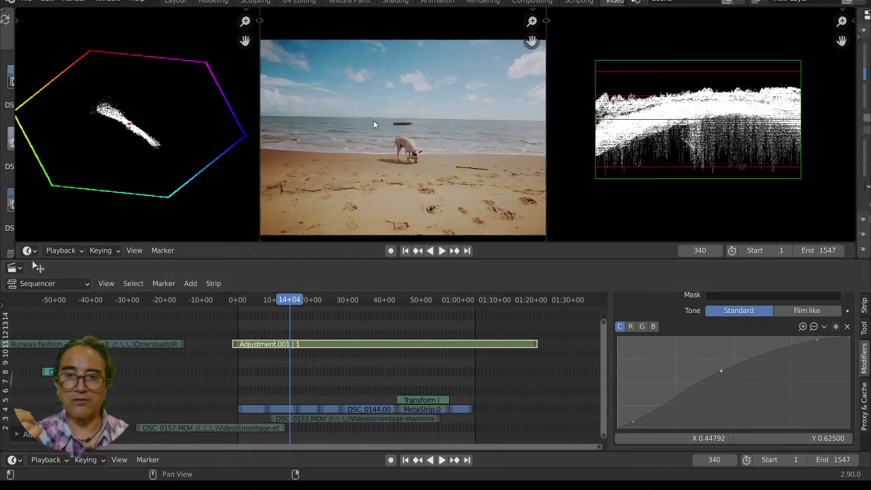
scroll(415, 153, "up", 1)
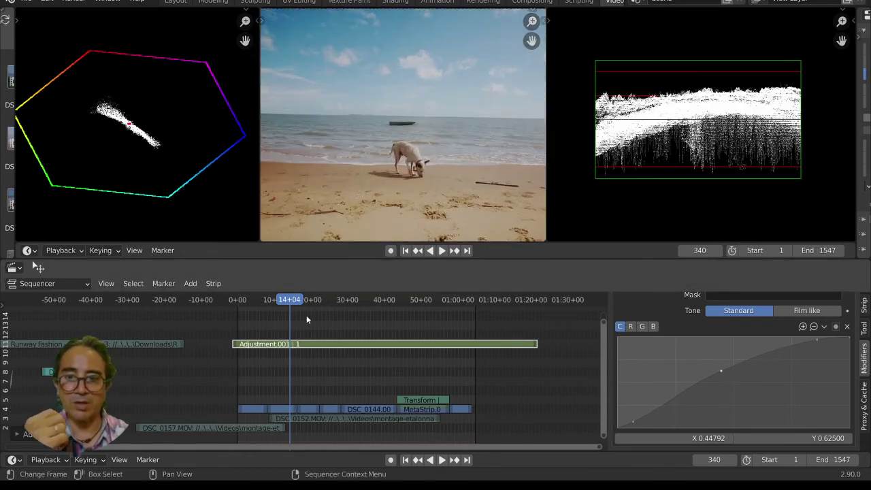
left_click(334, 301)
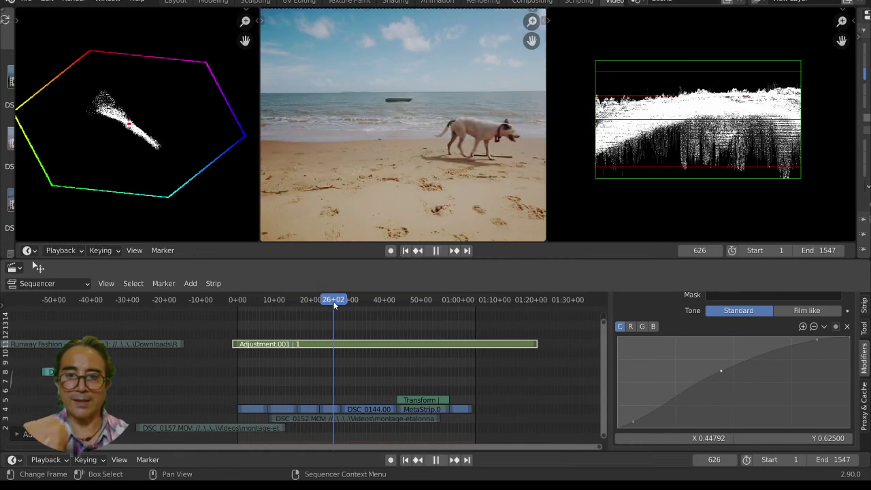
scroll(340, 306, "down", 3)
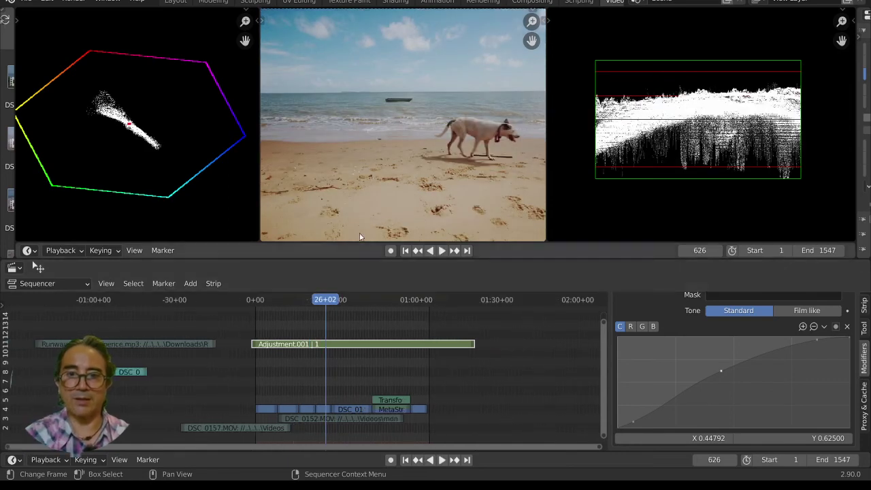
left_click(356, 302)
scroll(355, 303, "down", 1)
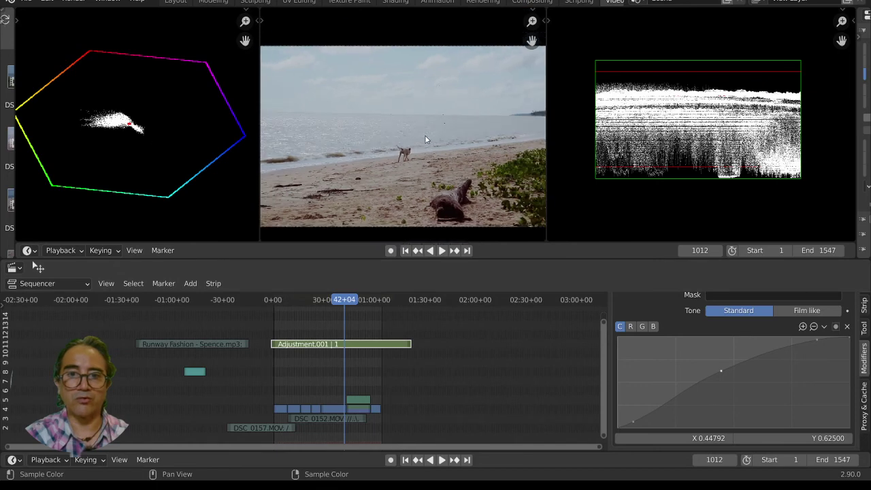
Collapse the Curves modifier and add a Hue Correct modifier to the adjustment layer strip.
scroll(721, 409, "up", 3)
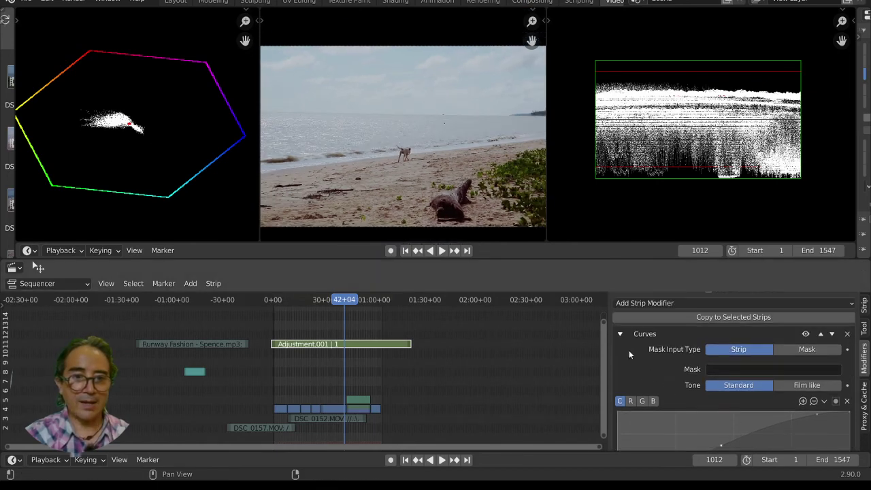
left_click(619, 334)
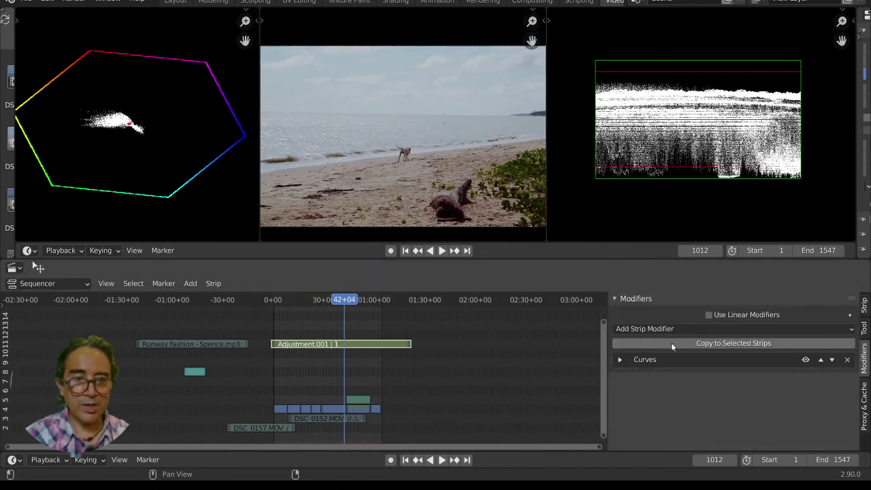
left_click(644, 330)
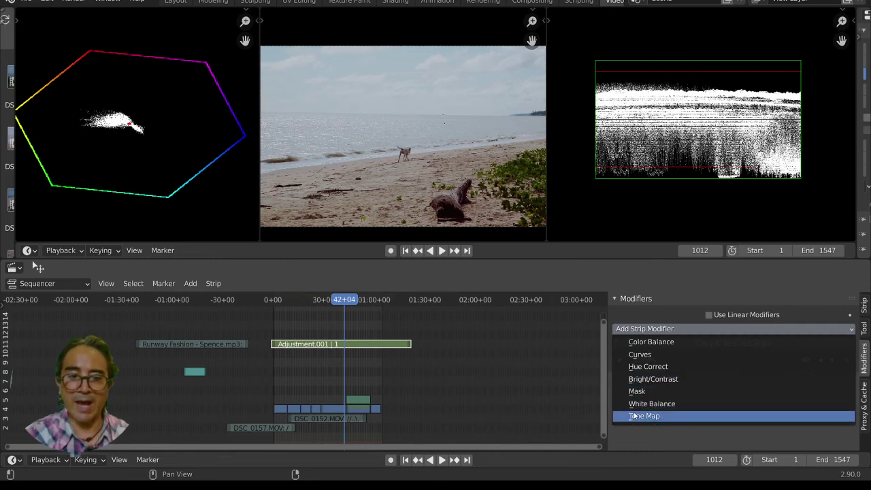
left_click(658, 365)
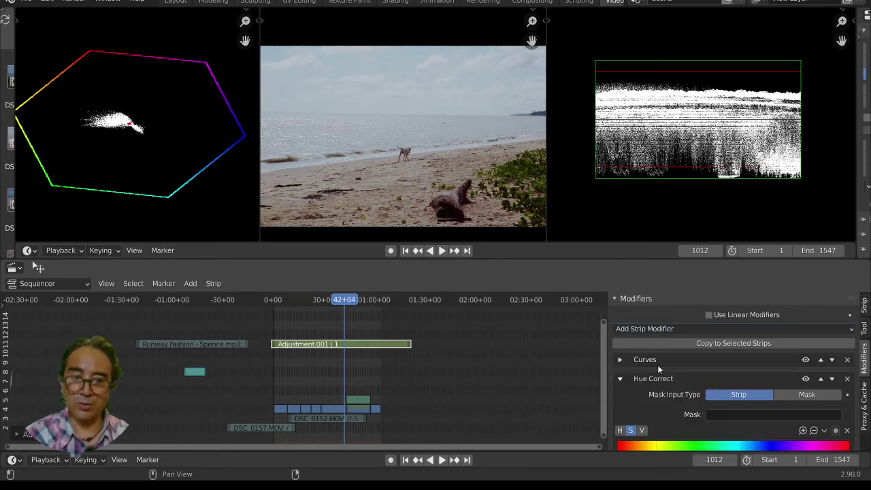
scroll(672, 399, "down", 4)
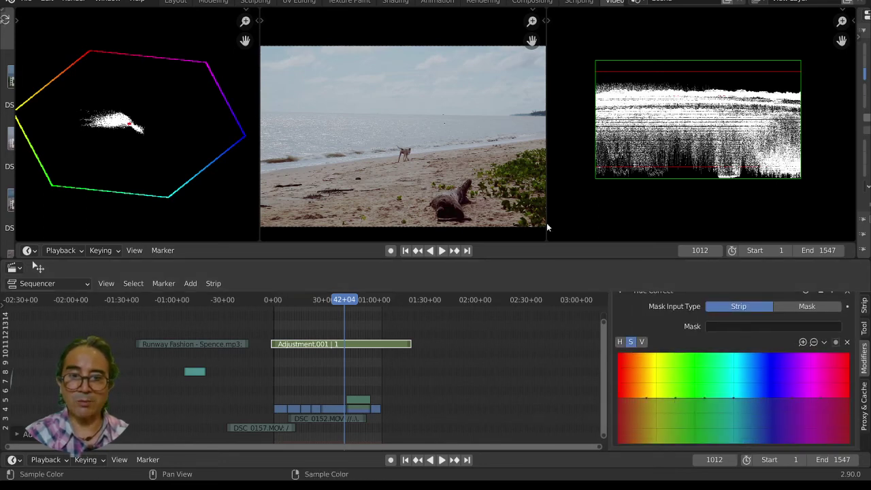
Raise the cyan-blue saturation in the Hue Correct curve, check it on frames 215 and 92, and nudge the magenta point slightly.
left_click_drag(735, 398, 740, 371)
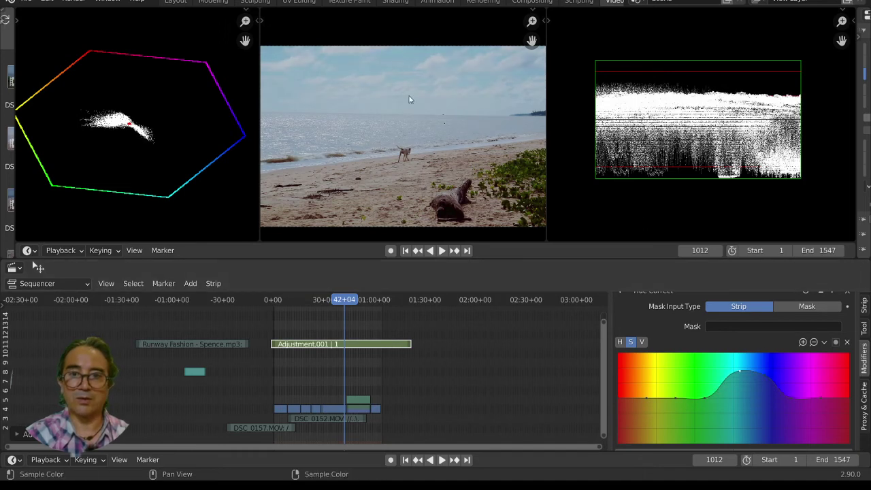
scroll(407, 117, "down", 2)
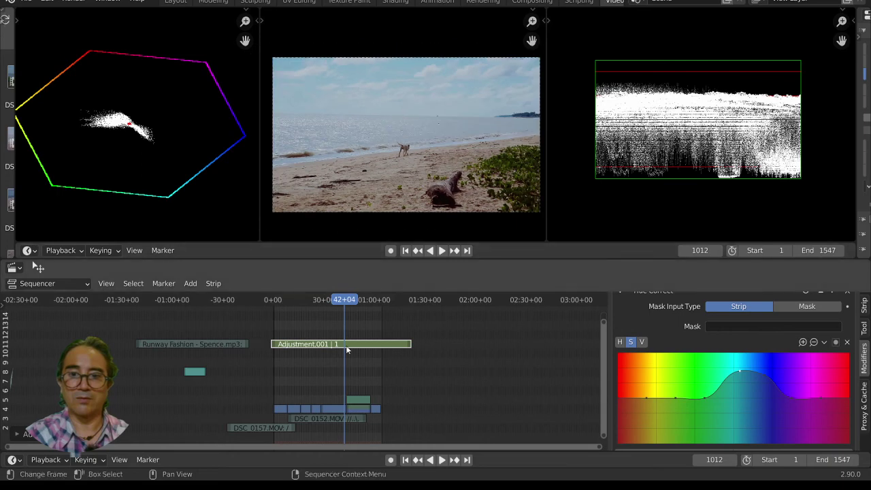
left_click(288, 299)
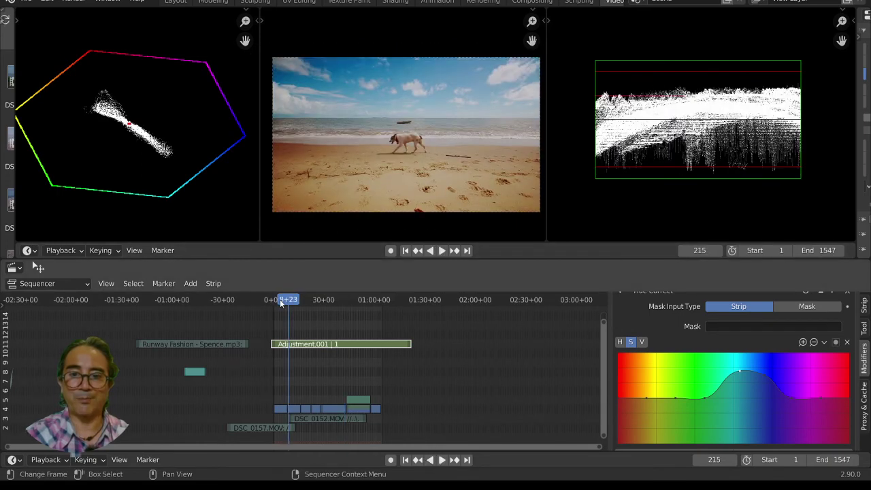
left_click(279, 300)
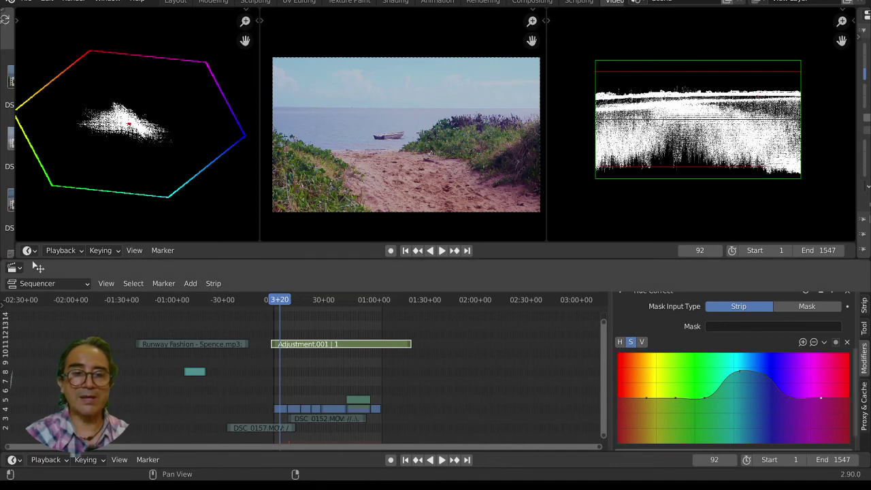
mouse_move(819, 396)
left_mouse_down()
mouse_move(823, 389)
mouse_move(822, 398)
left_mouse_up()
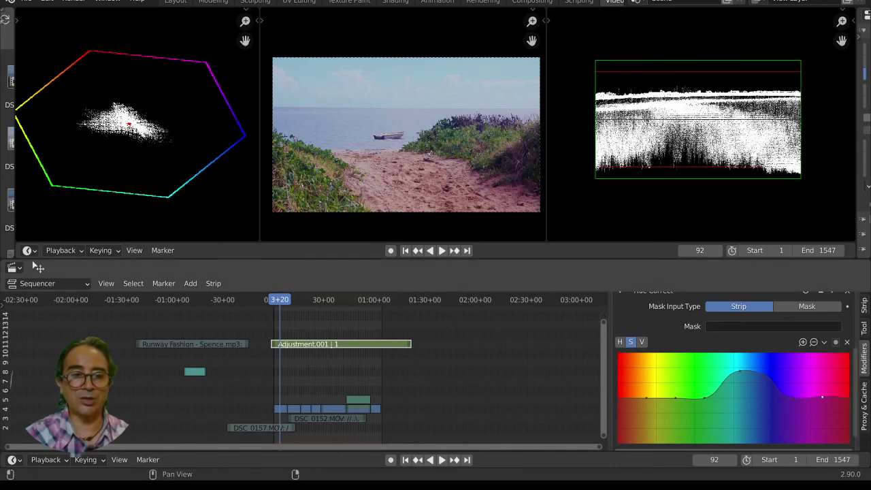
Widen the waveform view slightly and collapse the Hue Correct modifier.
scroll(324, 350, "up", 2)
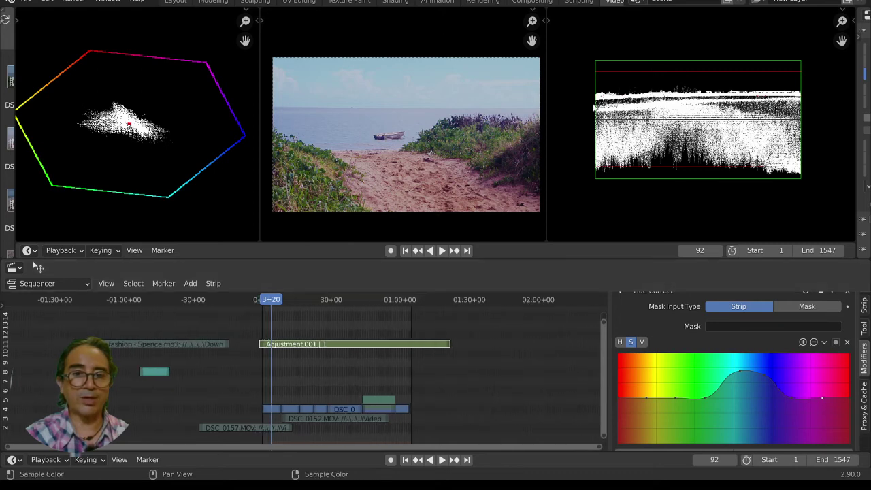
scroll(328, 377, "up", 1)
left_click_drag(546, 232, 539, 228)
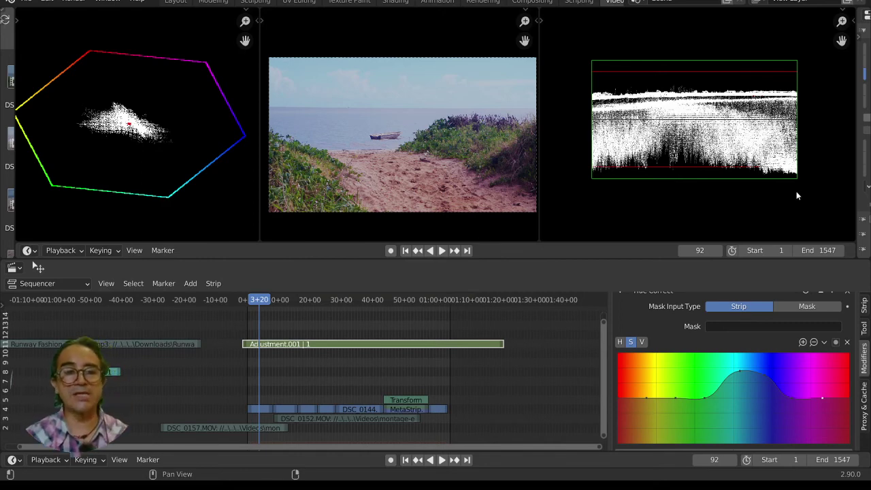
scroll(719, 313, "up", 3)
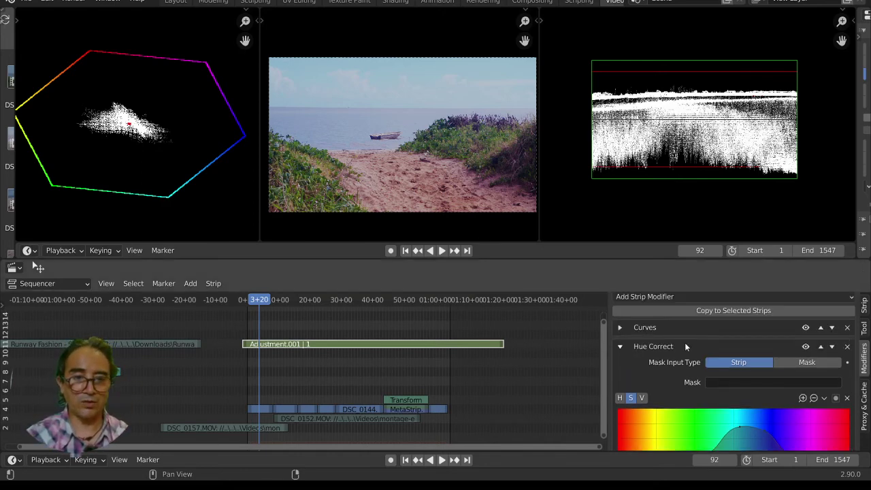
left_click(620, 348)
scroll(280, 366, "down", 2)
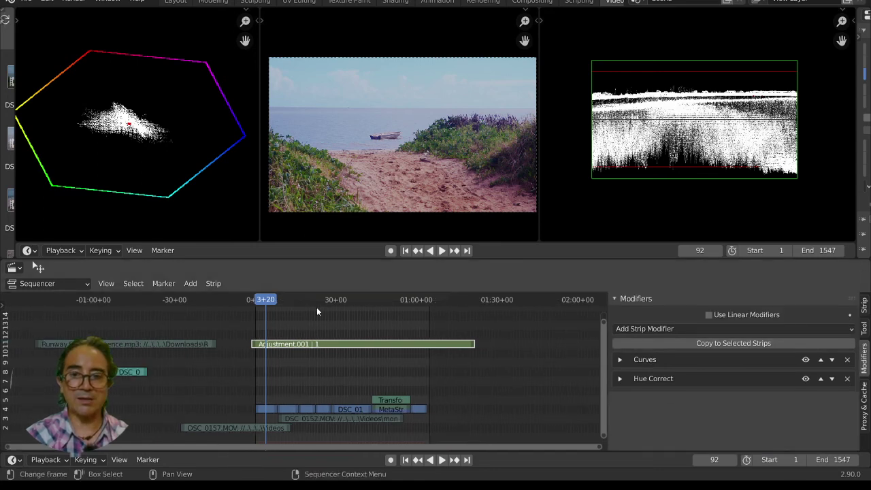
Snap the start of the Runway Fashion music strip to the playhead at frame 0.
key("space")
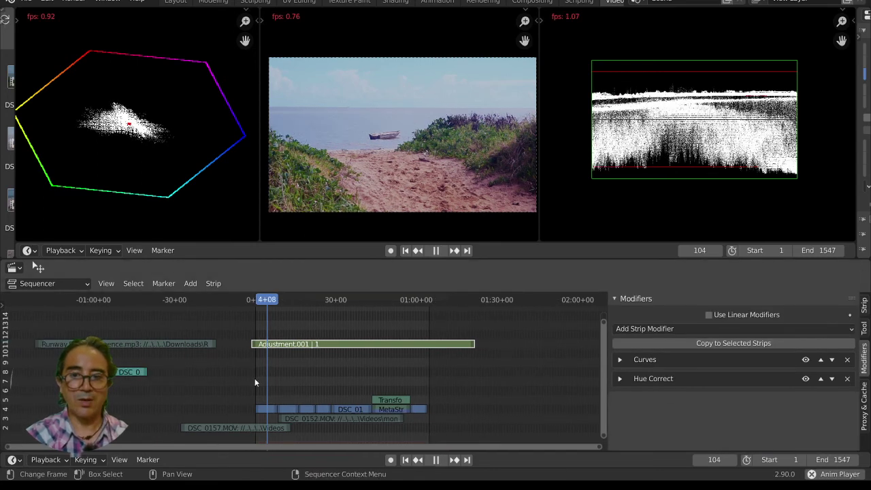
key("space")
left_click(169, 343)
scroll(162, 343, "down", 2)
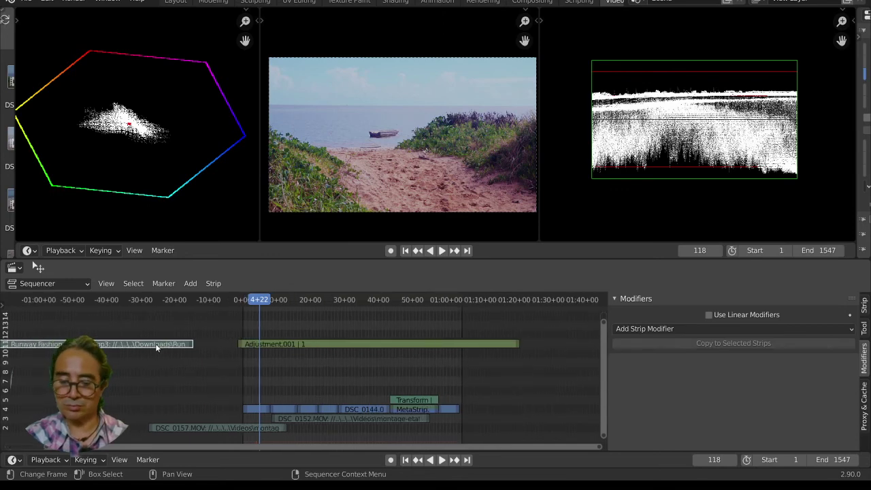
left_click(233, 299)
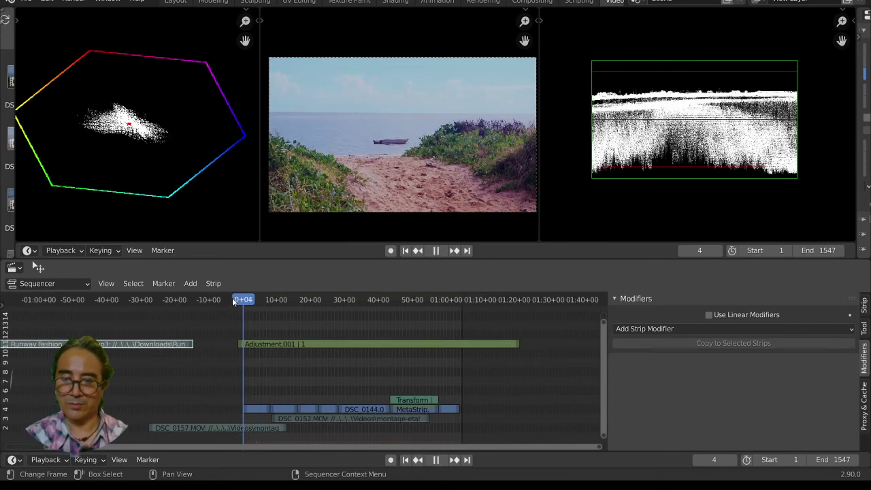
key("space")
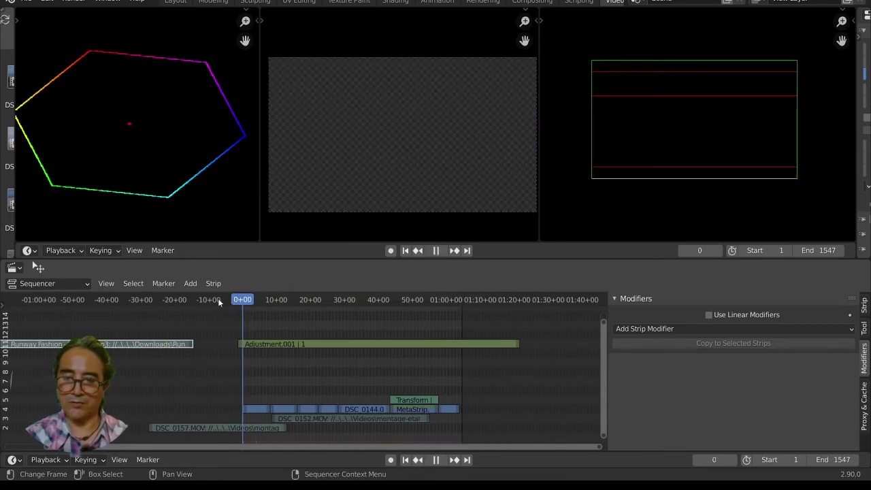
key("space")
key("space")
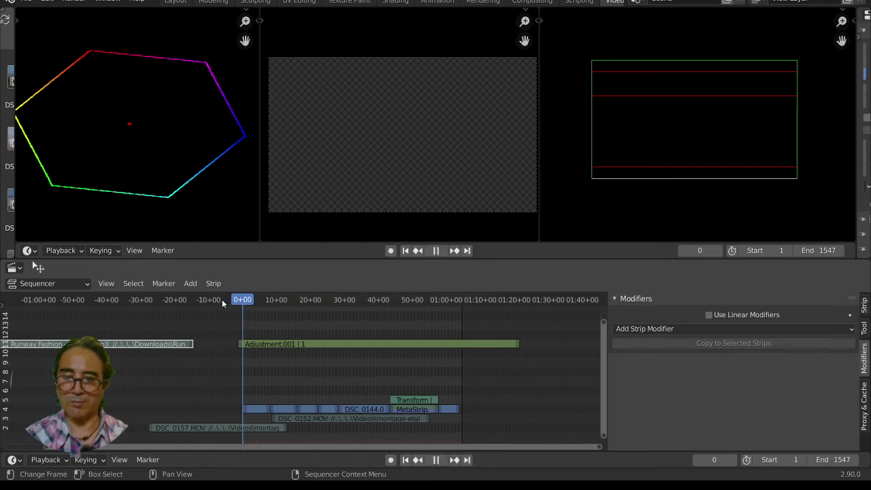
key("space")
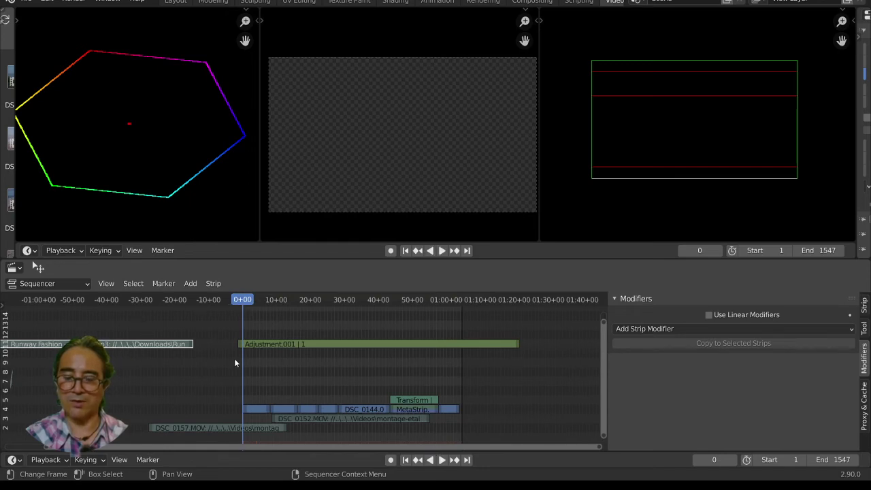
scroll(238, 389, "up", 5)
middle_click_drag(261, 383, 295, 376)
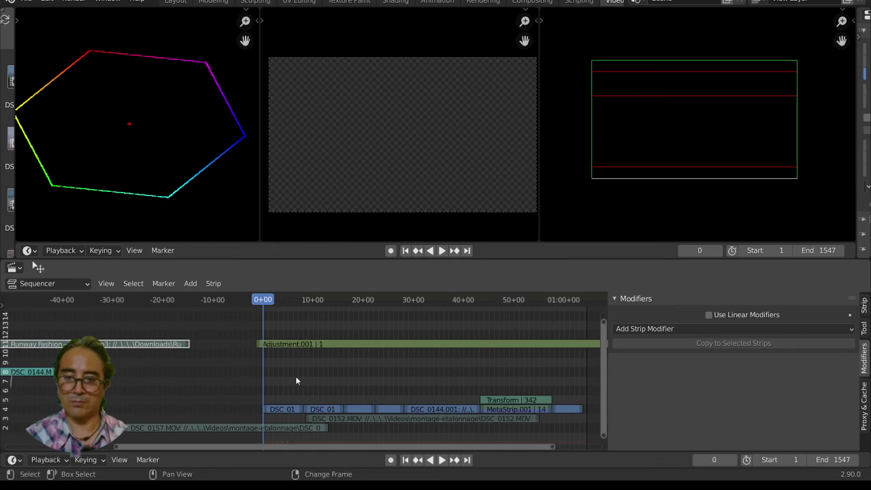
key("shift+s")
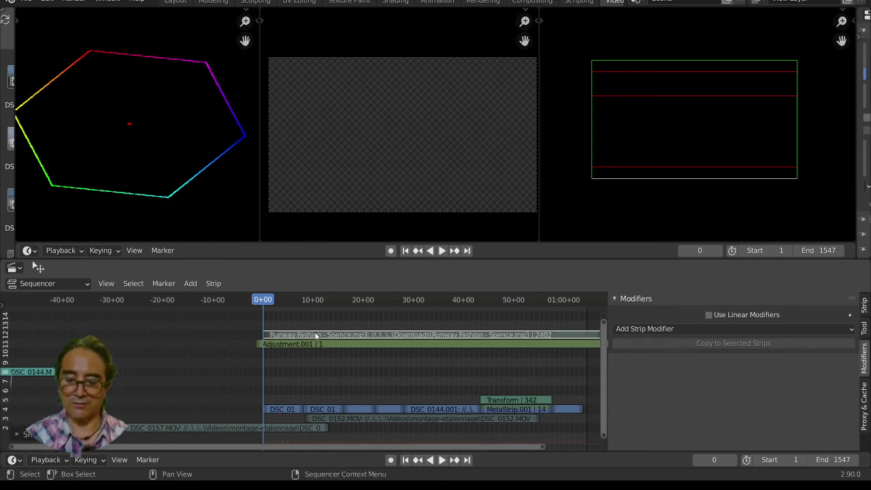
Unmute the music strip and play the opening beach shot from frame 0 to frame 81.
left_click(314, 333)
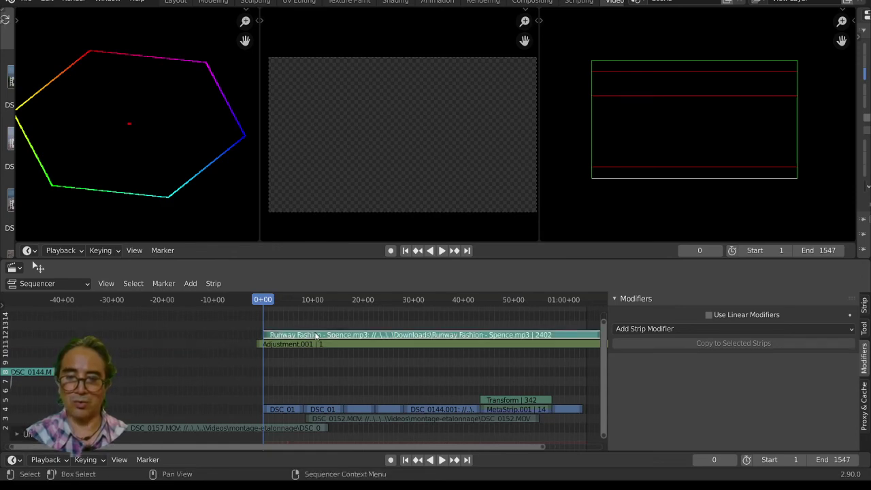
key("space")
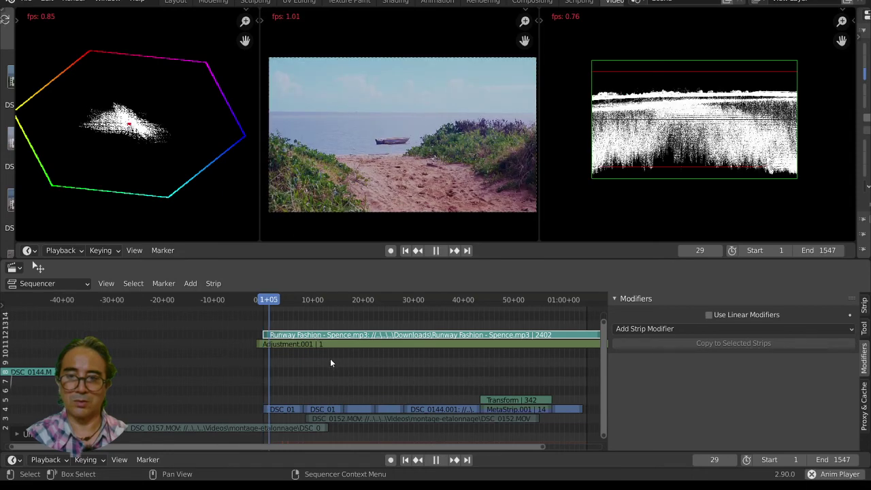
scroll(342, 377, "down", 1)
key("space")
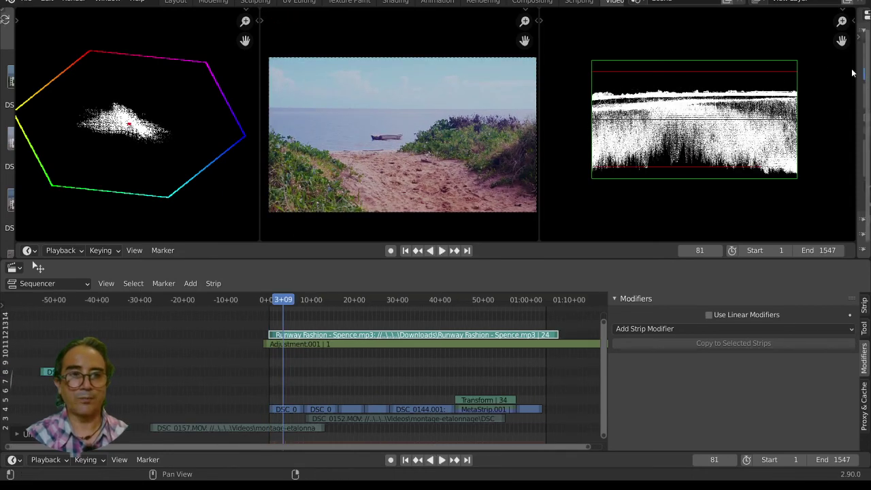
Reveal the scene's output dimensions and set the render resolution percentage to 20%.
left_click_drag(855, 66, 709, 68)
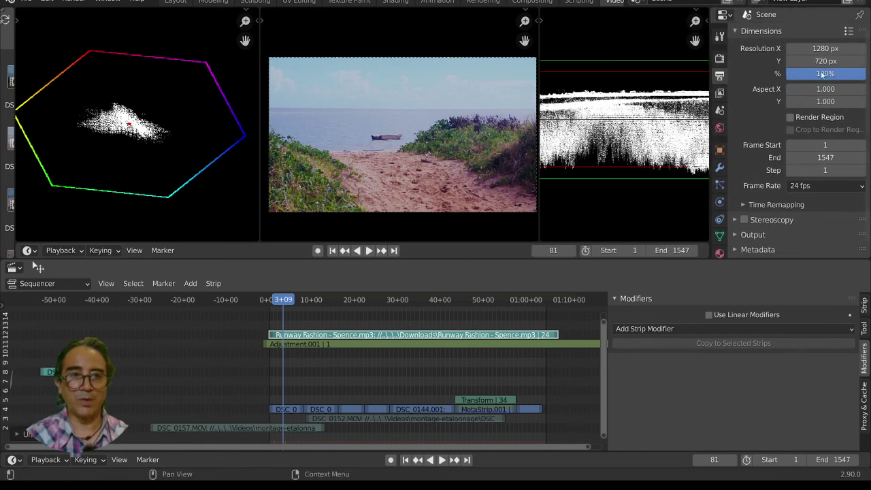
left_click(821, 73)
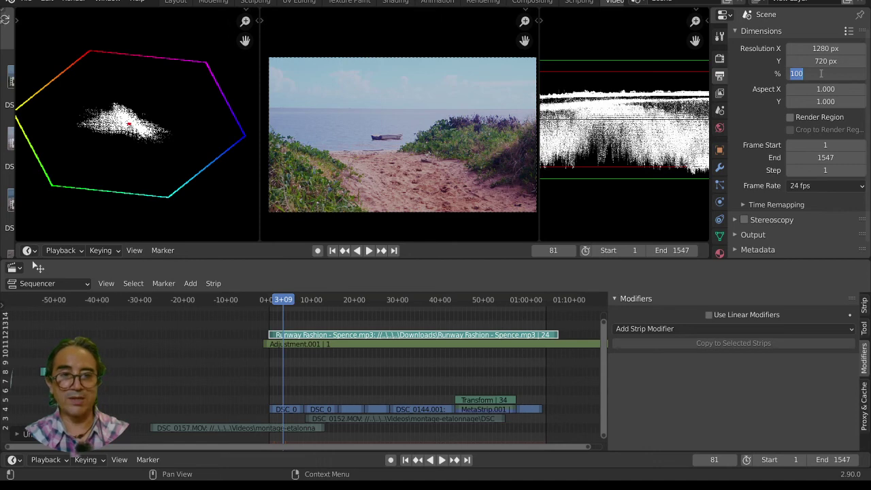
type("20")
key("Return")
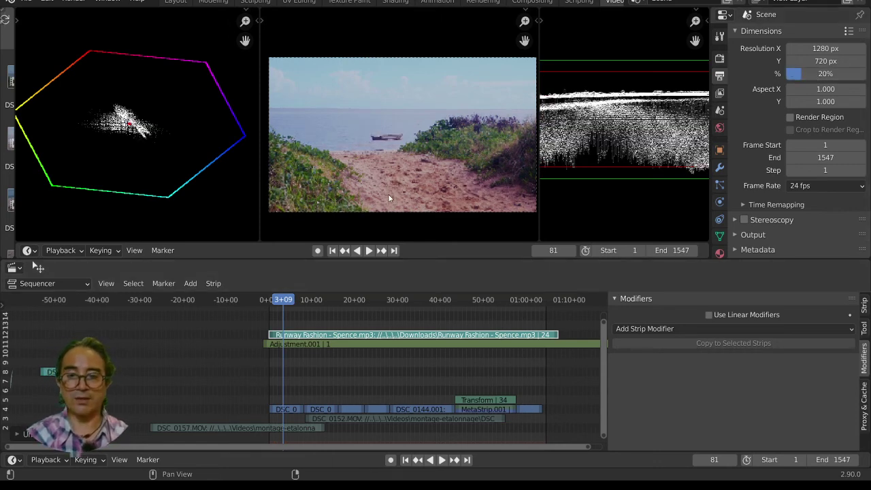
Play the sequence in a maximized preview up to frame 251, then restore the layout and re-centre the image.
key("ctrl+space")
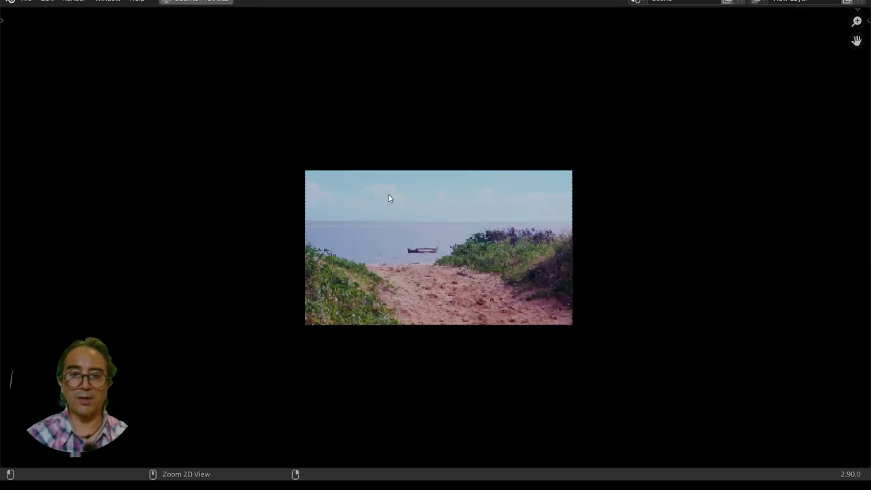
scroll(437, 249, "up", 6)
middle_click_drag(438, 248, 395, 213)
key("space")
scroll(456, 372, "down", 2)
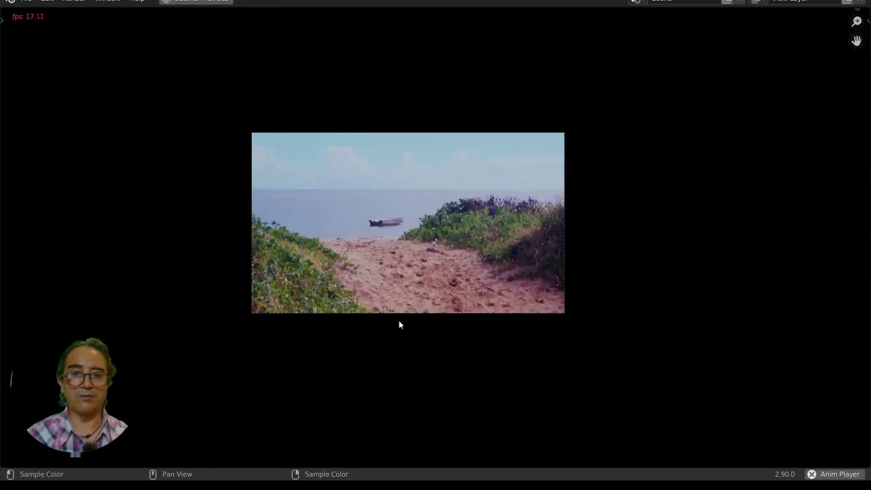
middle_click_drag(437, 238, 505, 215)
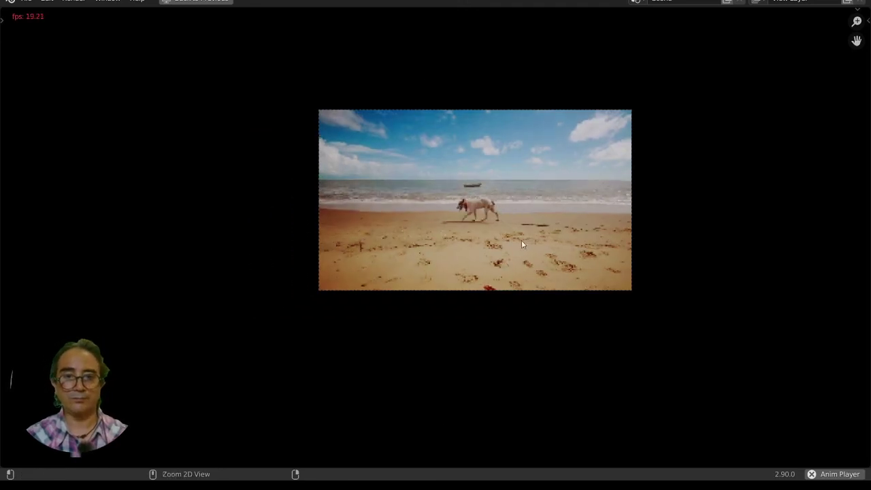
key("Escape")
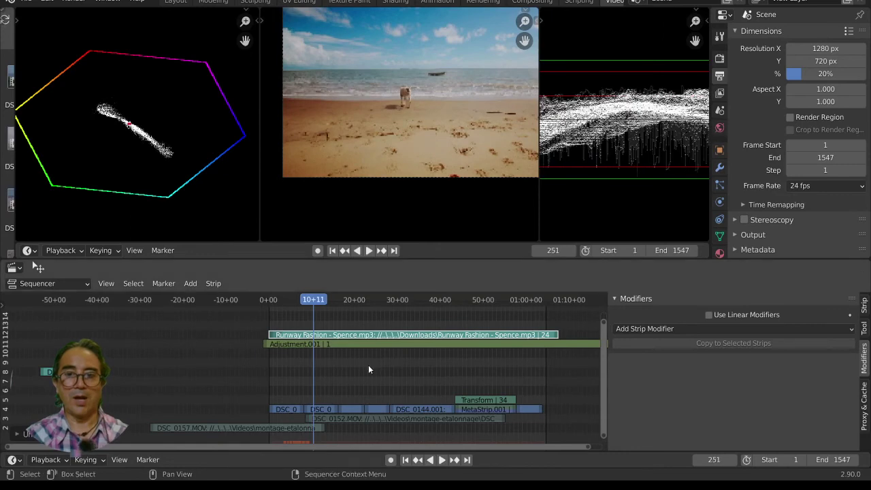
middle_click_drag(387, 181, 345, 221)
scroll(337, 350, "up", 1)
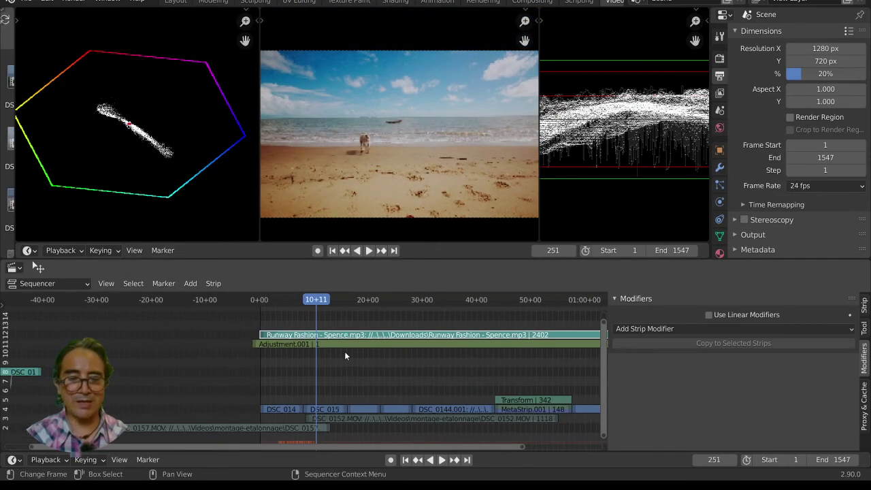
Review the adjustment layer strip's Curves and Hue Correct modifiers, collapse both, and add a Bright/Contrast modifier.
left_click(345, 345)
left_click(620, 360)
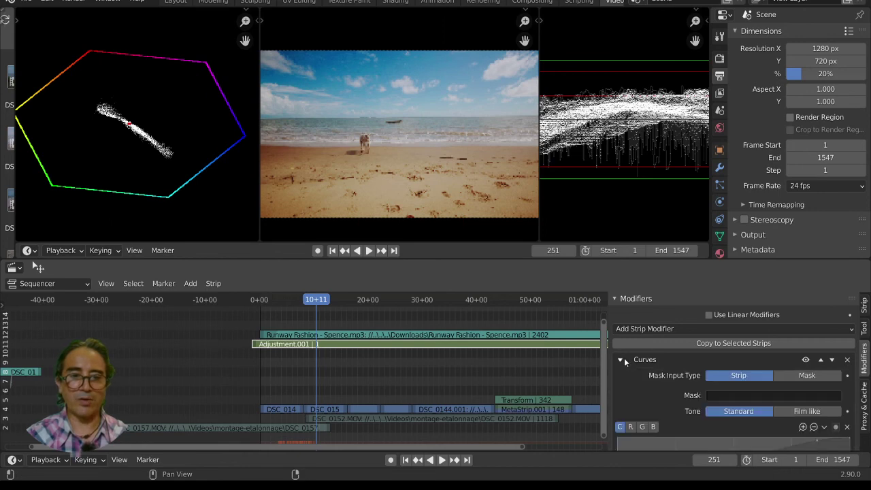
left_click(621, 360)
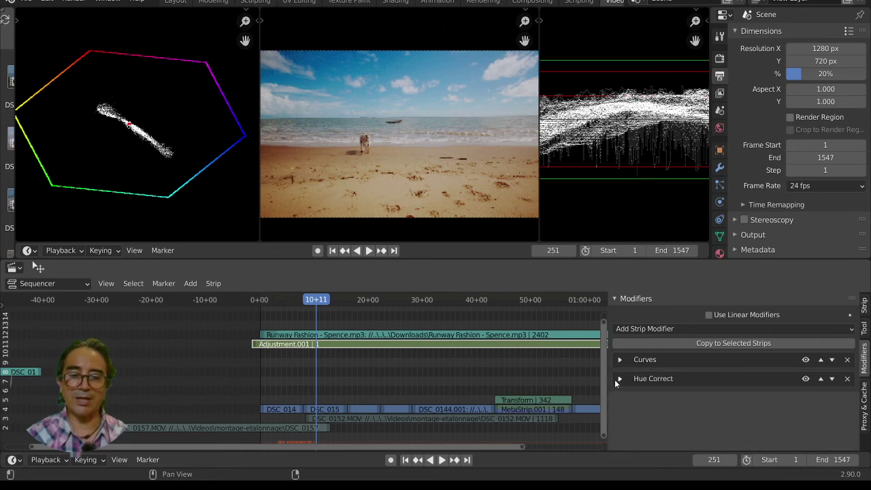
left_click(619, 379)
scroll(668, 414, "down", 2)
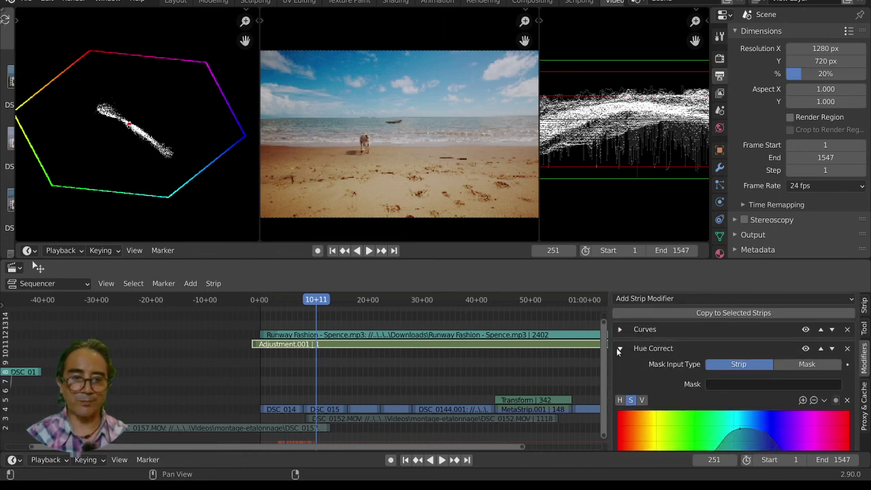
left_click(619, 348)
left_click(642, 329)
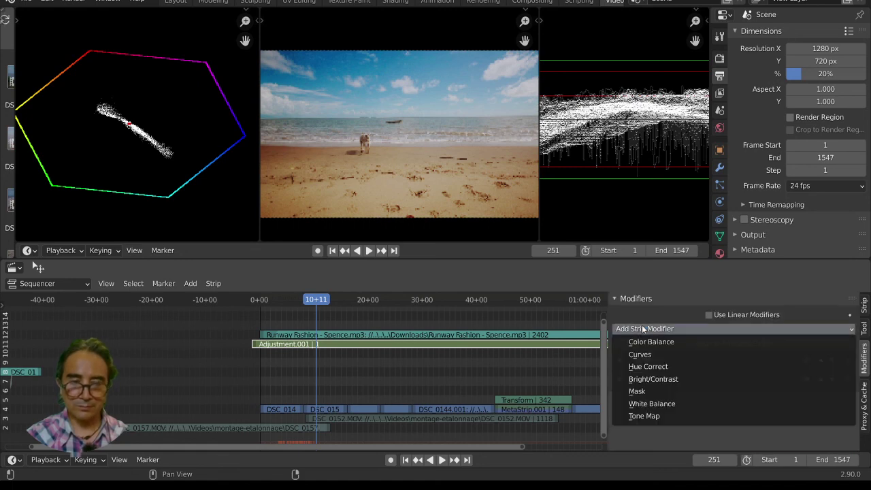
left_click(674, 379)
scroll(672, 375, "down", 1)
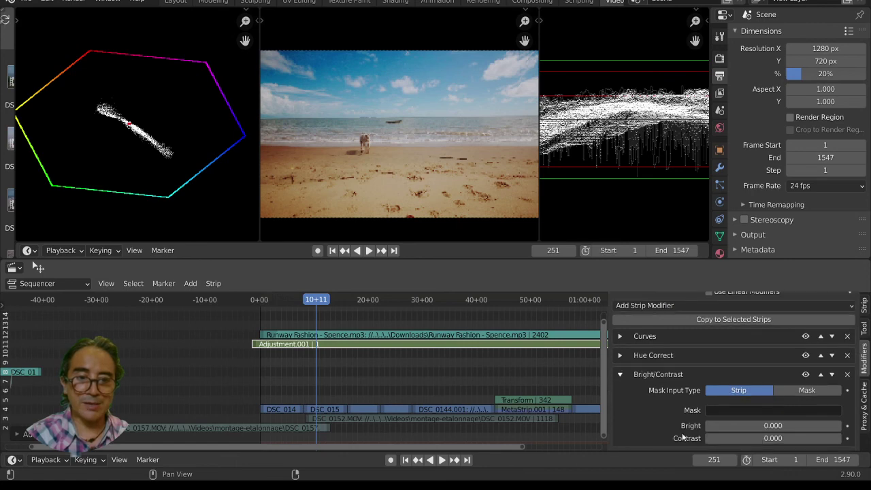
Lower the Bright/Contrast modifier's contrast to -26.9 and its brightness to -9.1, judging the dog shot at frame 264.
left_click_drag(772, 439, 708, 439)
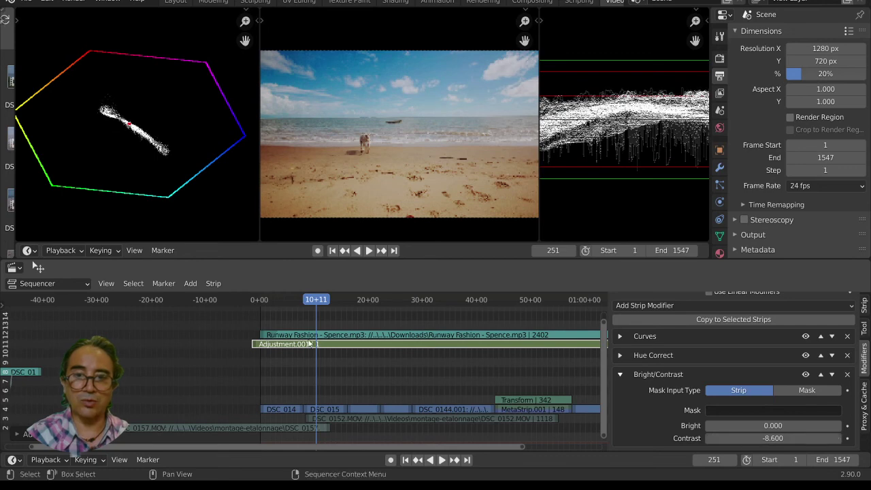
scroll(357, 169, "down", 1)
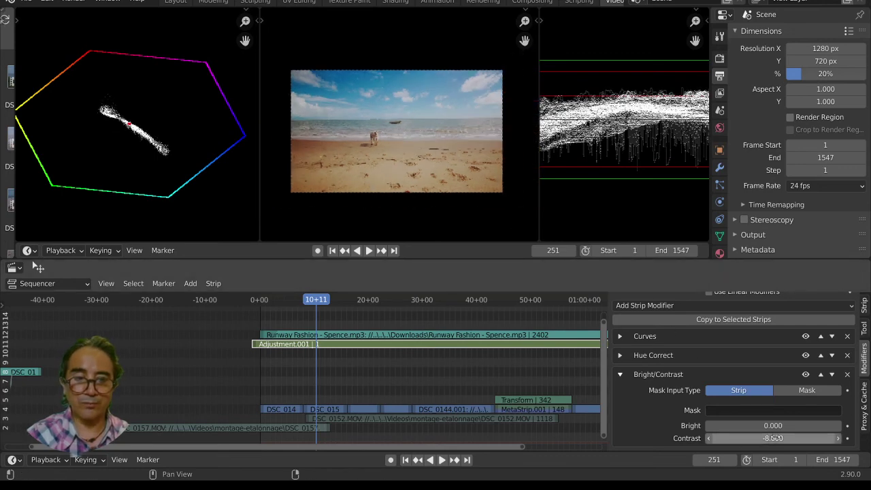
key("space")
key("space")
left_click_drag(775, 438, 627, 438)
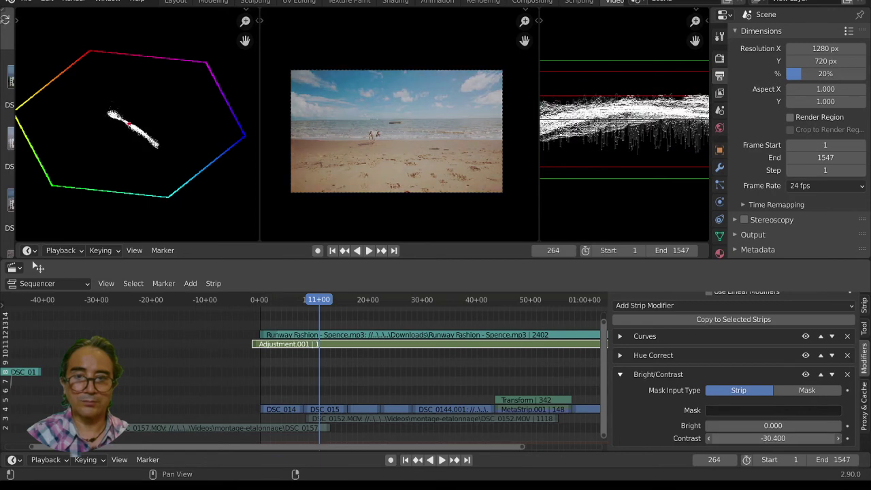
scroll(423, 184, "up", 2)
left_click_drag(755, 438, 693, 425)
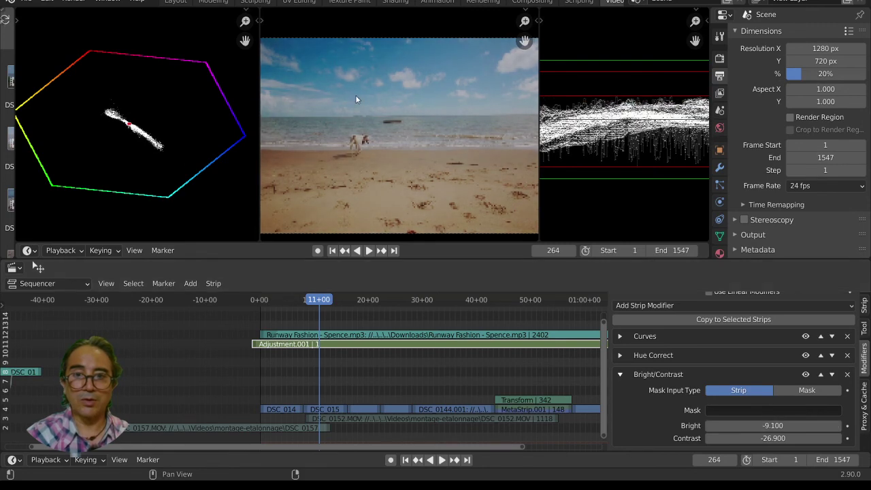
Play the graded sequence from frame 264 to frame 800, partly in a maximized preview.
key("space")
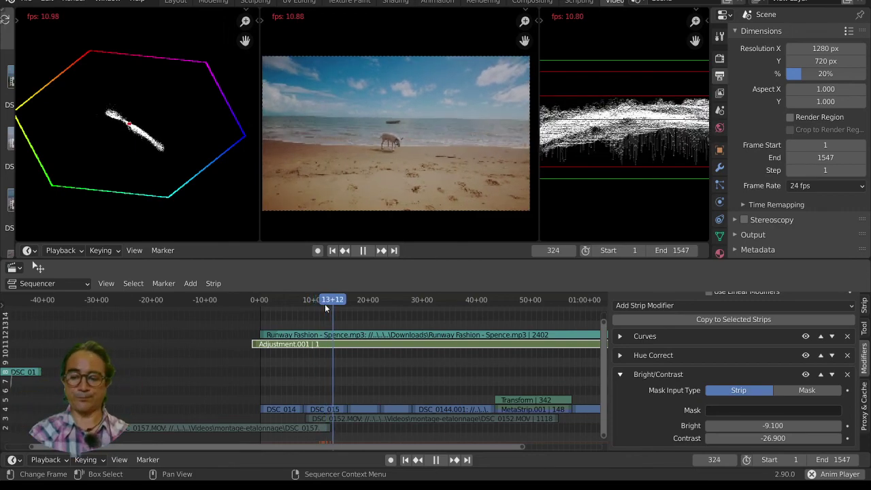
key("ctrl+space")
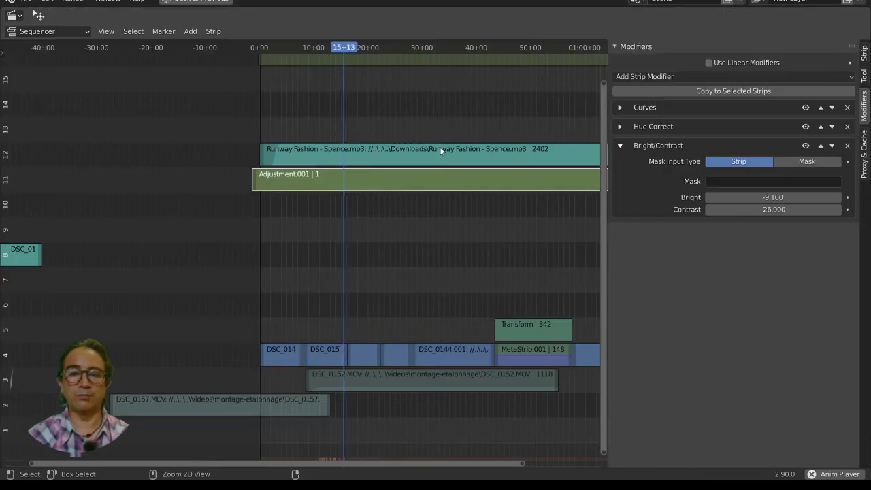
key("ctrl+space")
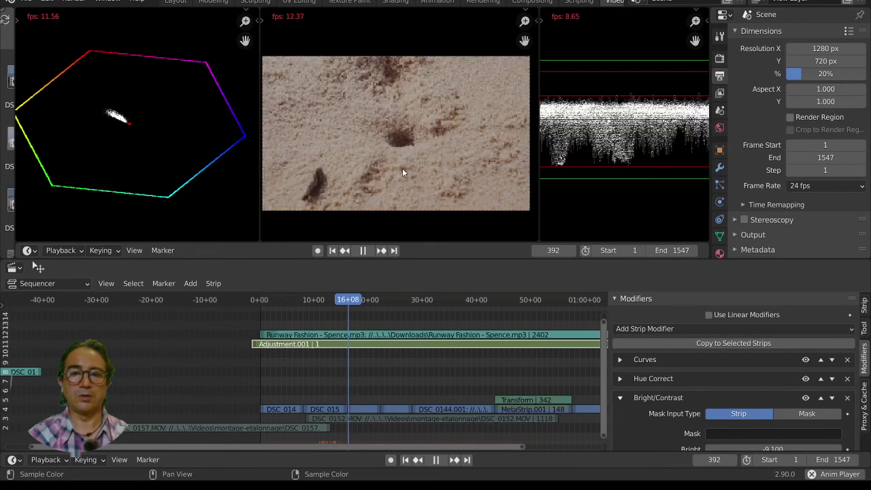
key("ctrl+space")
scroll(459, 300, "up", 1)
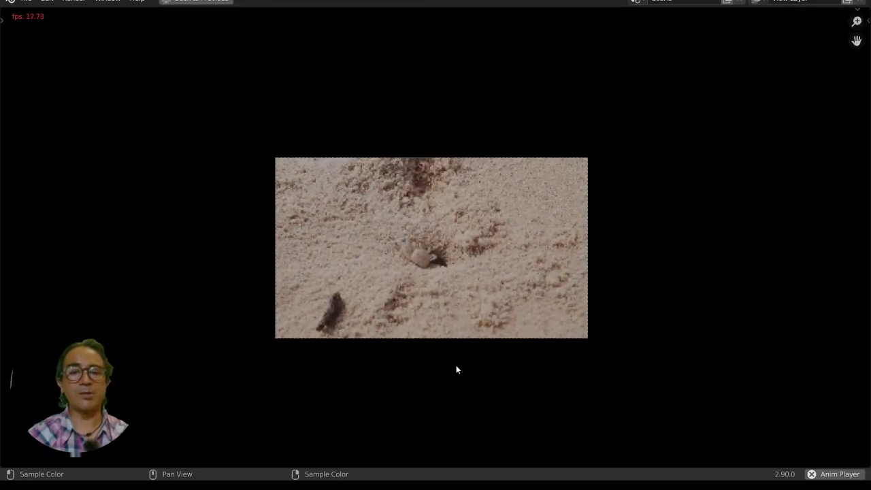
middle_click_drag(456, 365, 469, 347)
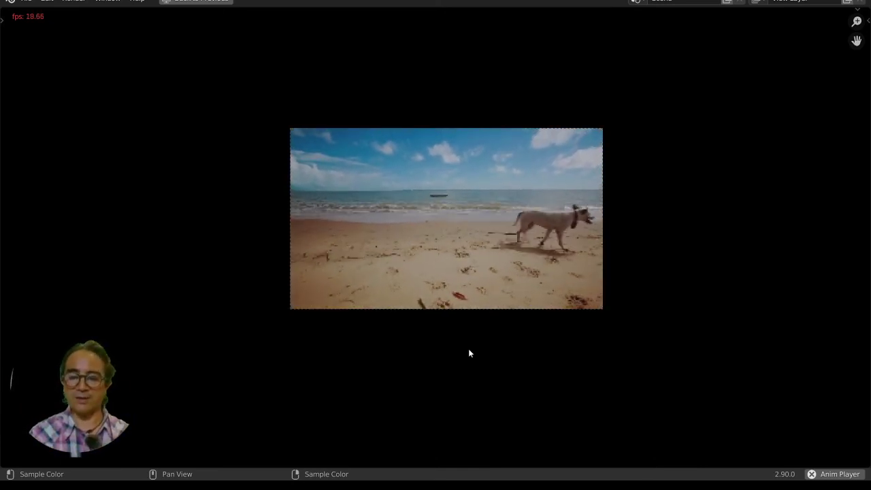
key("ctrl+space")
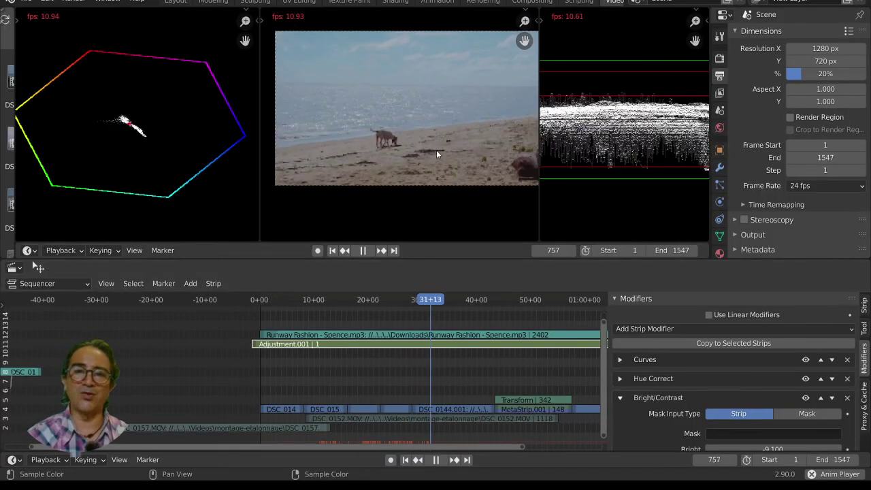
key("space")
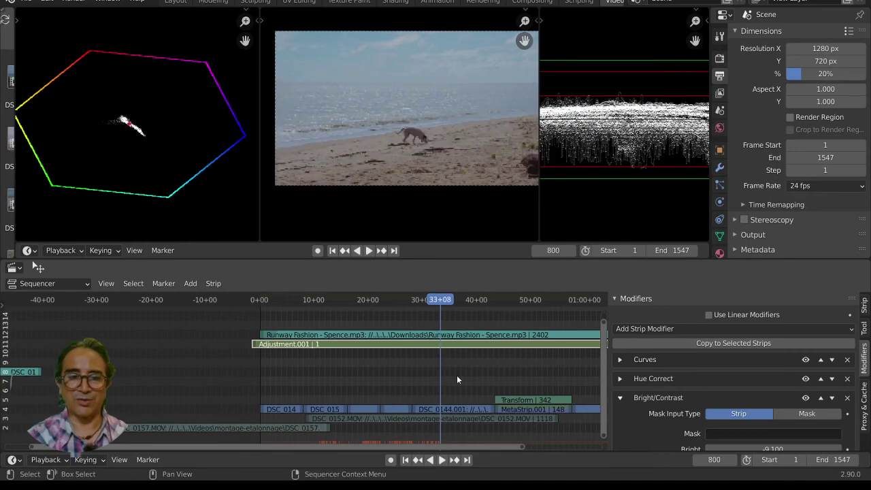
Set the Bright/Contrast modifier's contrast to -6.2 and play the sequence from frame 800 to frame 847.
scroll(679, 415, "down", 2)
mouse_move(773, 438)
left_mouse_down()
mouse_move(813, 438)
mouse_move(783, 438)
left_mouse_up()
key("space")
scroll(433, 363, "down", 4)
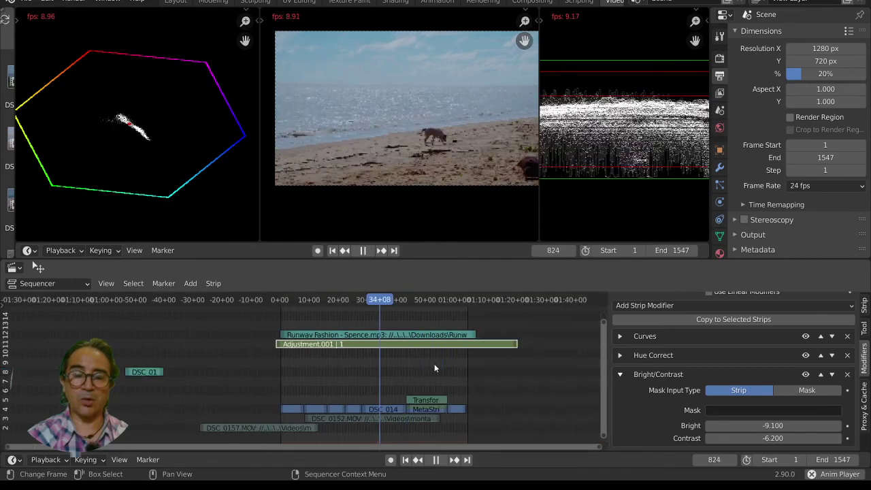
key("space")
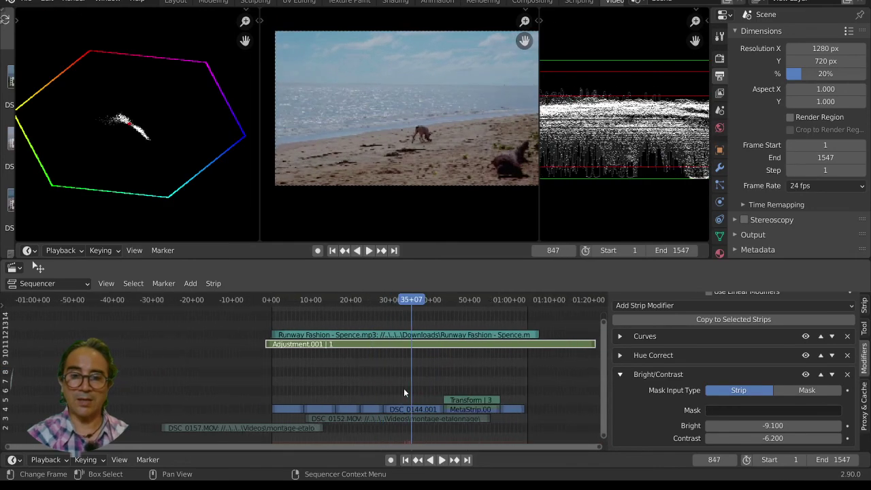
scroll(404, 392, "up", 4)
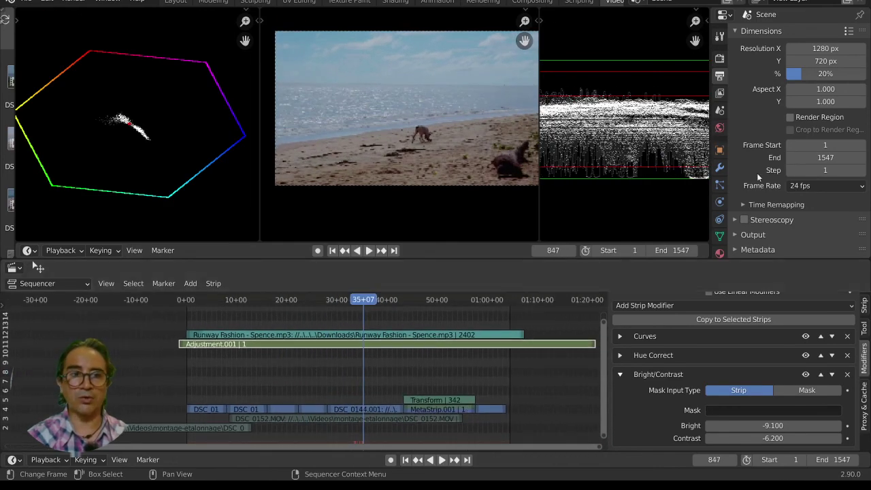
middle_click_drag(323, 380, 308, 373)
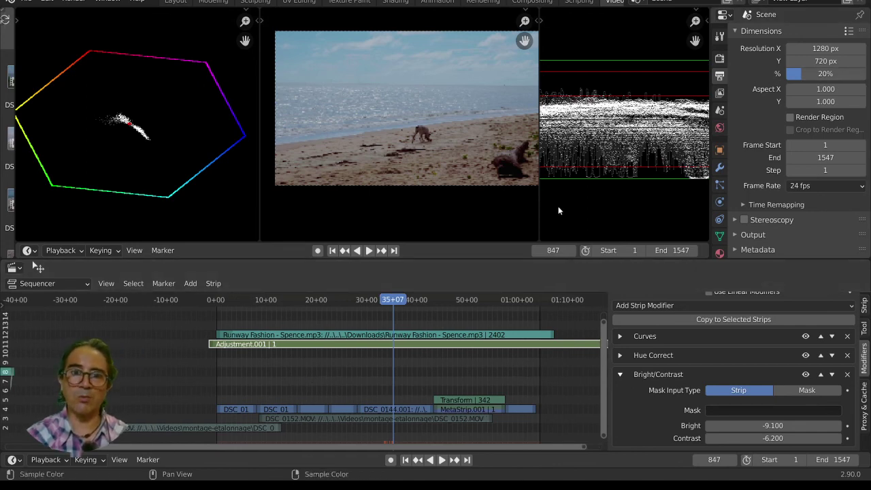
Narrow the Properties editor and resize the preview areas to fit the whole image and the luma waveform, and go to frame 545.
left_click_drag(538, 200, 579, 197)
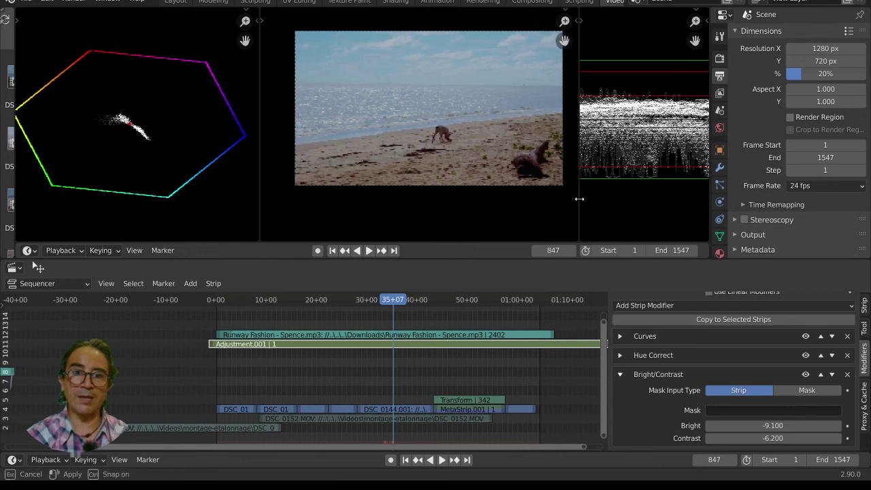
scroll(517, 203, "up", 1)
scroll(681, 148, "down", 1)
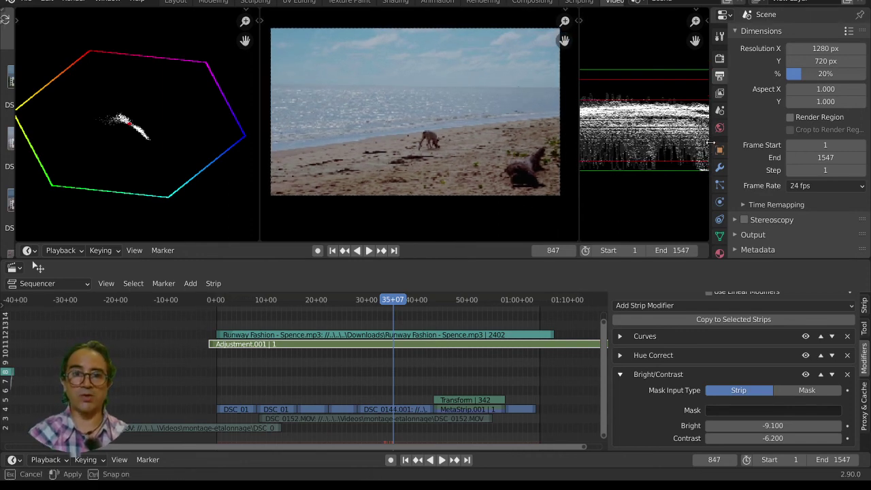
left_click_drag(712, 145, 769, 147)
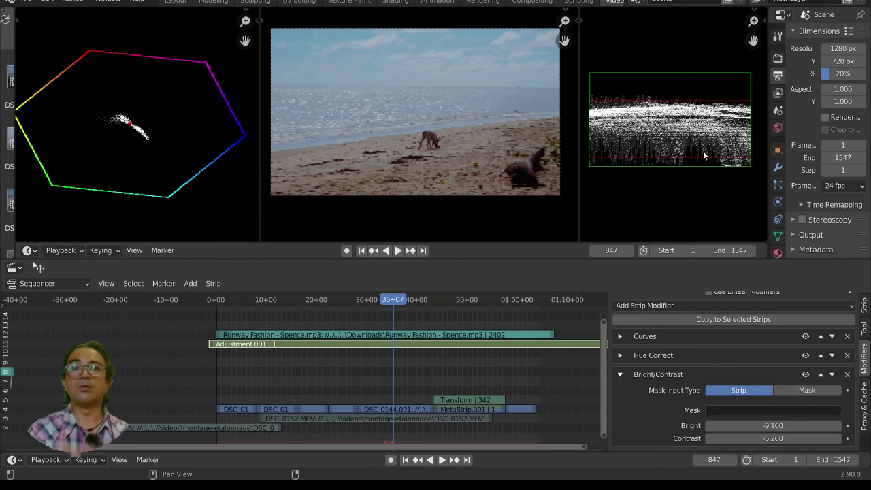
mouse_move(705, 154)
middle_mouse_down()
mouse_move(696, 174)
mouse_move(704, 167)
middle_mouse_up()
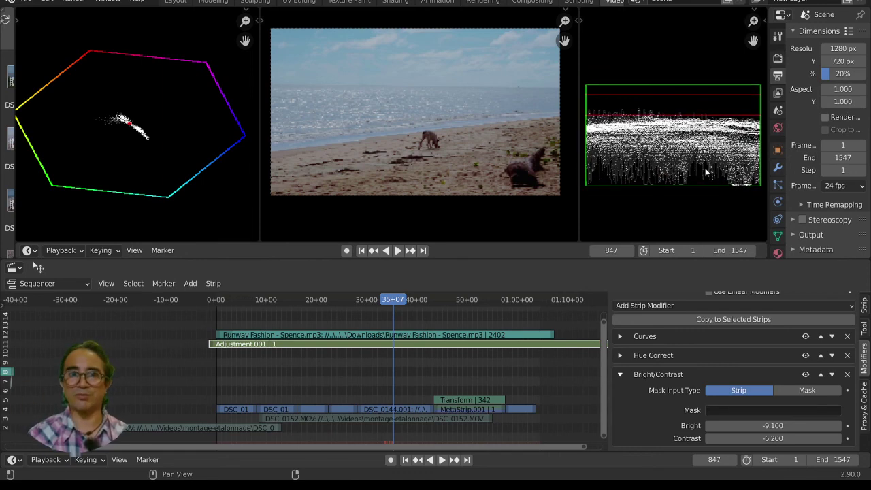
scroll(706, 171, "up", 2)
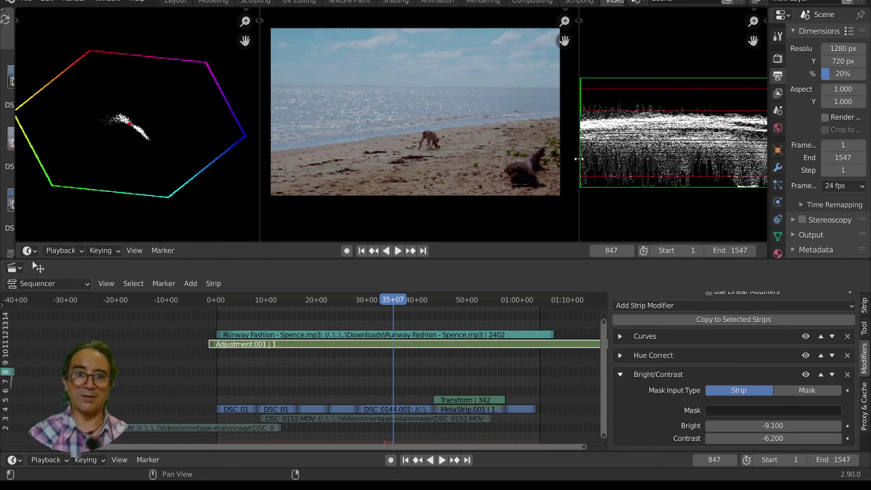
left_click_drag(577, 158, 555, 159)
middle_click_drag(449, 199, 451, 200)
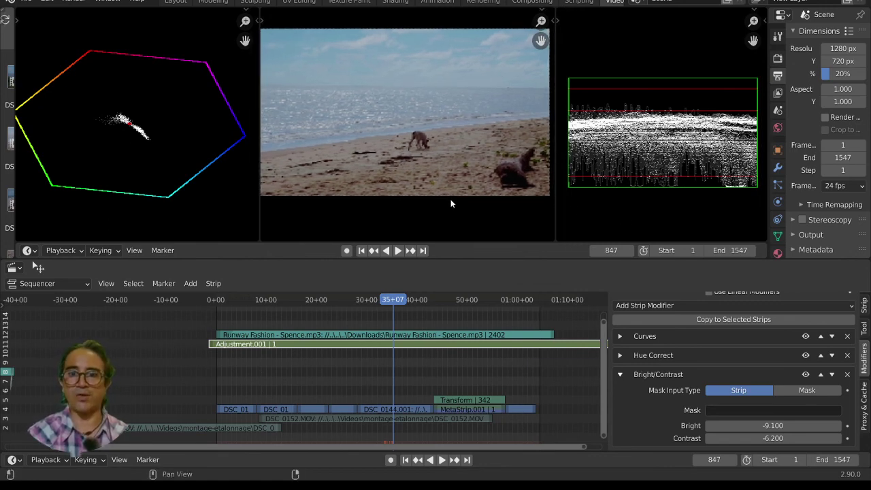
left_click(330, 297)
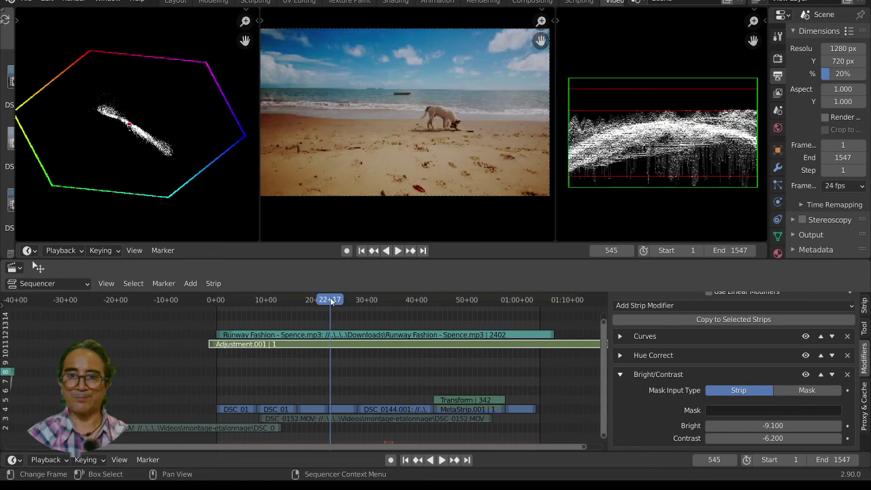